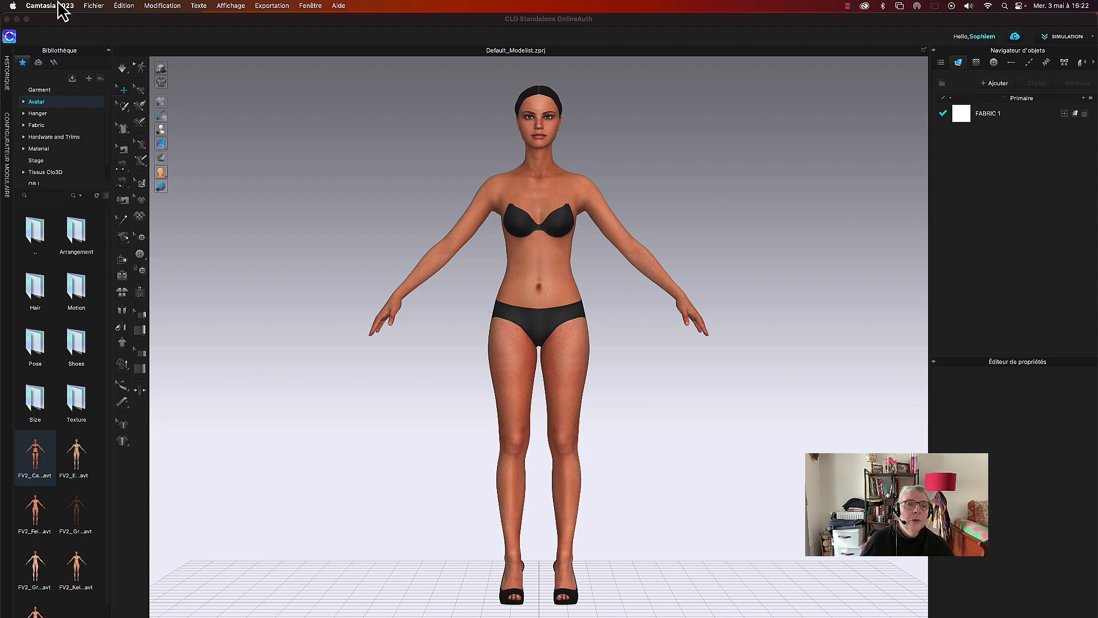
- Switch to CLO, open the avatar editor and widen it to show all the body measurements
{"action": "left_click", "coordinate": [326, 126]}
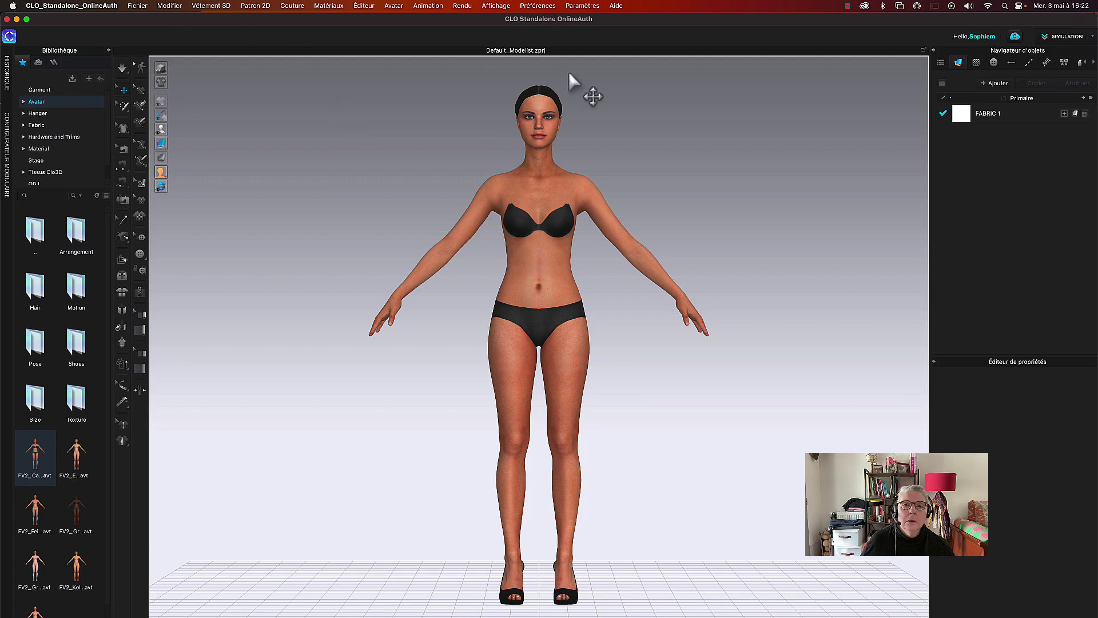
{"action": "left_click", "coordinate": [392, 6]}
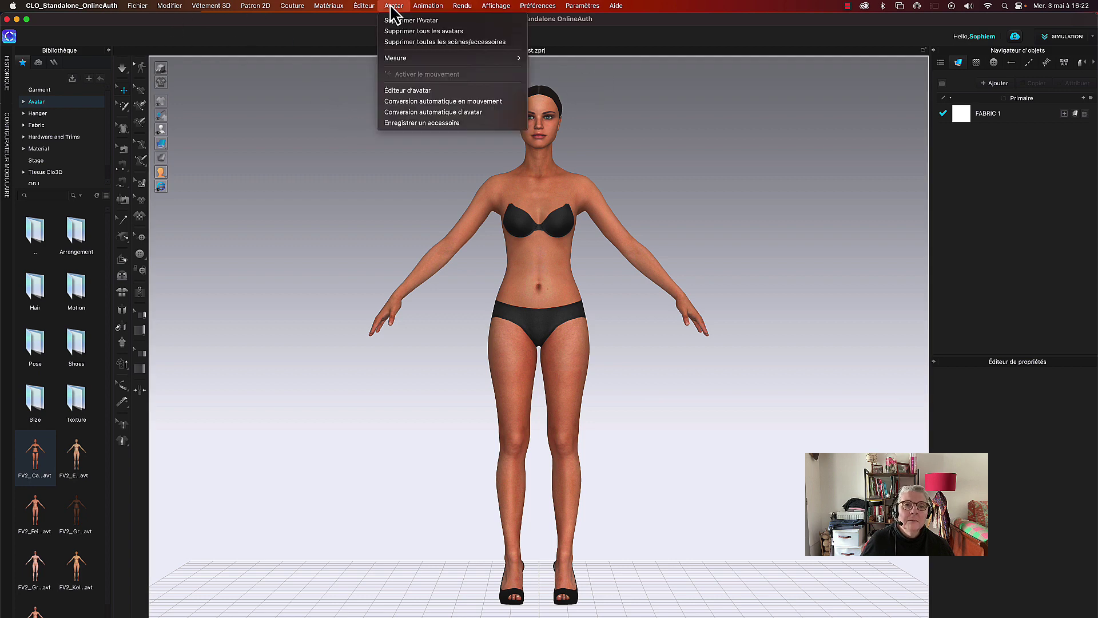
{"action": "left_click", "coordinate": [422, 92]}
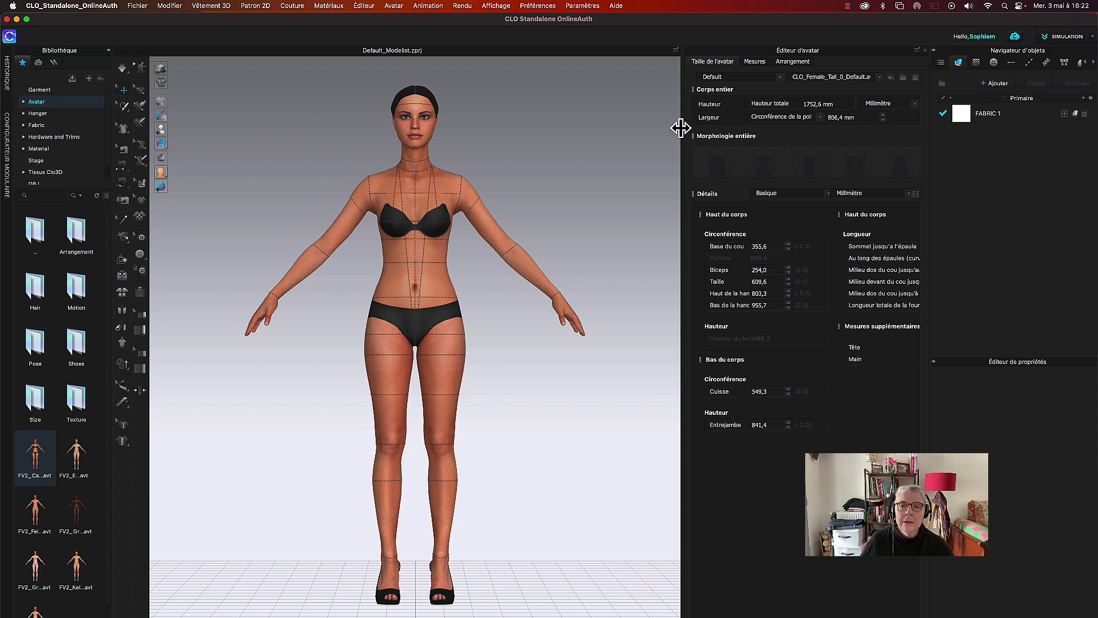
{"action": "left_click_drag", "start_coordinate": [681, 127], "coordinate": [510, 132]}
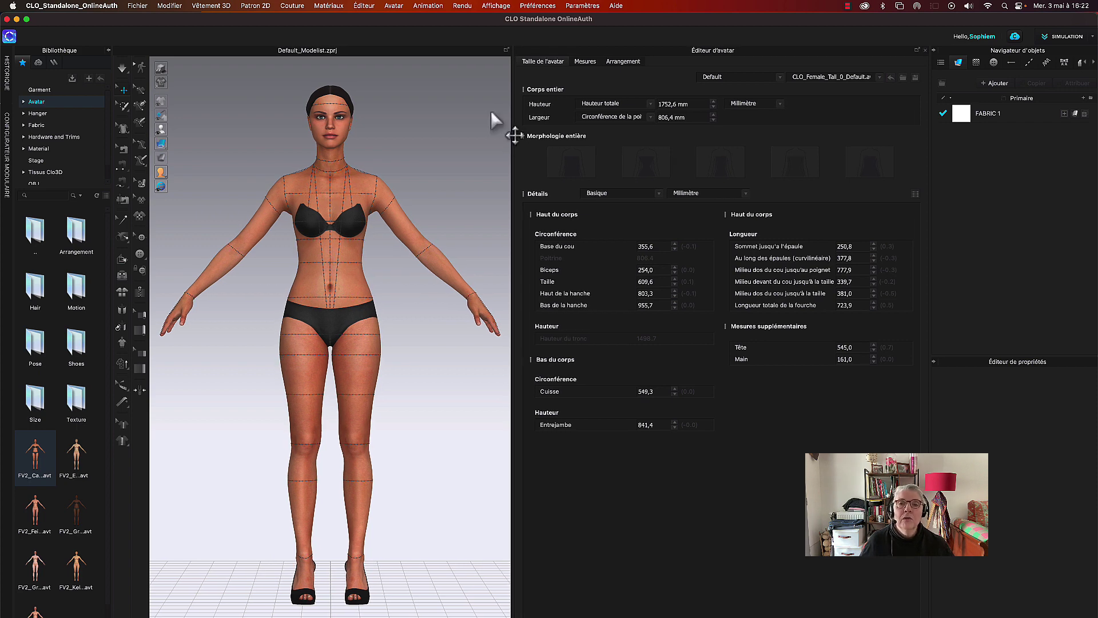
- Look through the avatar editor's Mesures and Arrangement sections and return to the avatar size settings
{"action": "left_click", "coordinate": [583, 63]}
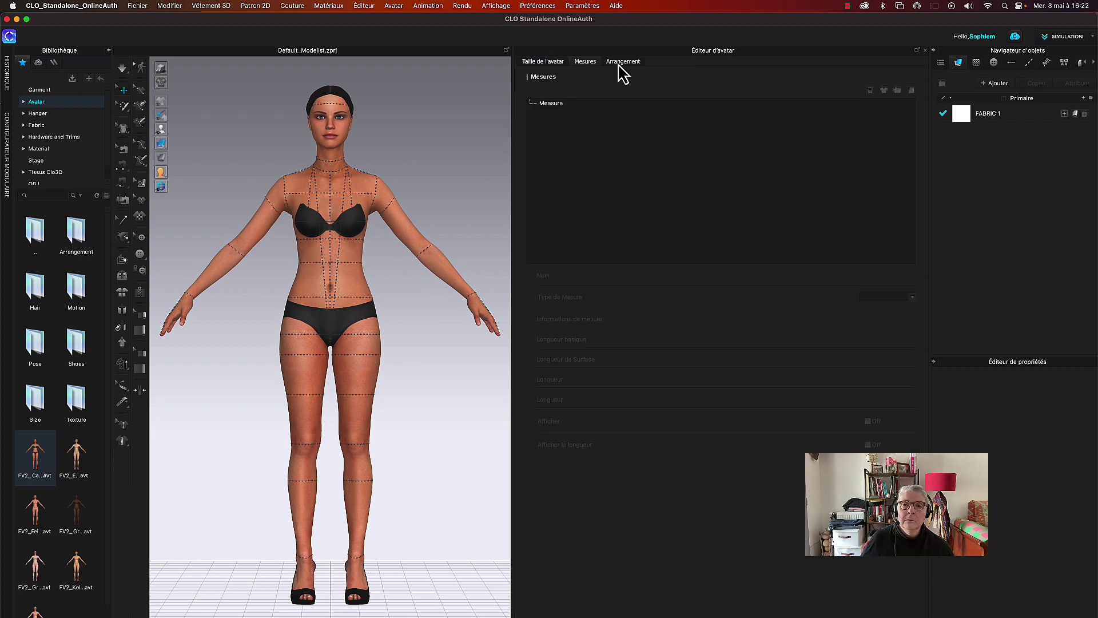
{"action": "left_click", "coordinate": [623, 64]}
{"action": "left_click", "coordinate": [534, 67]}
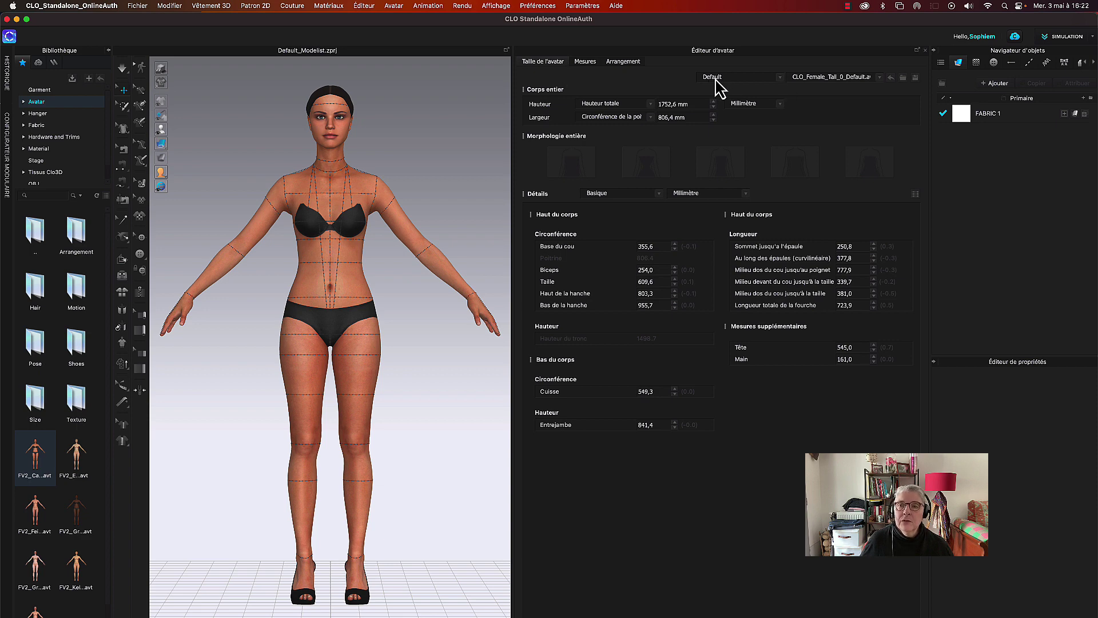
- Try the avatar size presets US_ASTM_Missy_Curvy, US_ASTM_Petite_Straight in size 2 and US_ASTM_Plus_Straight
{"action": "left_click", "coordinate": [779, 77]}
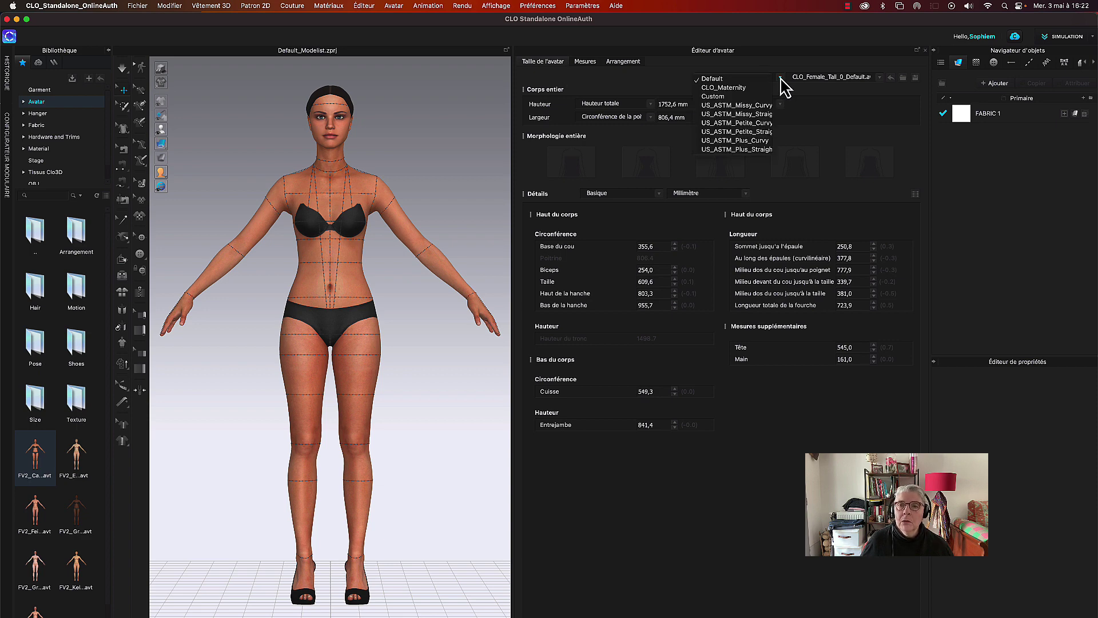
{"action": "left_click", "coordinate": [743, 106]}
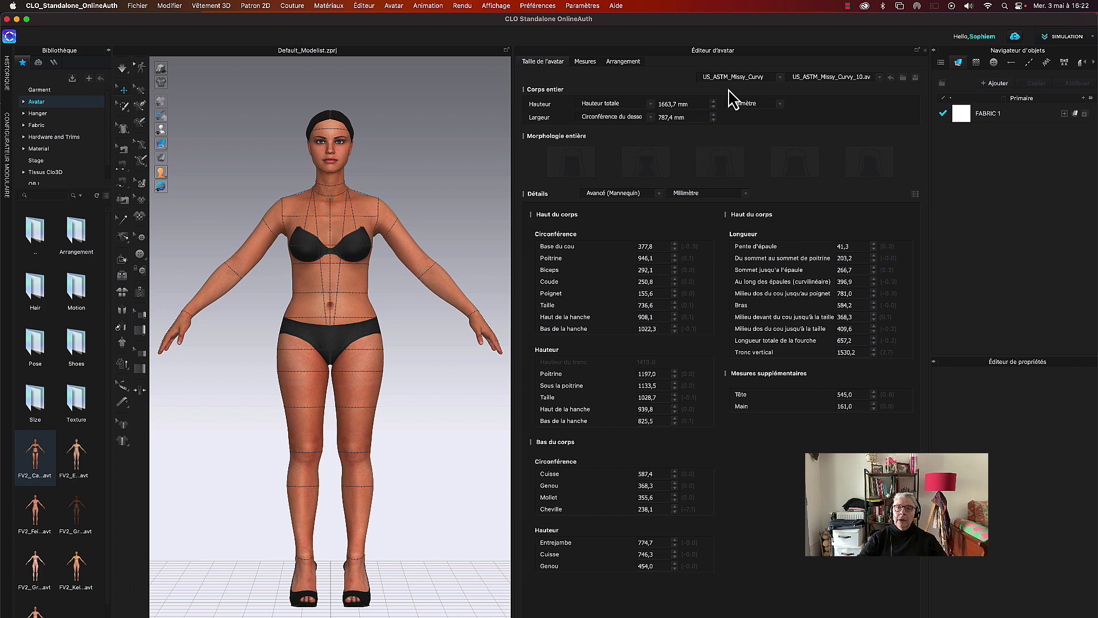
{"action": "left_click", "coordinate": [780, 78]}
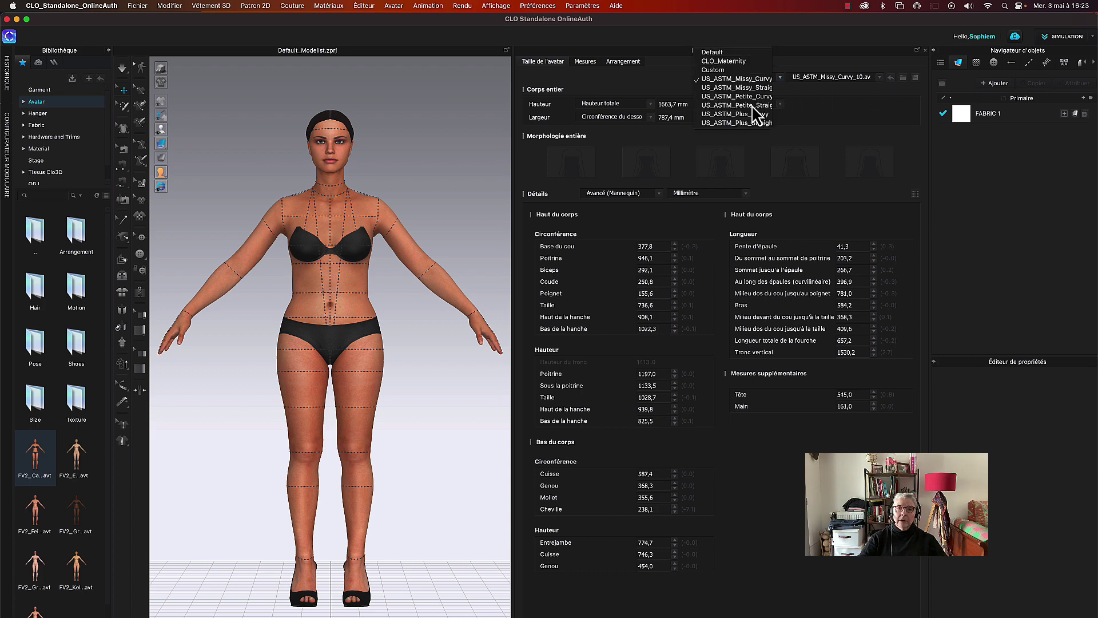
{"action": "left_click", "coordinate": [753, 105]}
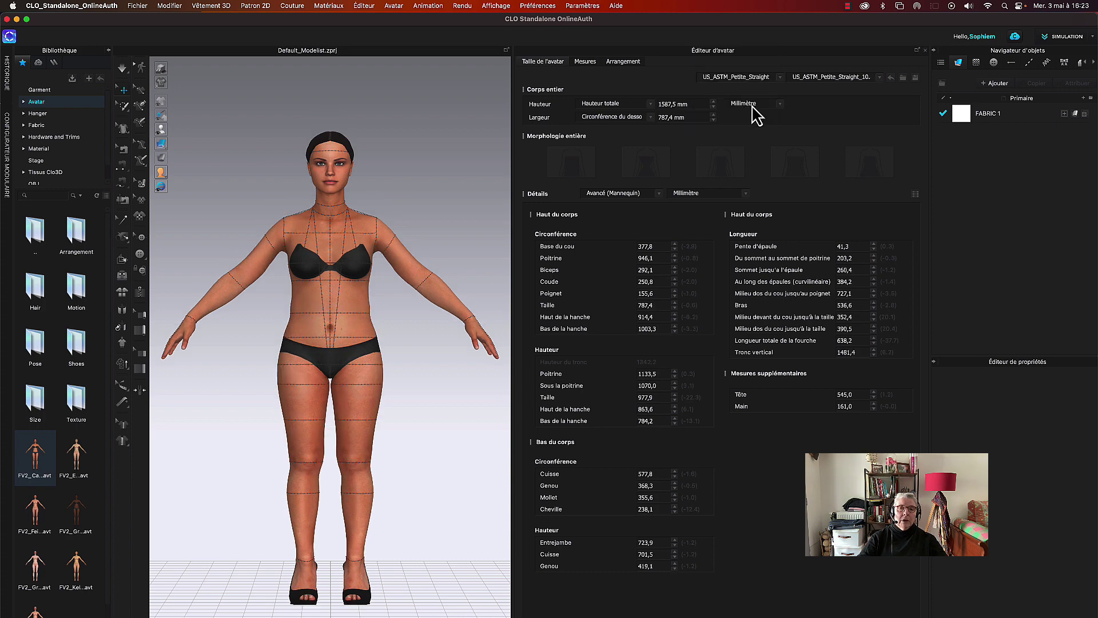
{"action": "left_click", "coordinate": [804, 78]}
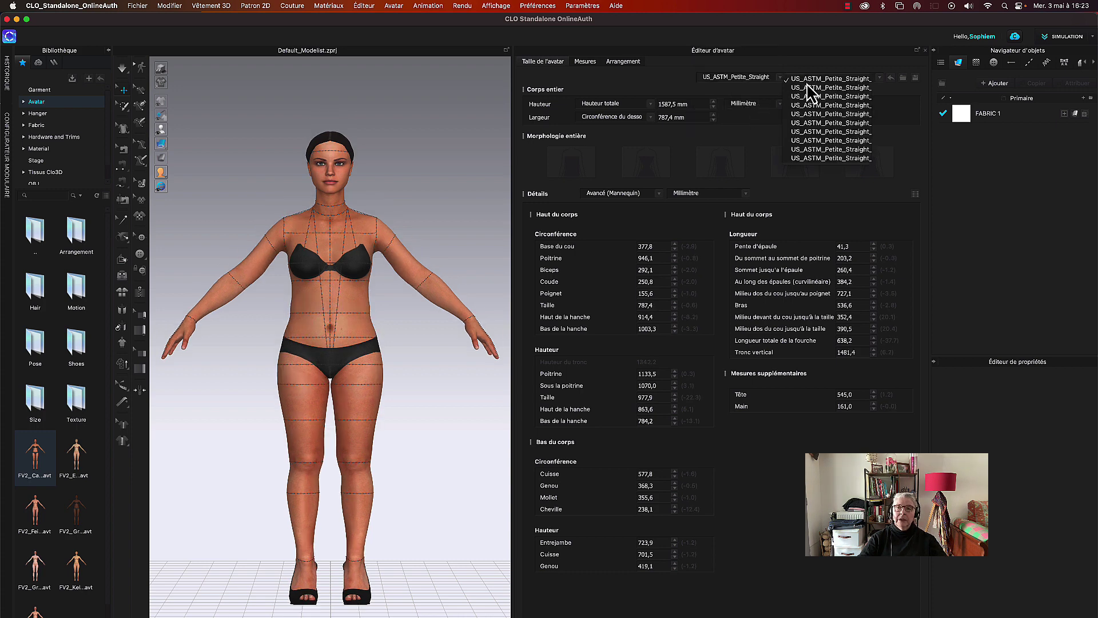
{"action": "left_click", "coordinate": [817, 123]}
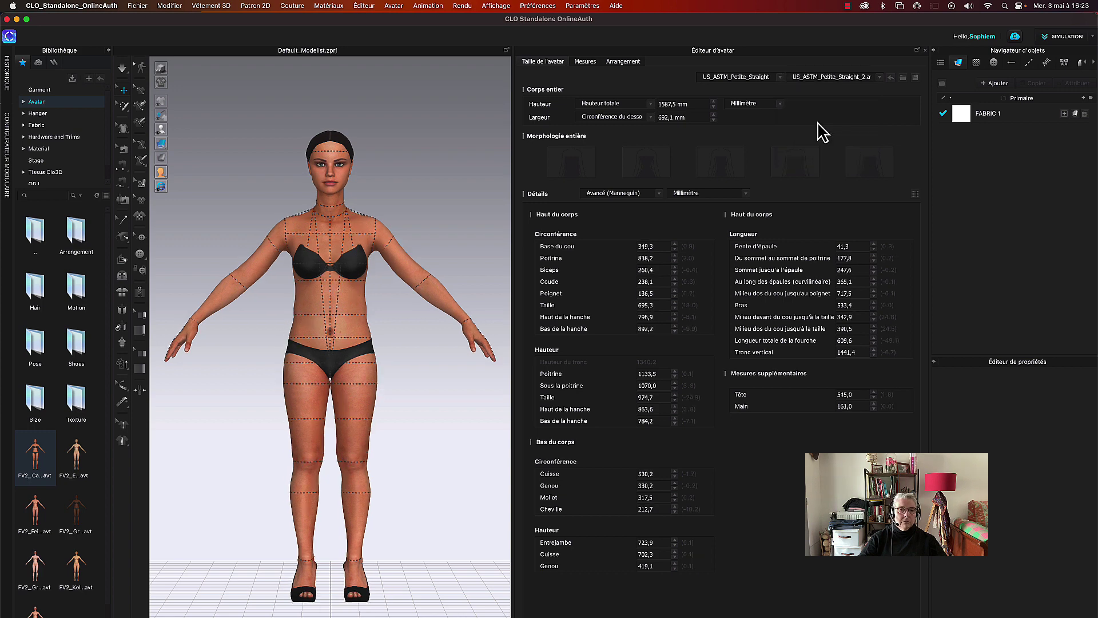
{"action": "left_click", "coordinate": [780, 77]}
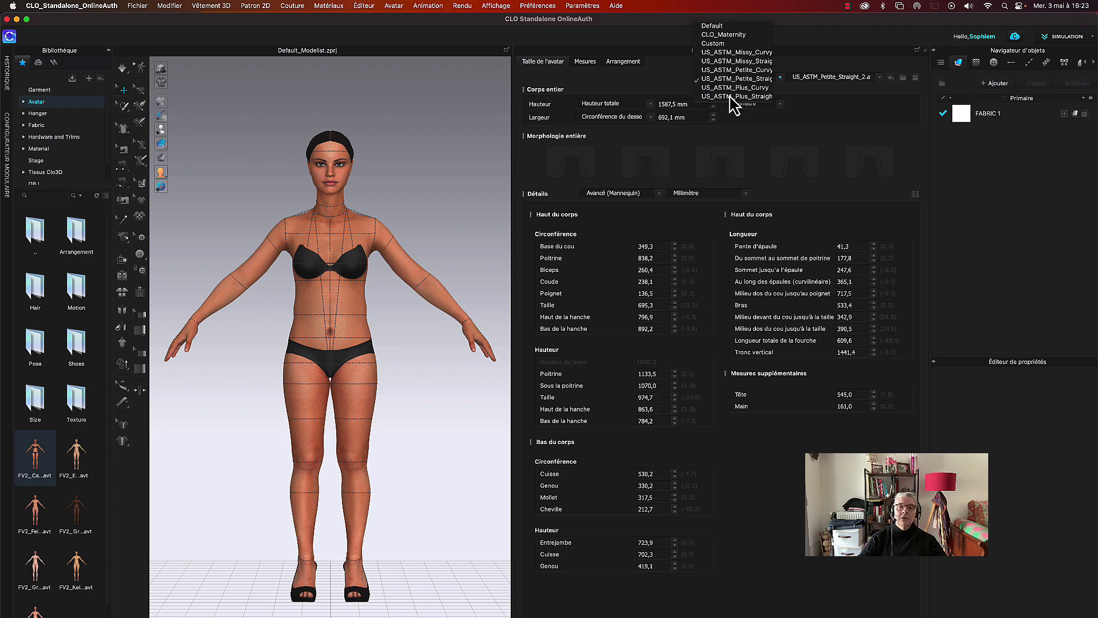
{"action": "left_click", "coordinate": [732, 97]}
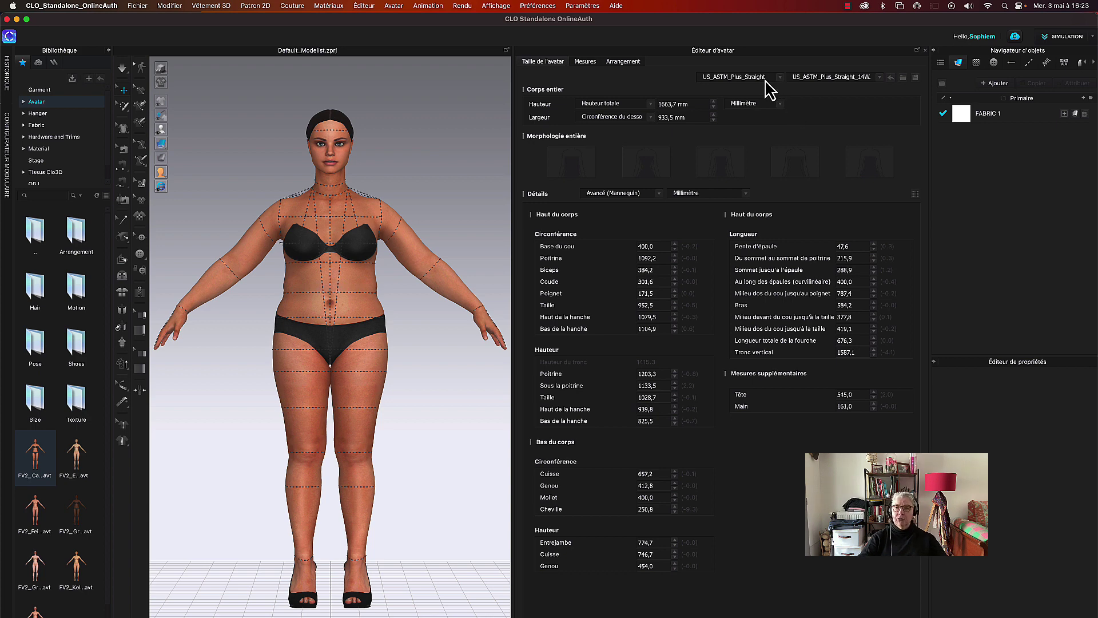
- Apply the Custom size category to the avatar, with the Custom-Esmod T38.avs size file
{"action": "left_click", "coordinate": [769, 90]}
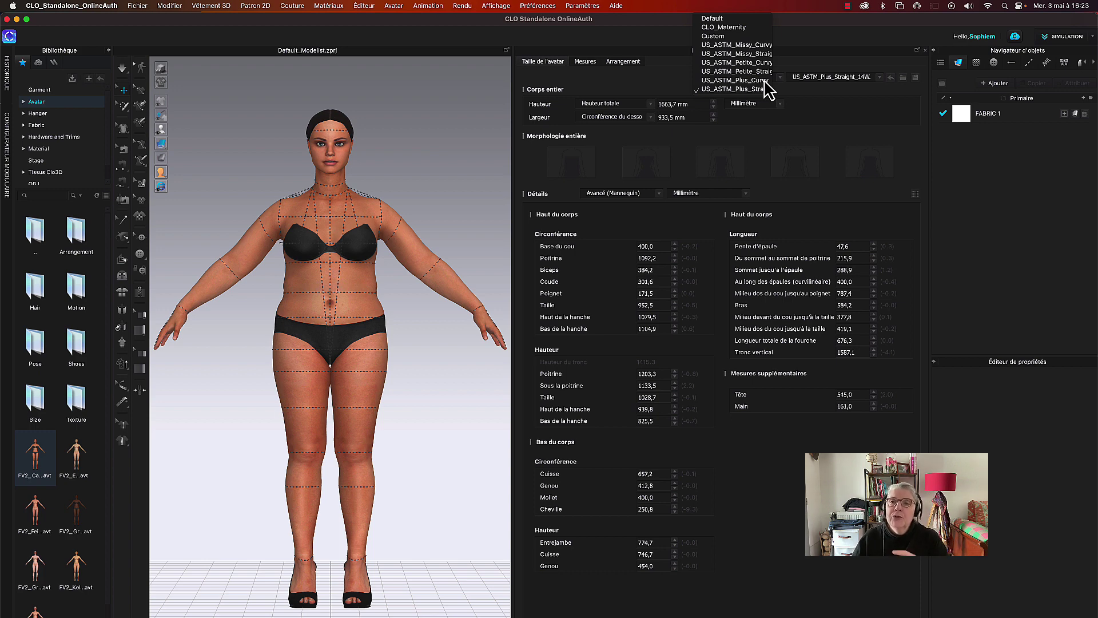
{"action": "left_click", "coordinate": [715, 37]}
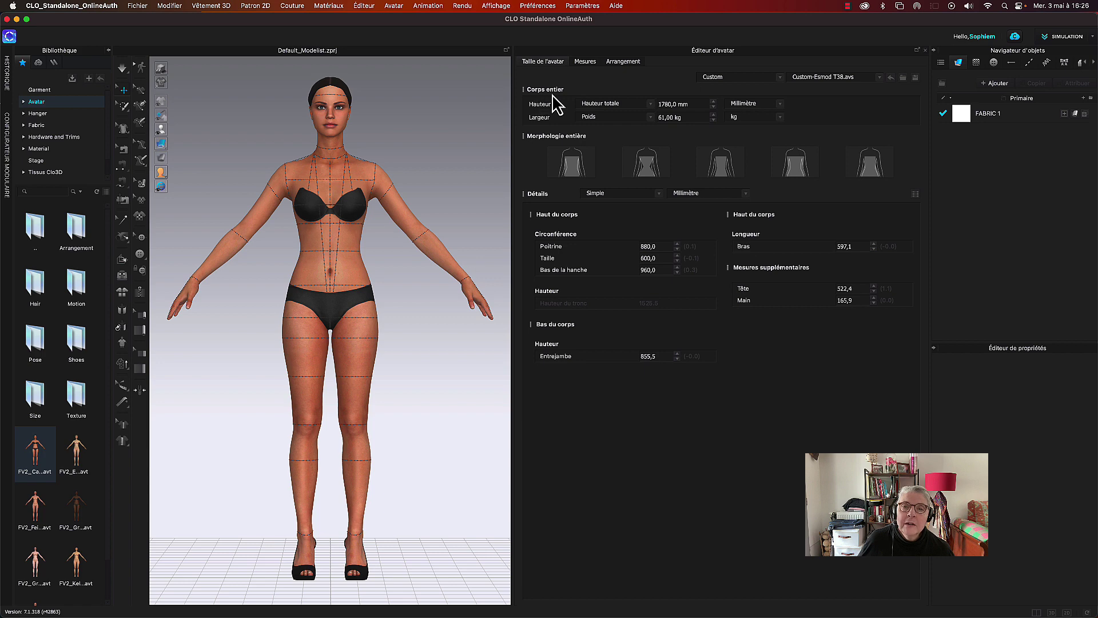
- Try Hauteur du tronc entier and Entrejambe as the avatar's height reference, and return it to Hauteur totale
{"action": "left_click", "coordinate": [651, 105]}
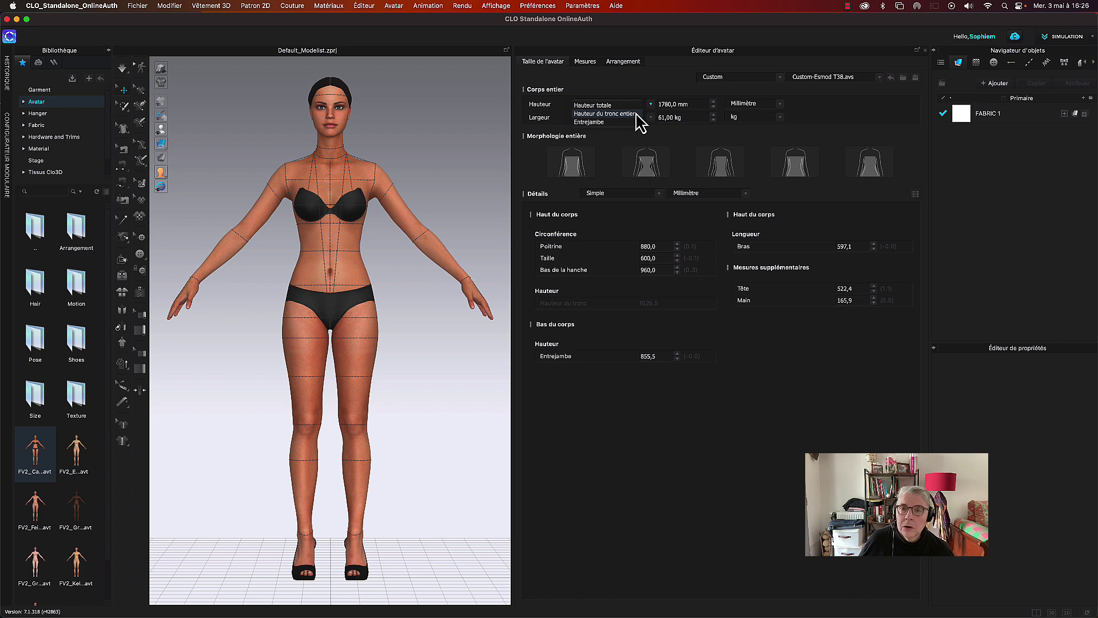
{"action": "left_click", "coordinate": [606, 114]}
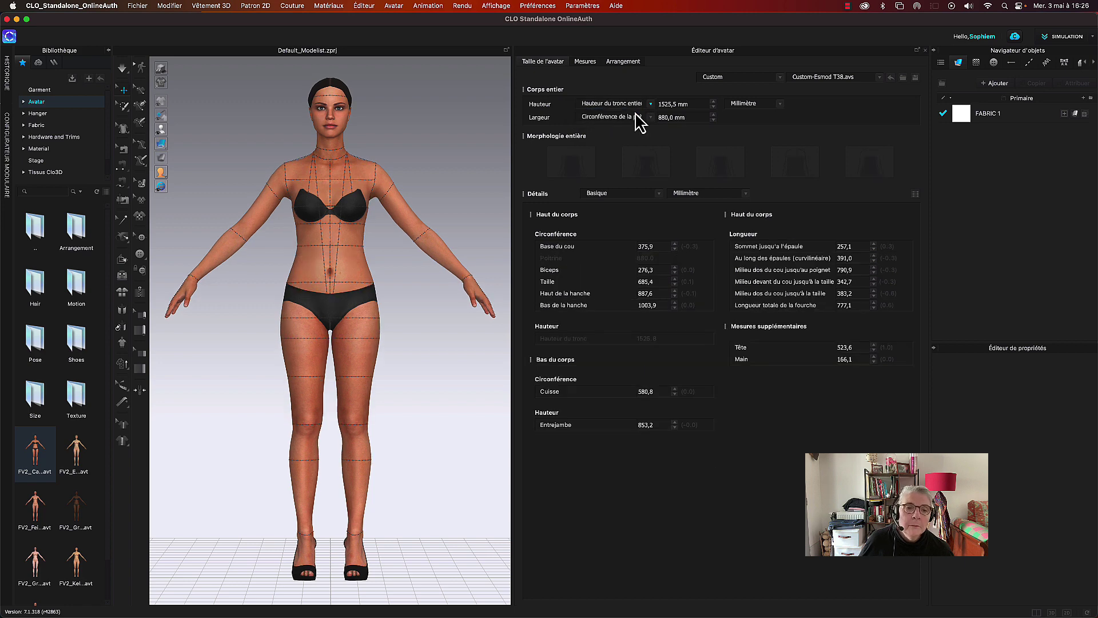
{"action": "left_click", "coordinate": [651, 105]}
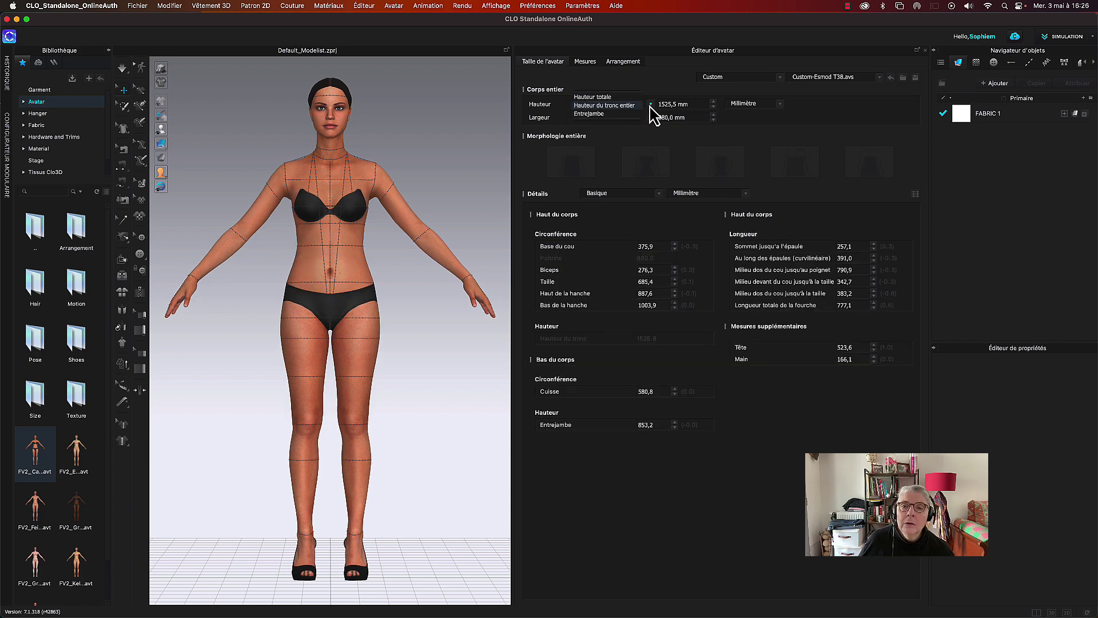
{"action": "left_click", "coordinate": [600, 115]}
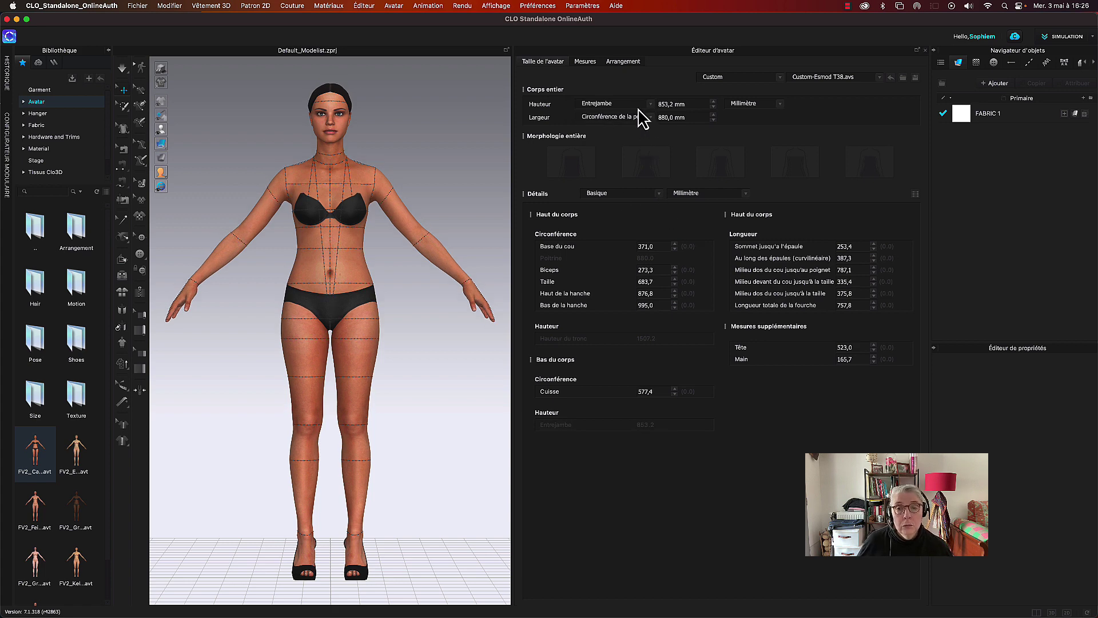
{"action": "left_click", "coordinate": [652, 104]}
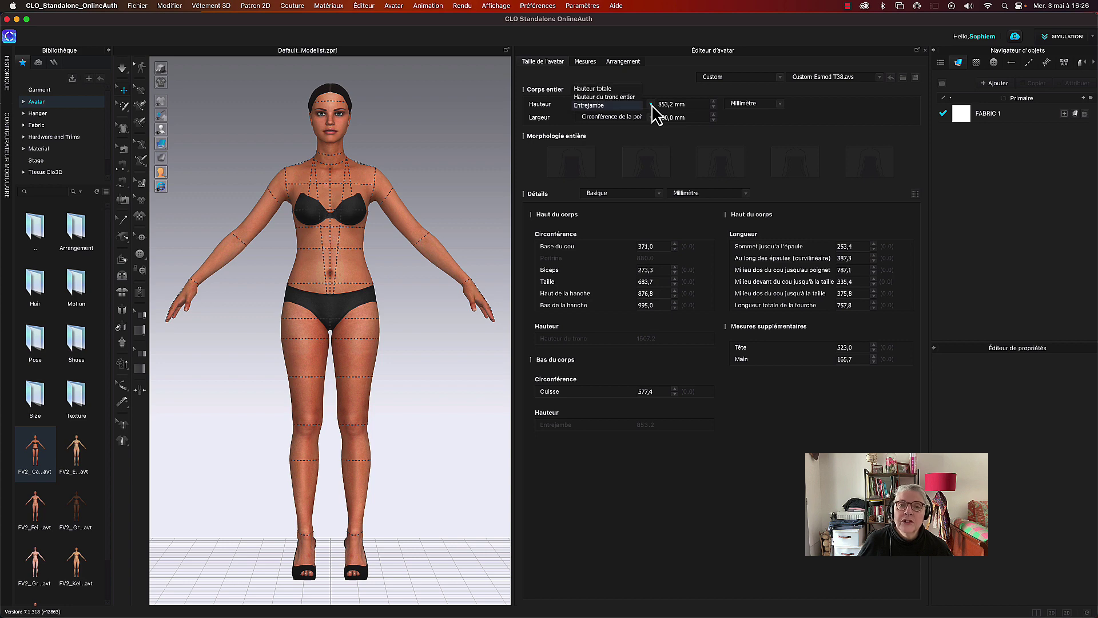
{"action": "left_click", "coordinate": [601, 89]}
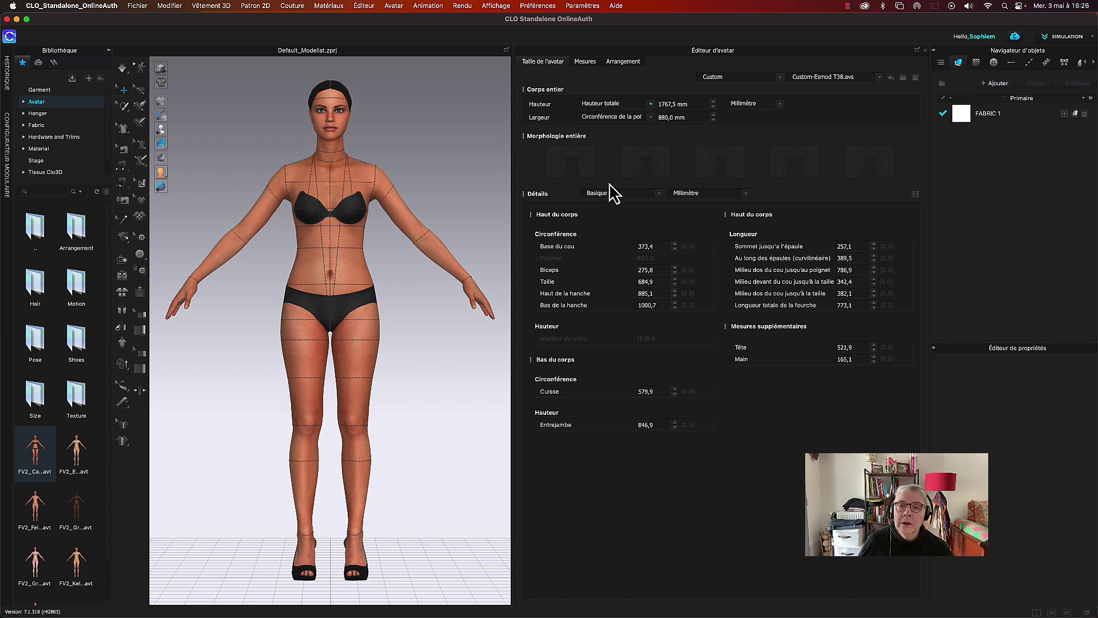
{"action": "left_click", "coordinate": [680, 103]}
{"action": "double_click", "coordinate": [676, 104]}
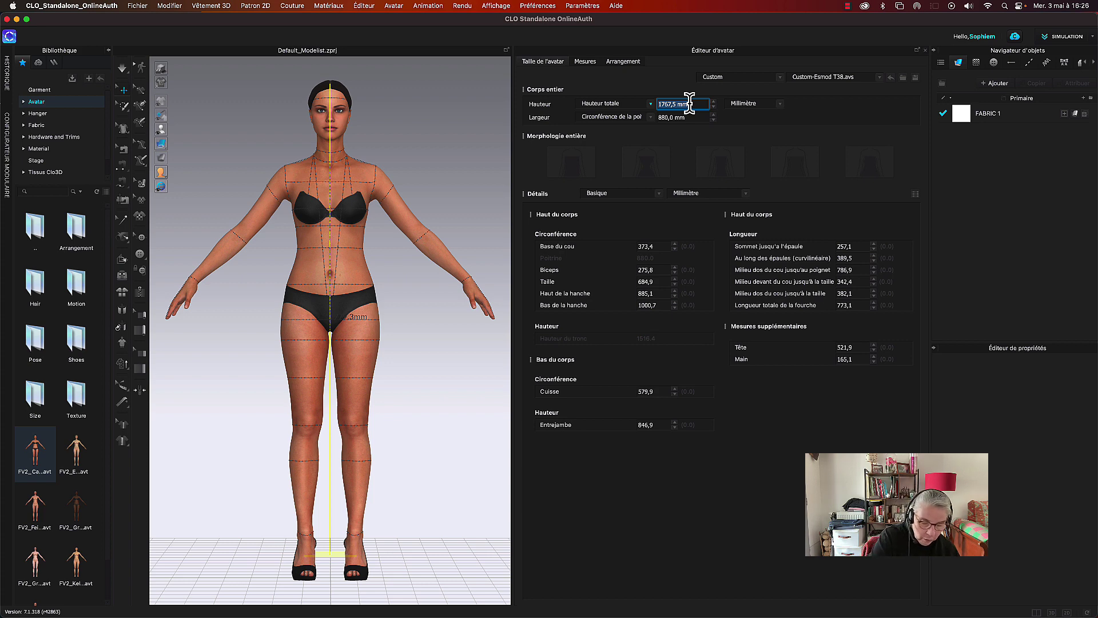
{"action": "type", "text": "17"}
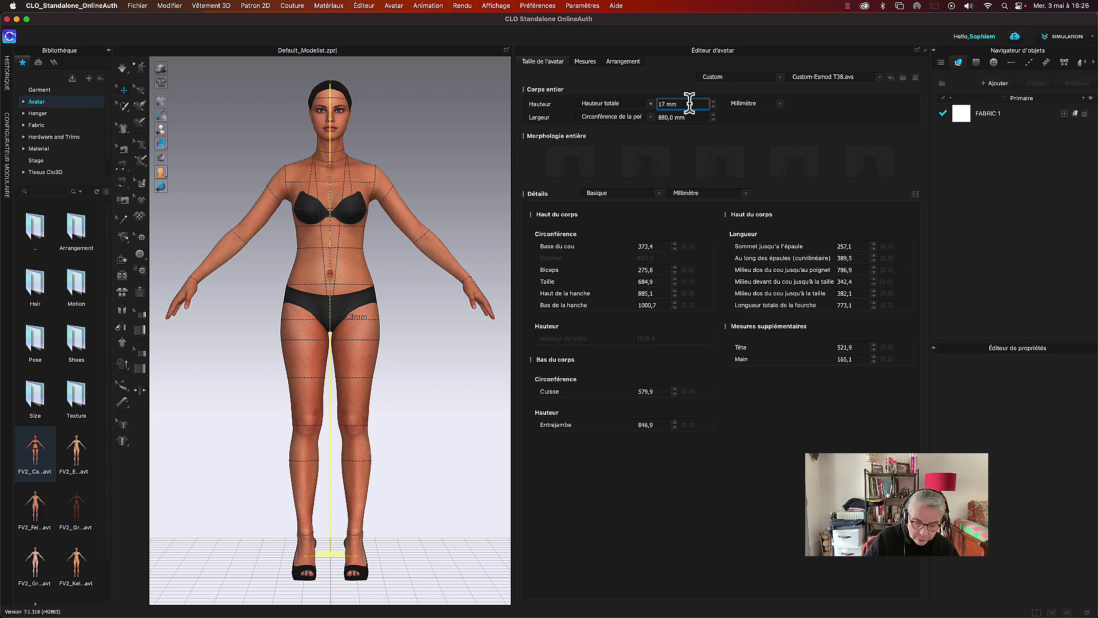
{"action": "type", "text": "5"}
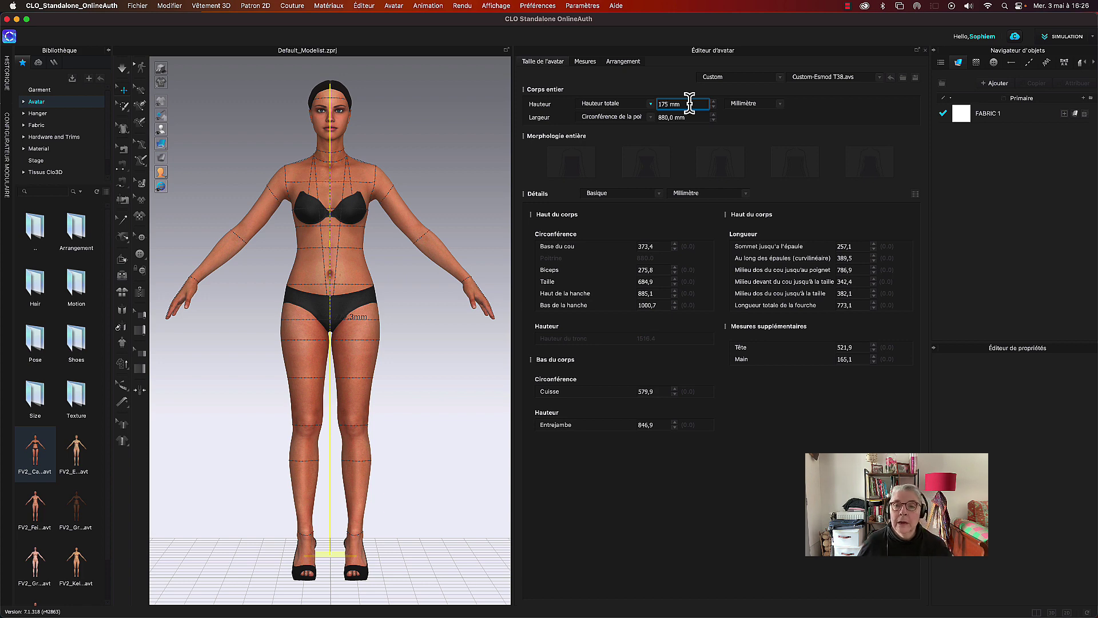
- Change the avatar's measurement unit to Centimètre and set its total height to 175 cm
{"action": "left_click", "coordinate": [764, 105]}
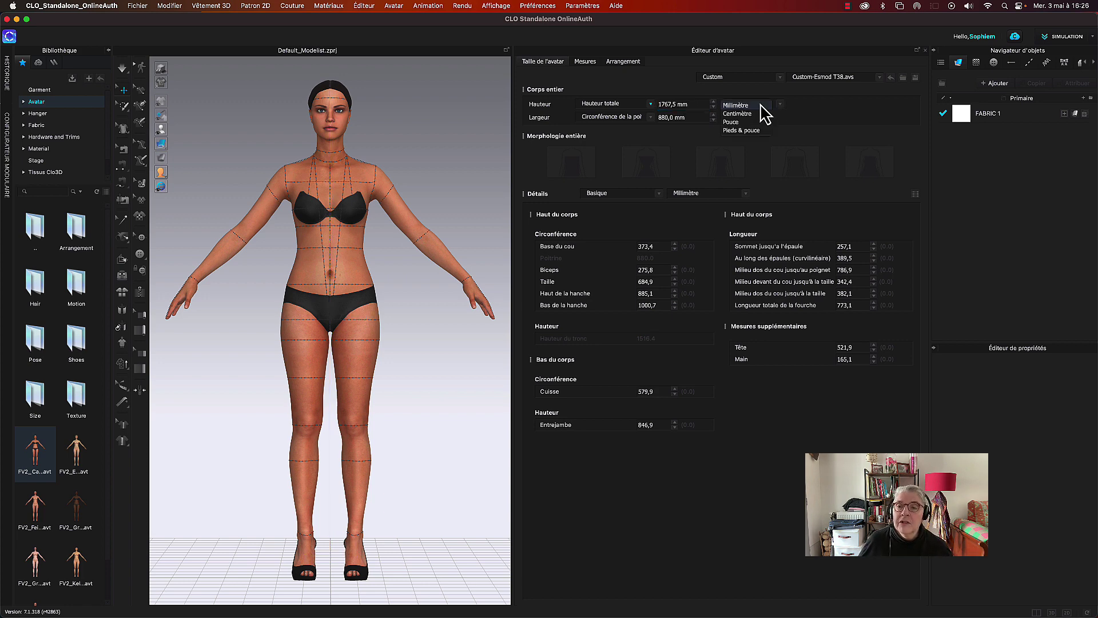
{"action": "left_click", "coordinate": [742, 113]}
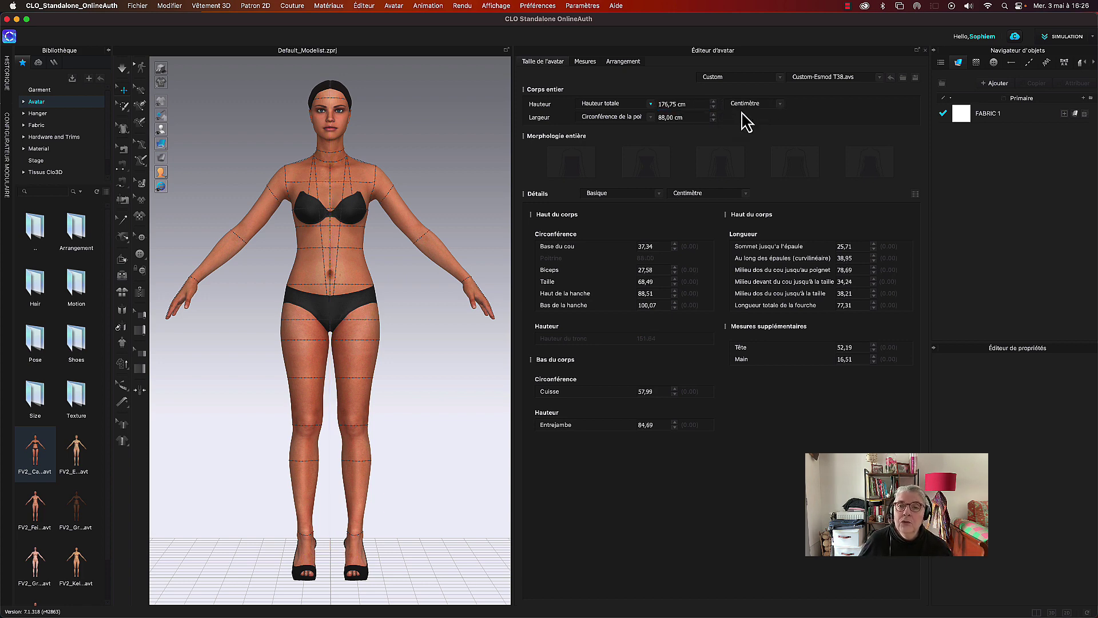
{"action": "left_click", "coordinate": [658, 102]}
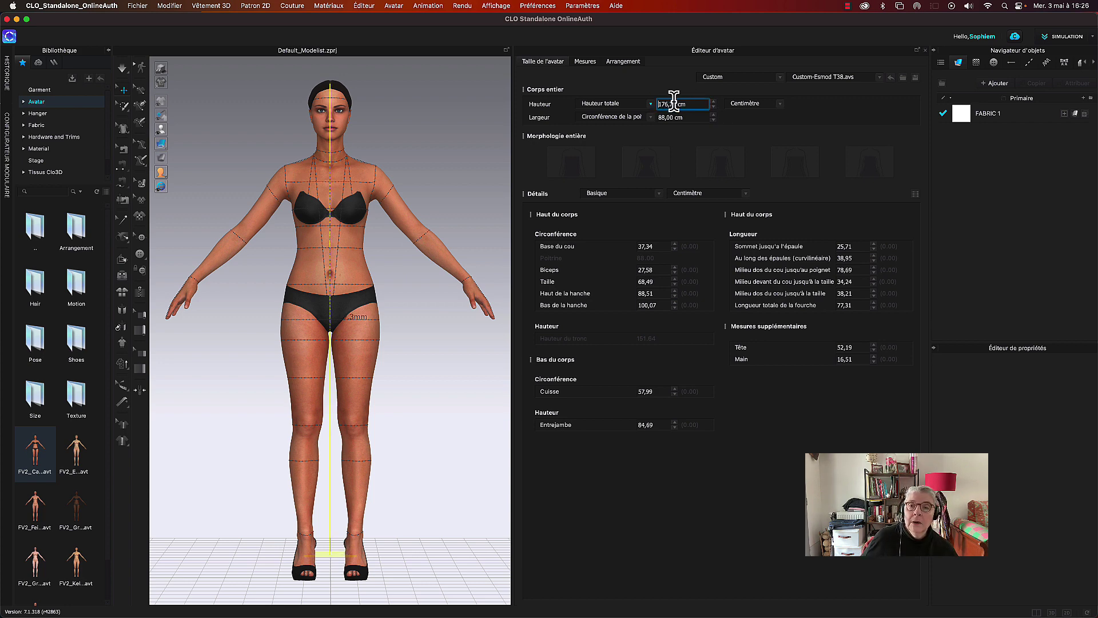
{"action": "double_click", "coordinate": [675, 103]}
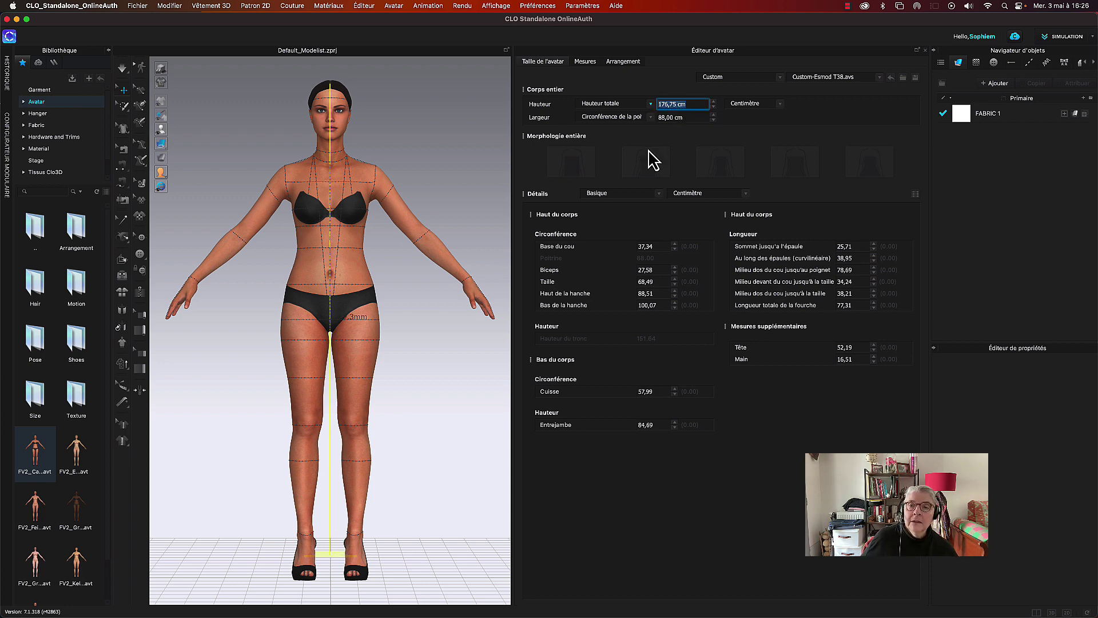
{"action": "left_click", "coordinate": [678, 104]}
{"action": "key", "text": "BackSpace"}
{"action": "key", "text": "BackSpace"}
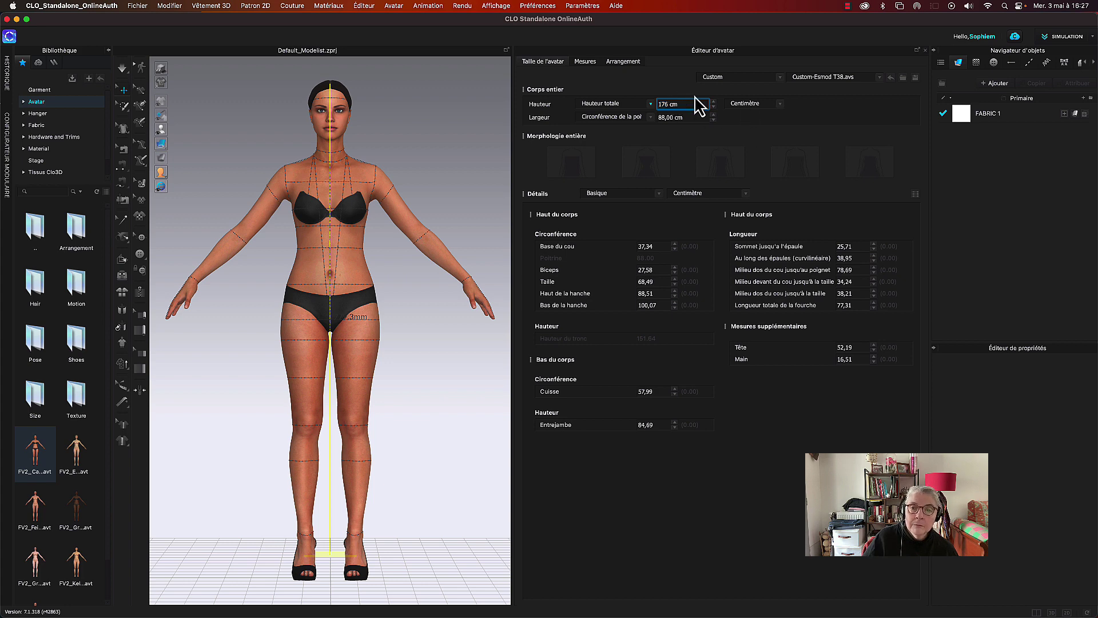
{"action": "key", "text": "BackSpace"}
{"action": "type", "text": "5"}
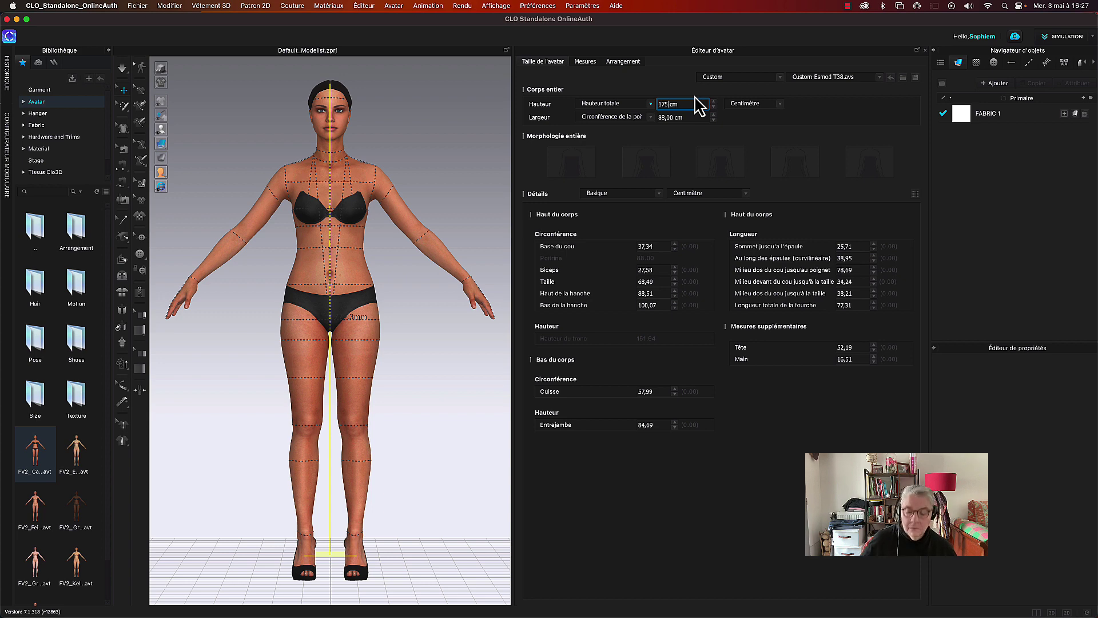
{"action": "key", "text": "Return"}
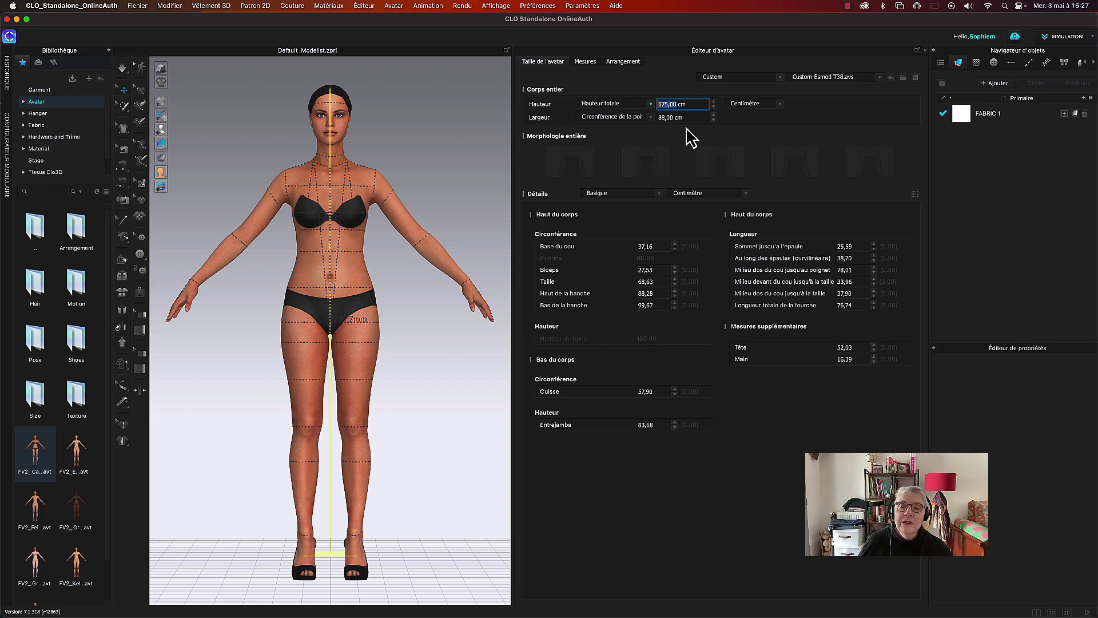
- Try the under-bust circumference as the avatar's width reference, and change it to Poids
{"action": "left_click", "coordinate": [651, 118]}
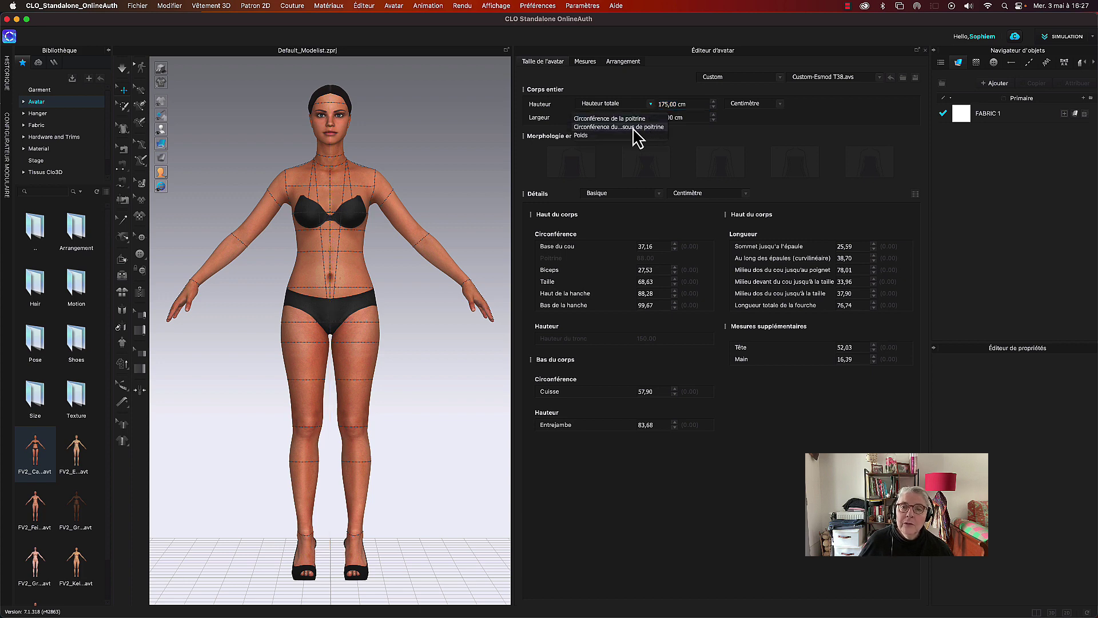
{"action": "left_click", "coordinate": [659, 128]}
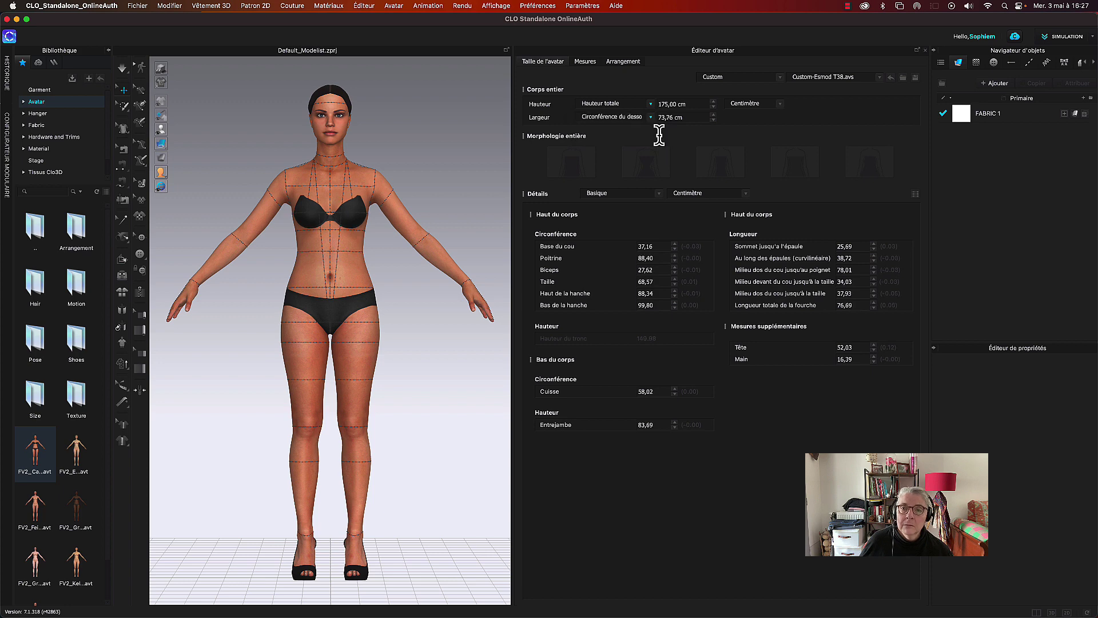
{"action": "left_click", "coordinate": [654, 120]}
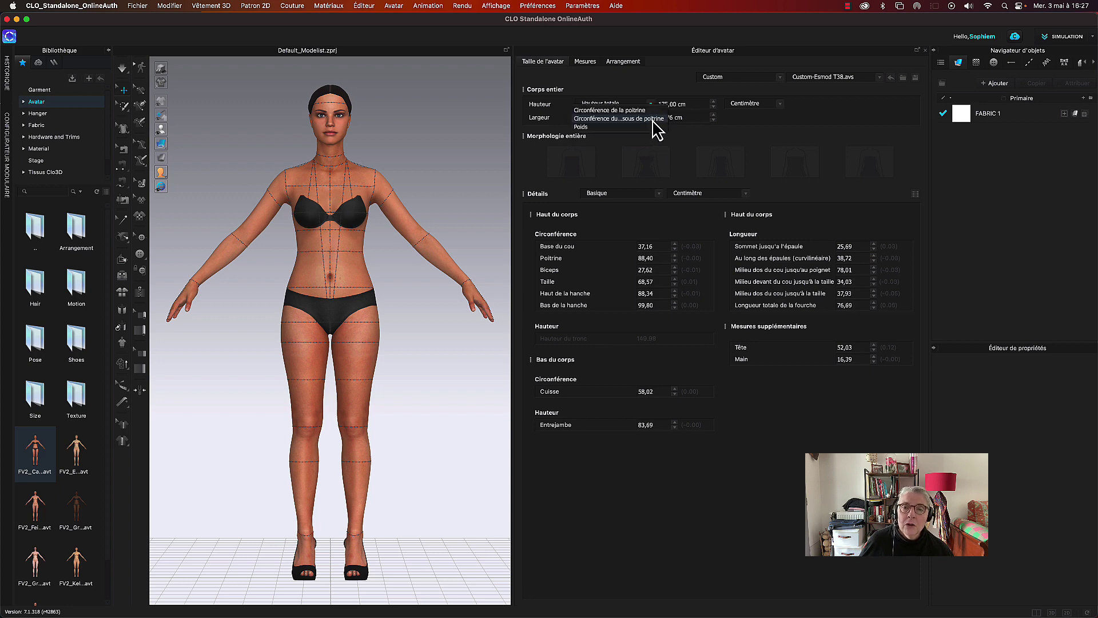
{"action": "left_click", "coordinate": [585, 127]}
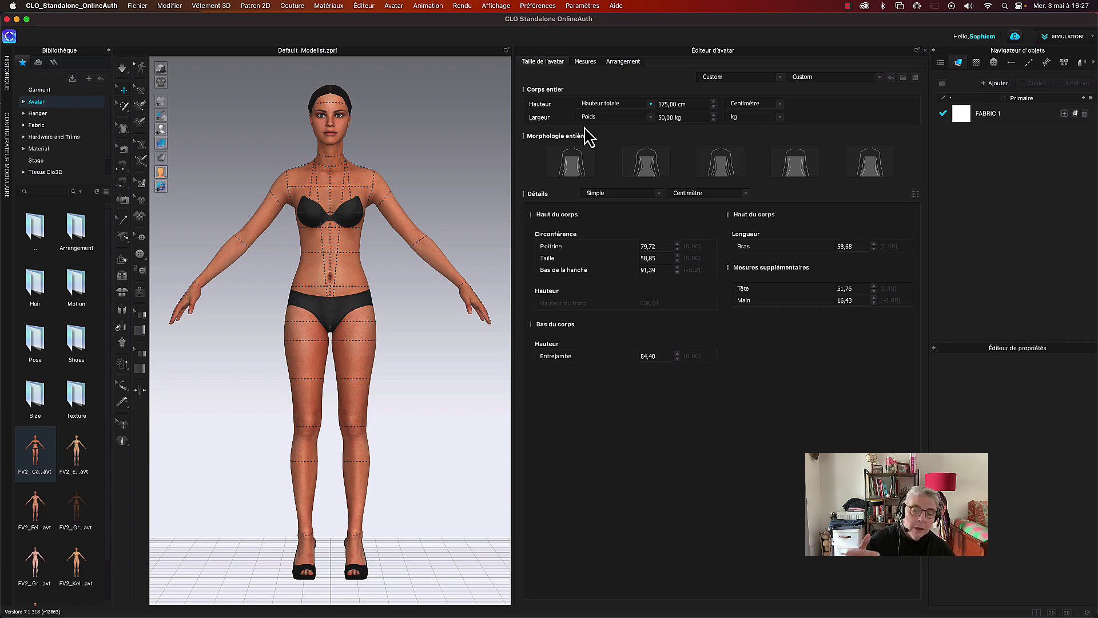
- Try an avatar weight of 68 kg and view the resulting body from an angle
{"action": "left_click", "coordinate": [695, 117]}
{"action": "left_click_drag", "start_coordinate": [658, 117], "coordinate": [695, 117]}
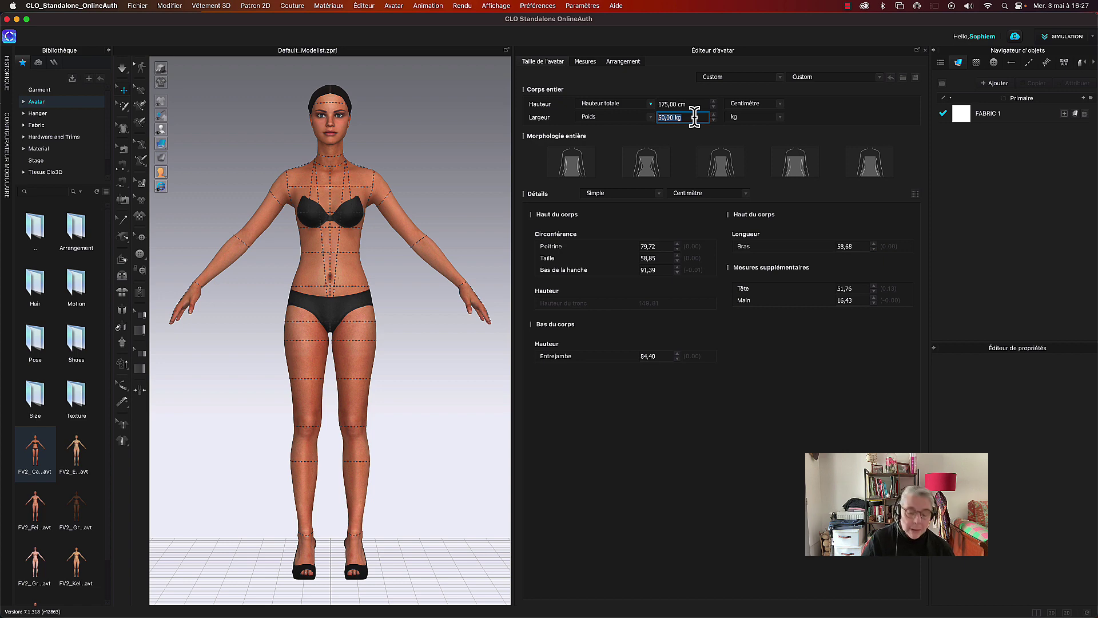
{"action": "type", "text": "68"}
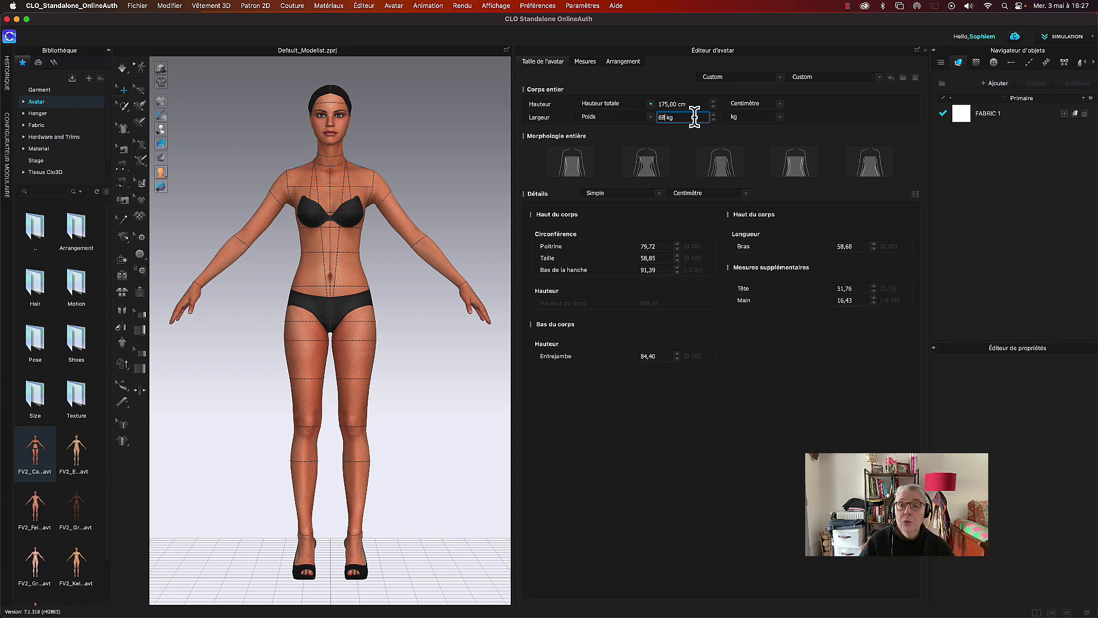
{"action": "key", "text": "Return"}
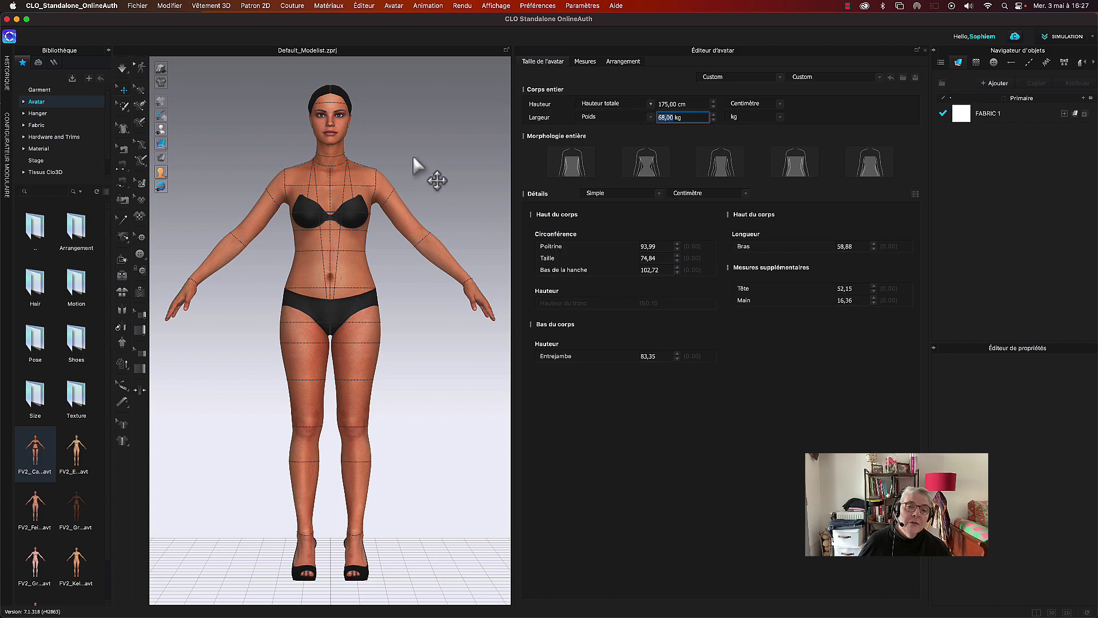
{"action": "mouse_move", "coordinate": [415, 167]}
{"action": "right_mouse_down"}
{"action": "mouse_move", "coordinate": [455, 153]}
{"action": "mouse_move", "coordinate": [473, 166]}
{"action": "mouse_move", "coordinate": [354, 177]}
{"action": "mouse_move", "coordinate": [346, 166]}
{"action": "mouse_move", "coordinate": [419, 161]}
{"action": "right_mouse_up"}
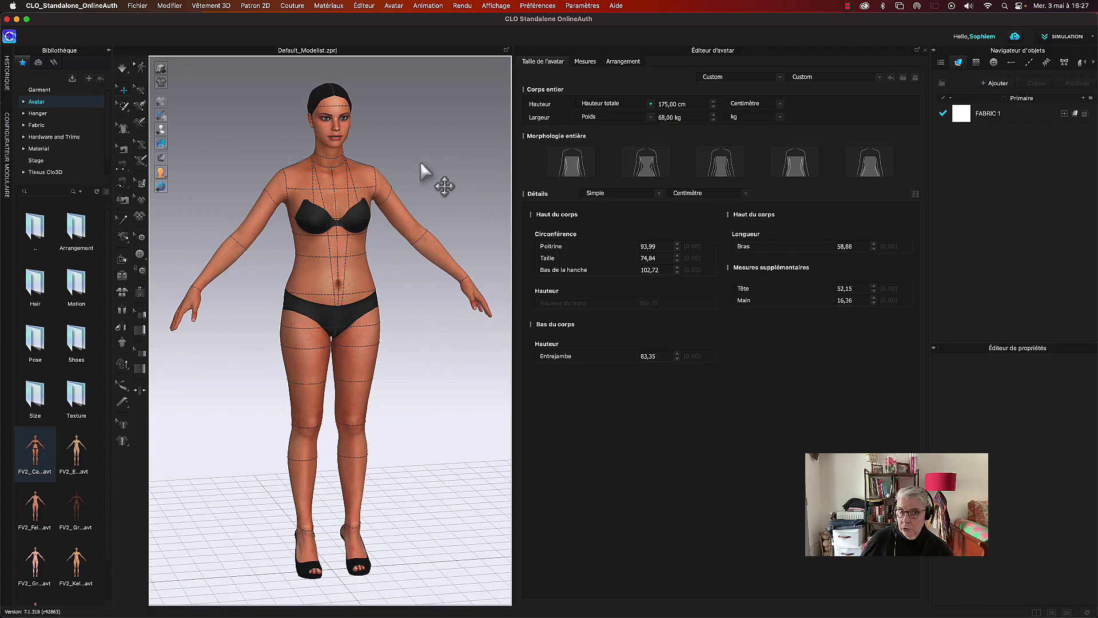
- Try an avatar weight of 50 kg and view the body from the front
{"action": "left_click", "coordinate": [683, 117]}
{"action": "left_click_drag", "start_coordinate": [658, 118], "coordinate": [693, 117]}
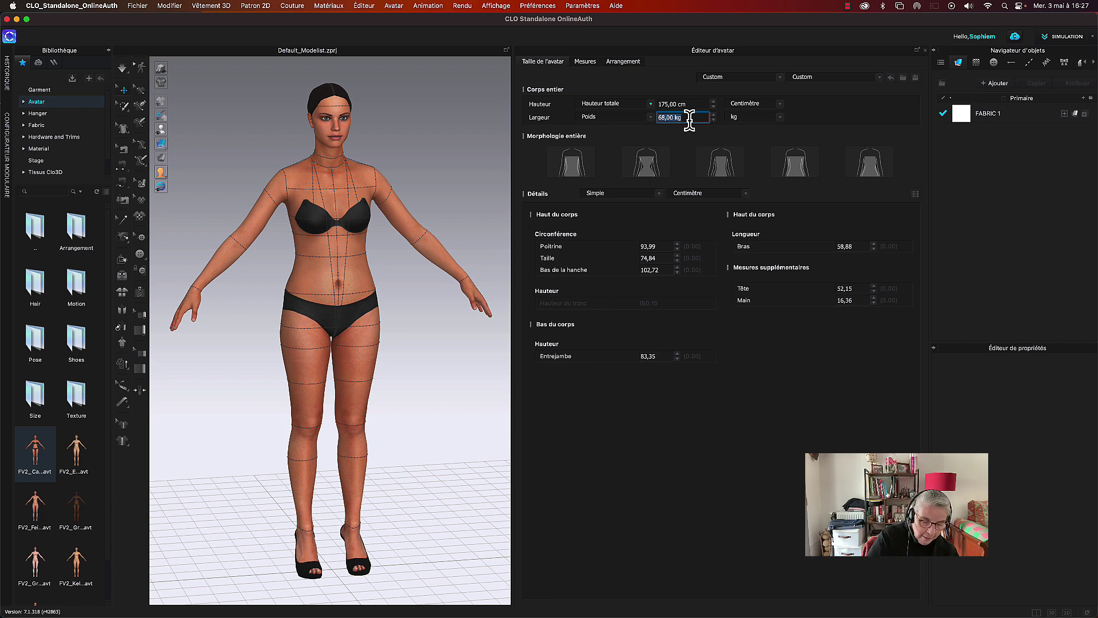
{"action": "type", "text": "50"}
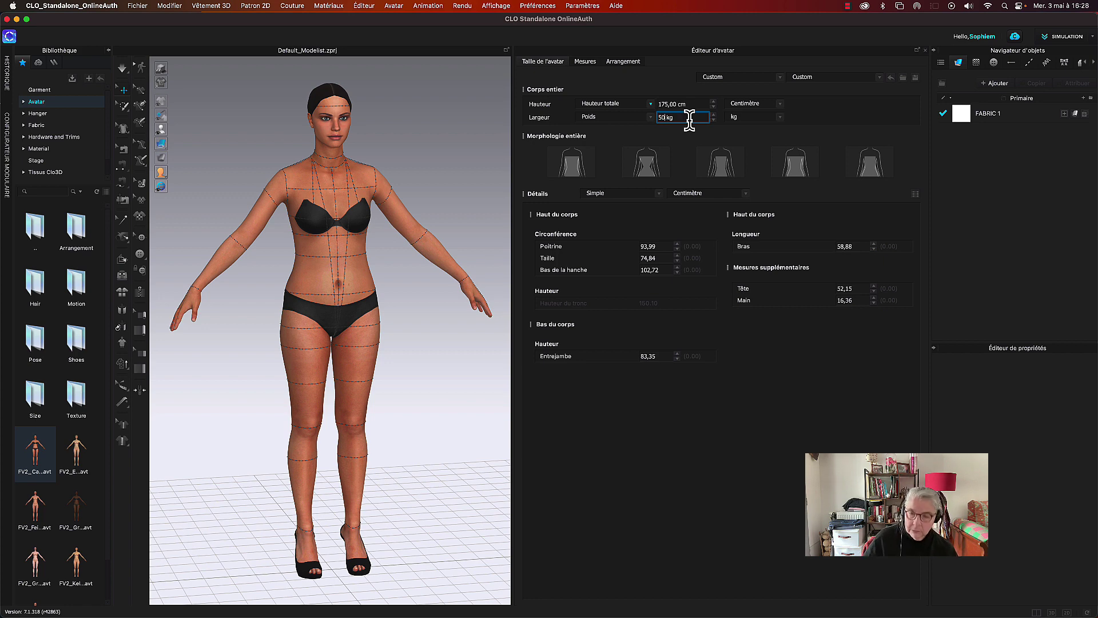
{"action": "key", "text": "Return"}
{"action": "mouse_move", "coordinate": [384, 316]}
{"action": "right_mouse_down"}
{"action": "mouse_move", "coordinate": [519, 312]}
{"action": "mouse_move", "coordinate": [507, 302]}
{"action": "mouse_move", "coordinate": [370, 309]}
{"action": "right_mouse_up"}
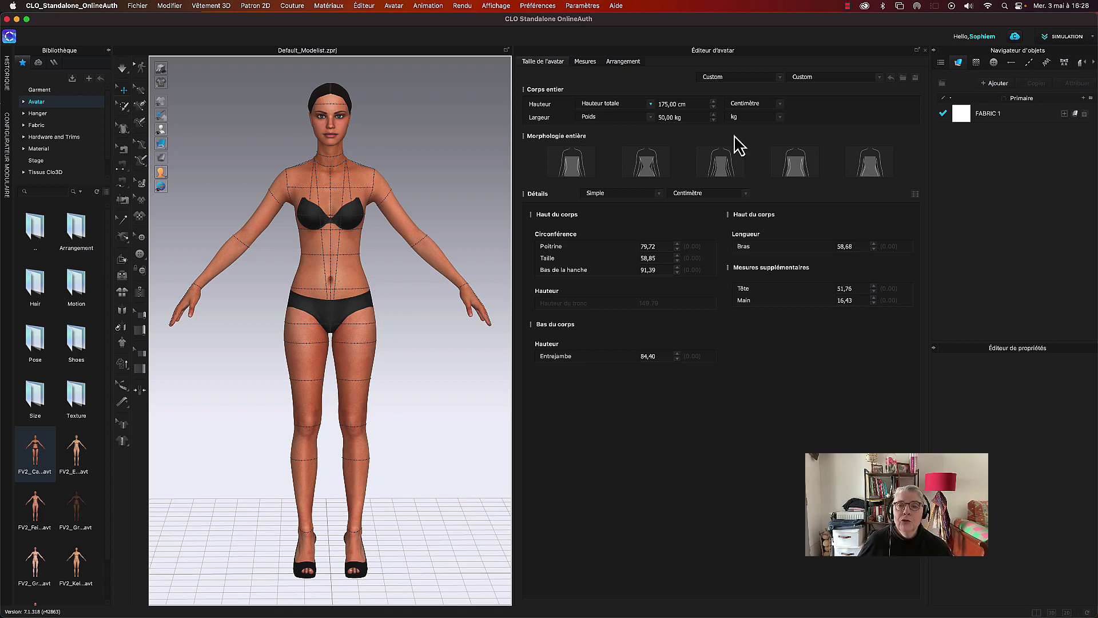
- Set the avatar's weight to 58 kg and check the body shape
{"action": "left_click", "coordinate": [693, 118]}
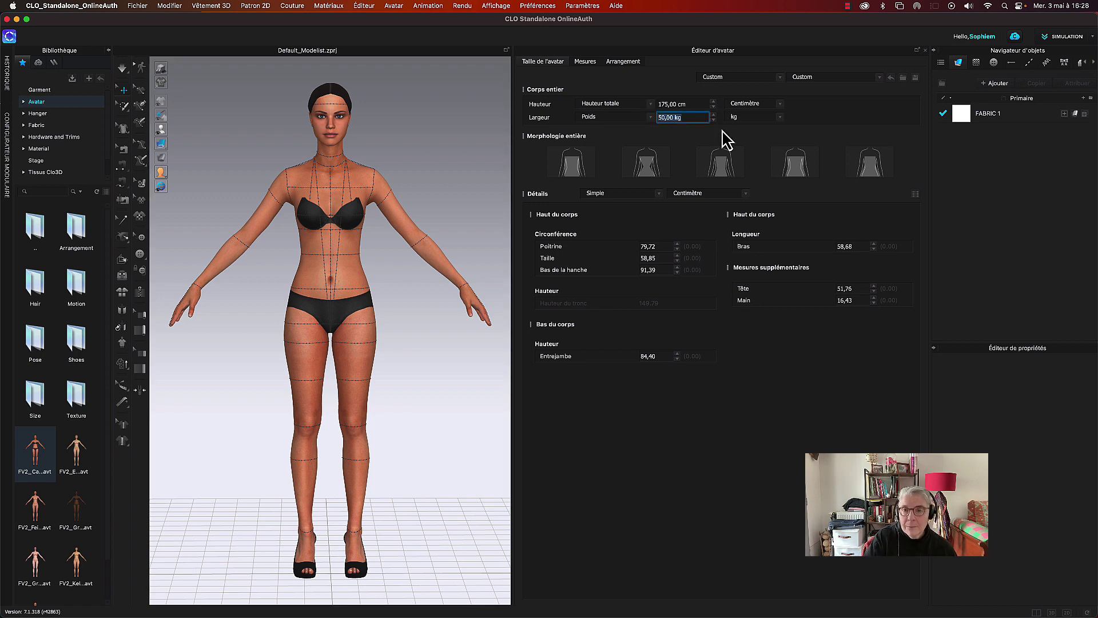
{"action": "type", "text": "5"}
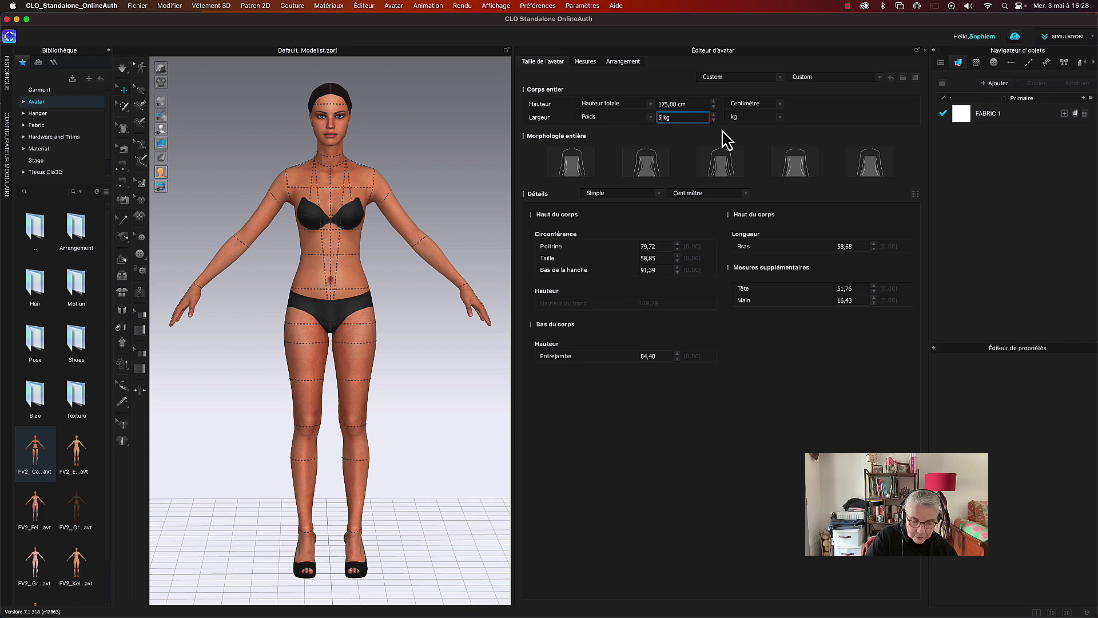
{"action": "type", "text": "8"}
{"action": "key", "text": "Return"}
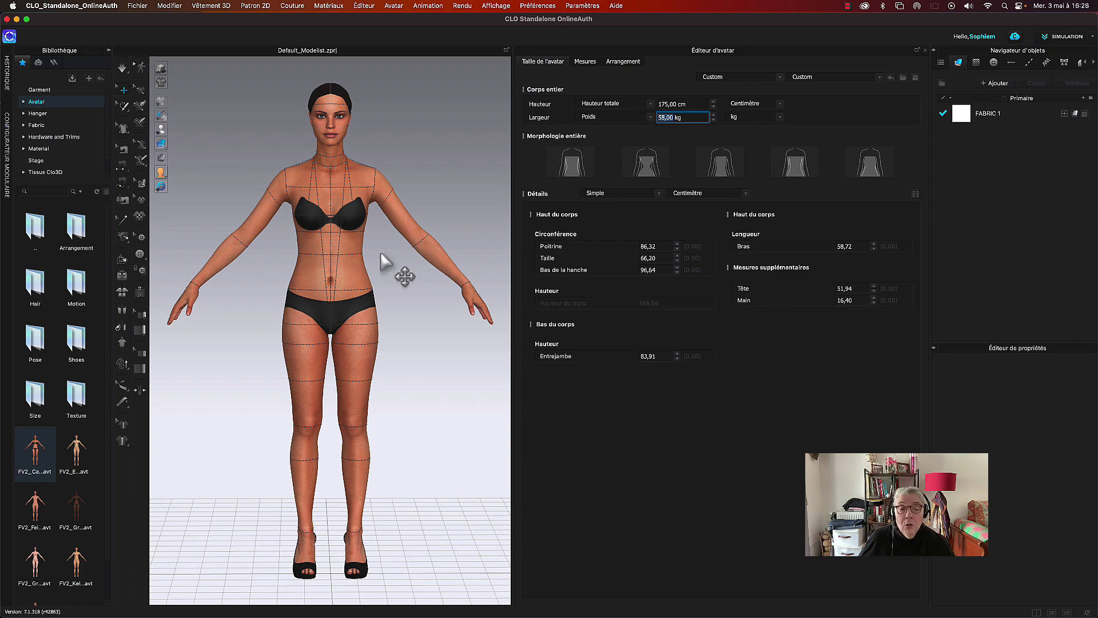
{"action": "mouse_move", "coordinate": [385, 255]}
{"action": "right_mouse_down"}
{"action": "mouse_move", "coordinate": [431, 255]}
{"action": "mouse_move", "coordinate": [314, 255]}
{"action": "mouse_move", "coordinate": [440, 255]}
{"action": "mouse_move", "coordinate": [373, 252]}
{"action": "mouse_move", "coordinate": [387, 254]}
{"action": "right_mouse_up"}
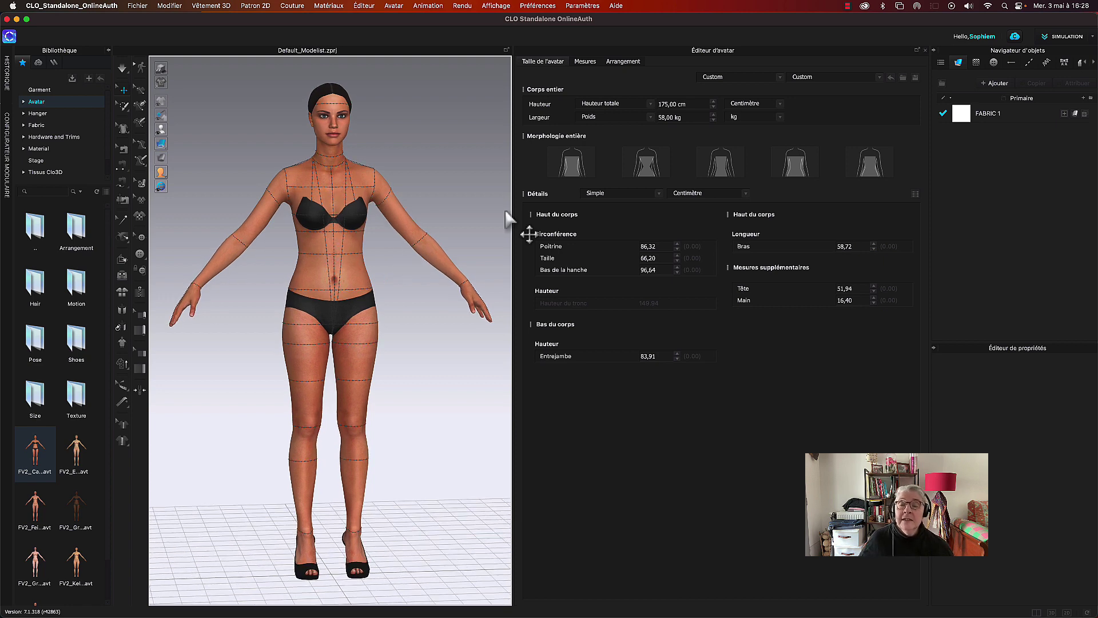
- Try the five whole-body morphology shapes in order, through to Triangle (pear), and return the avatar to the first, straight shape
{"action": "left_click", "coordinate": [571, 172]}
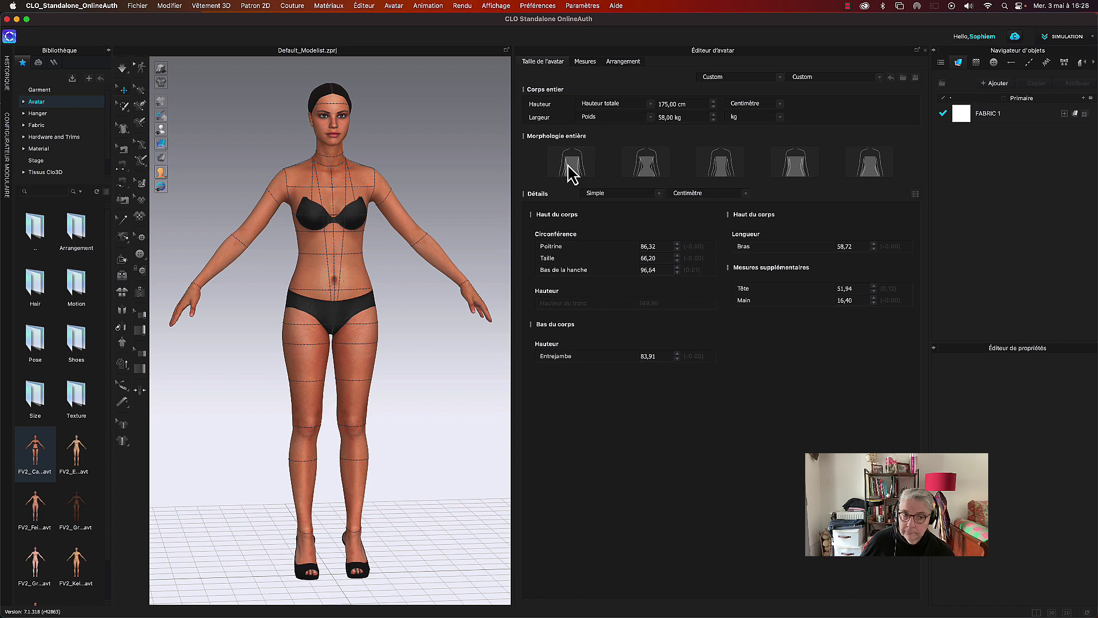
{"action": "left_click", "coordinate": [643, 175]}
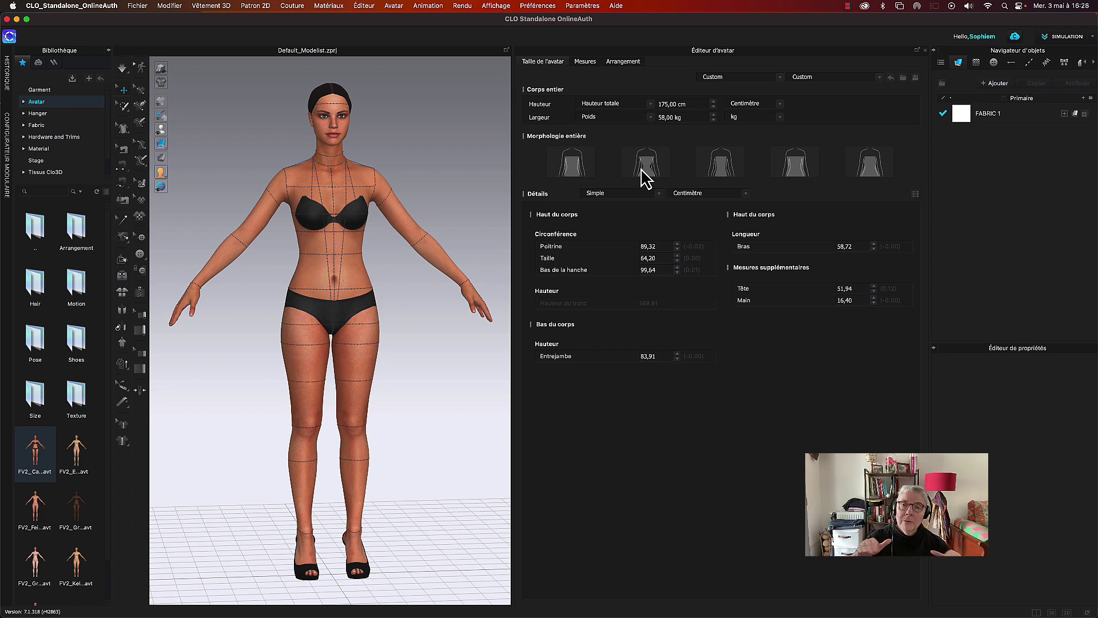
{"action": "left_click", "coordinate": [728, 168]}
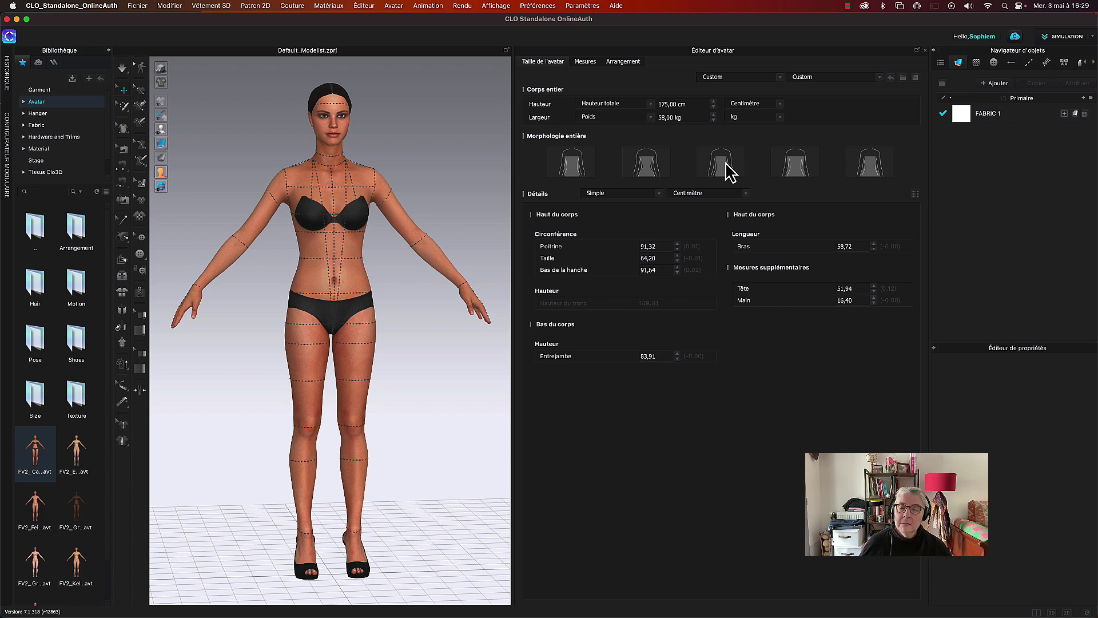
{"action": "left_click", "coordinate": [800, 171]}
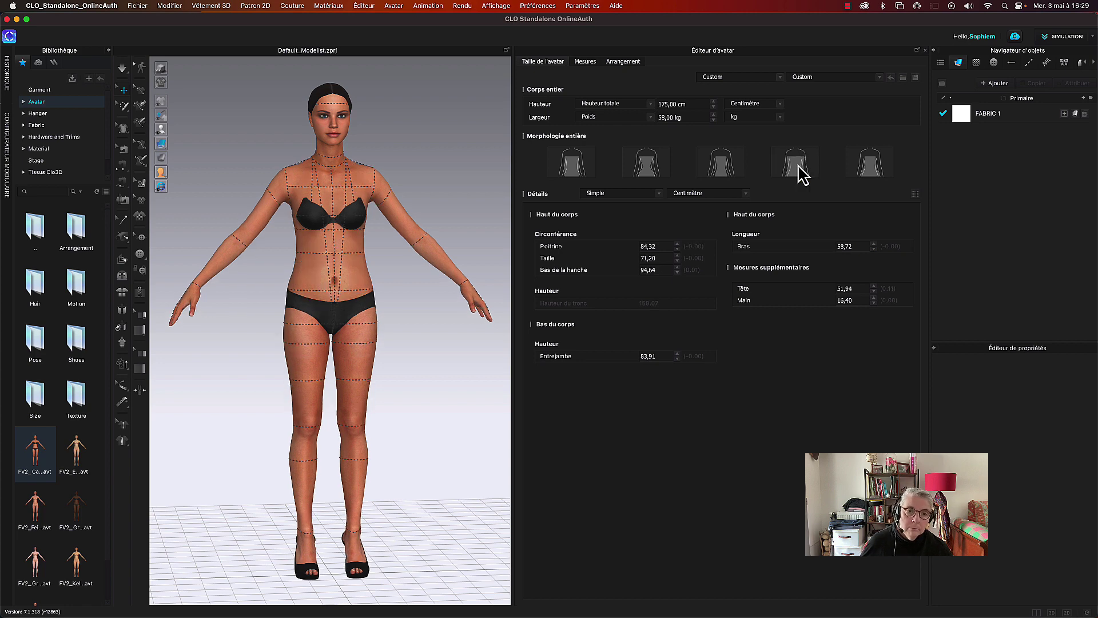
{"action": "mouse_move", "coordinate": [395, 316]}
{"action": "right_mouse_down"}
{"action": "mouse_move", "coordinate": [391, 303]}
{"action": "mouse_move", "coordinate": [481, 315]}
{"action": "mouse_move", "coordinate": [385, 321]}
{"action": "right_mouse_up"}
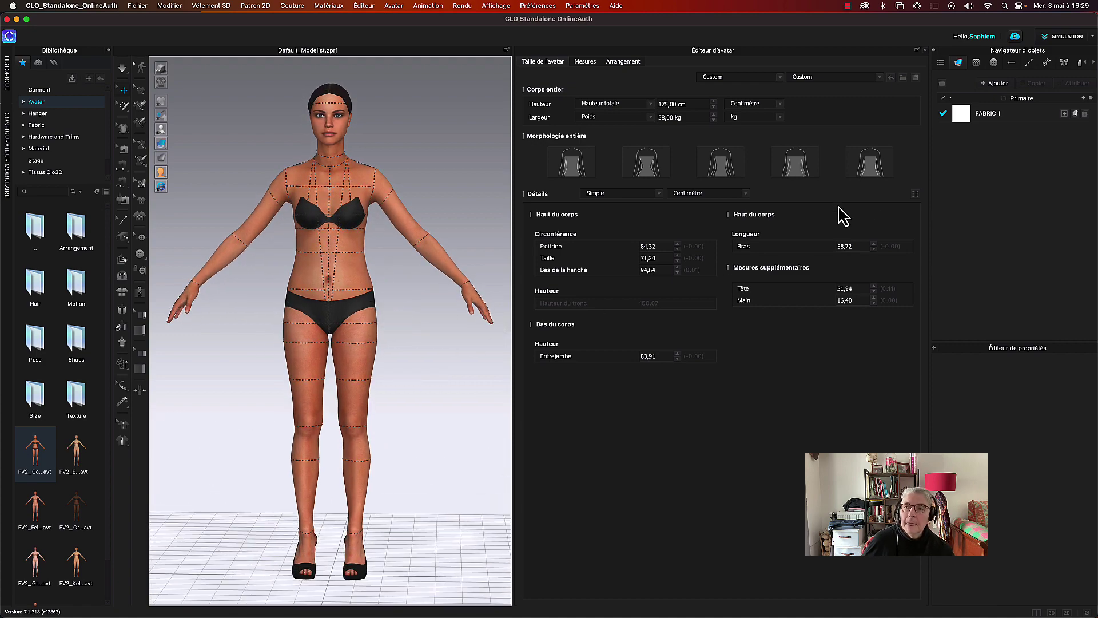
{"action": "left_click", "coordinate": [872, 171]}
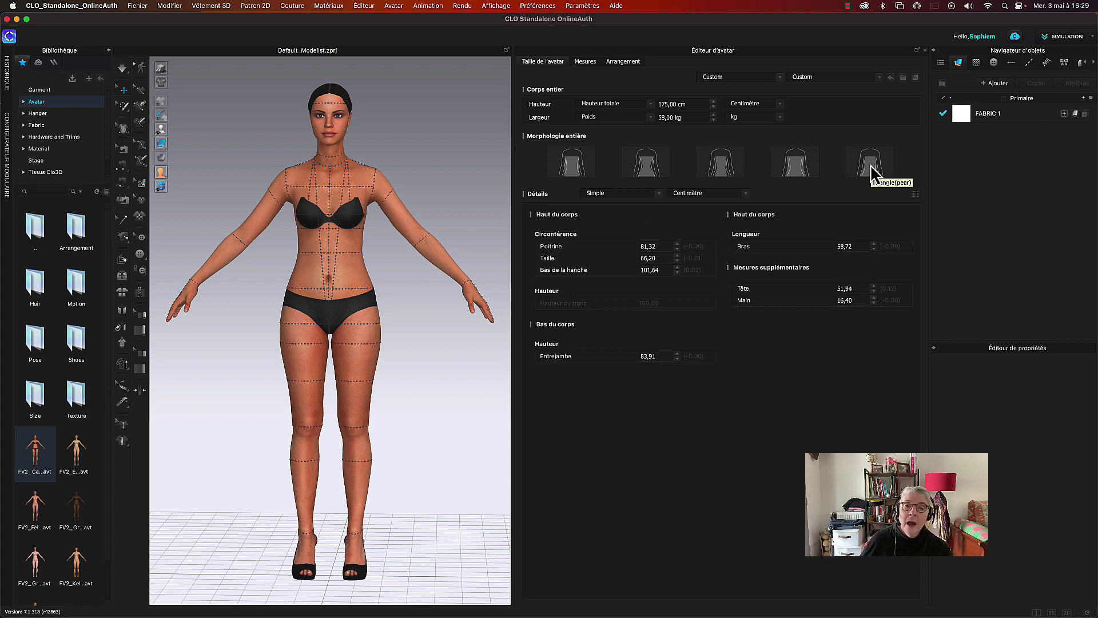
{"action": "left_click", "coordinate": [572, 172]}
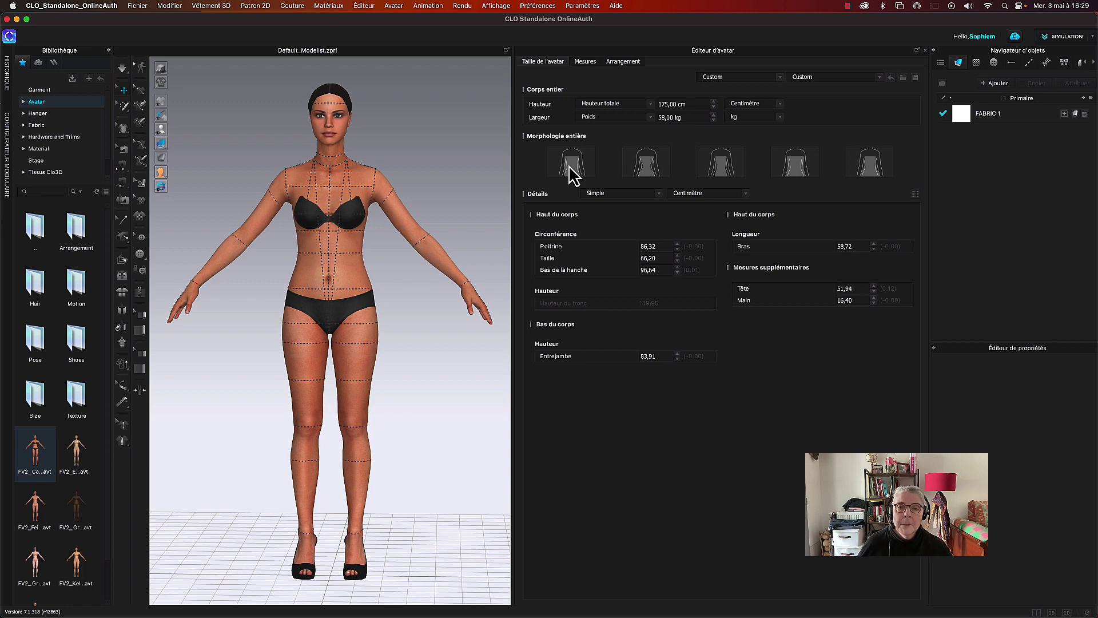
- Try the Basique and Avancé (Corps humain) measurement detail levels, and apply Avancé (Mannequin)
{"action": "left_click", "coordinate": [659, 194]}
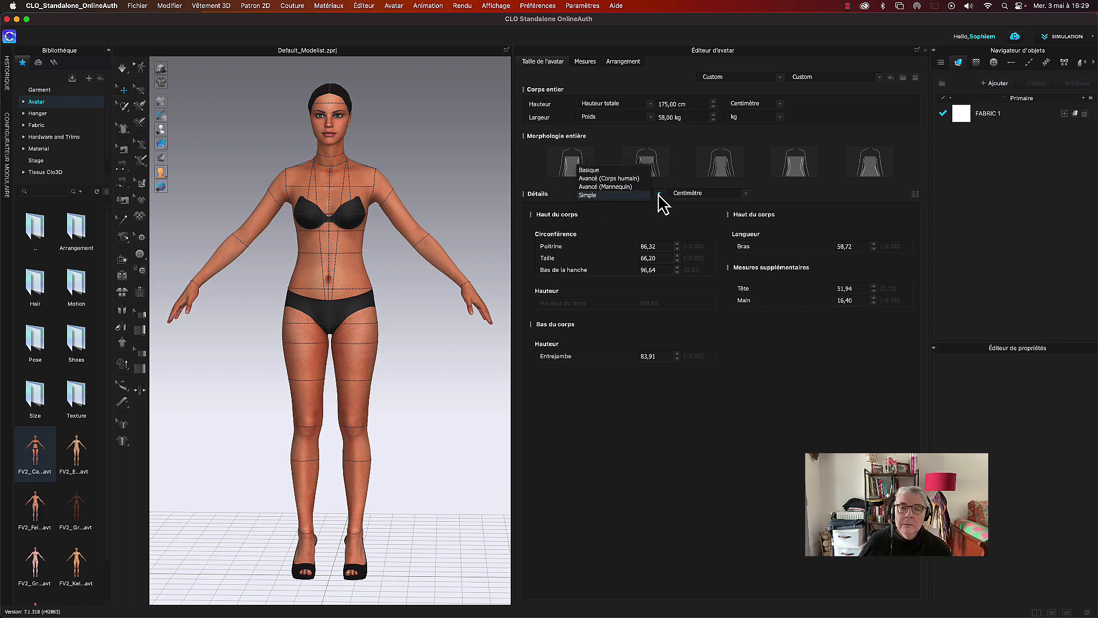
{"action": "left_click", "coordinate": [589, 170]}
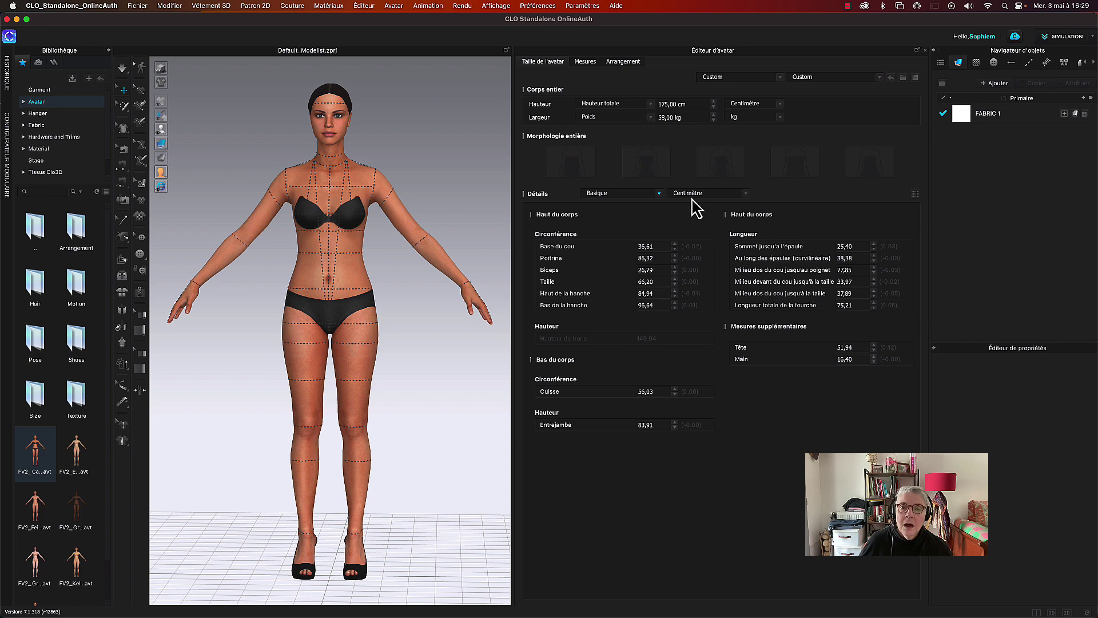
{"action": "left_click", "coordinate": [658, 195]}
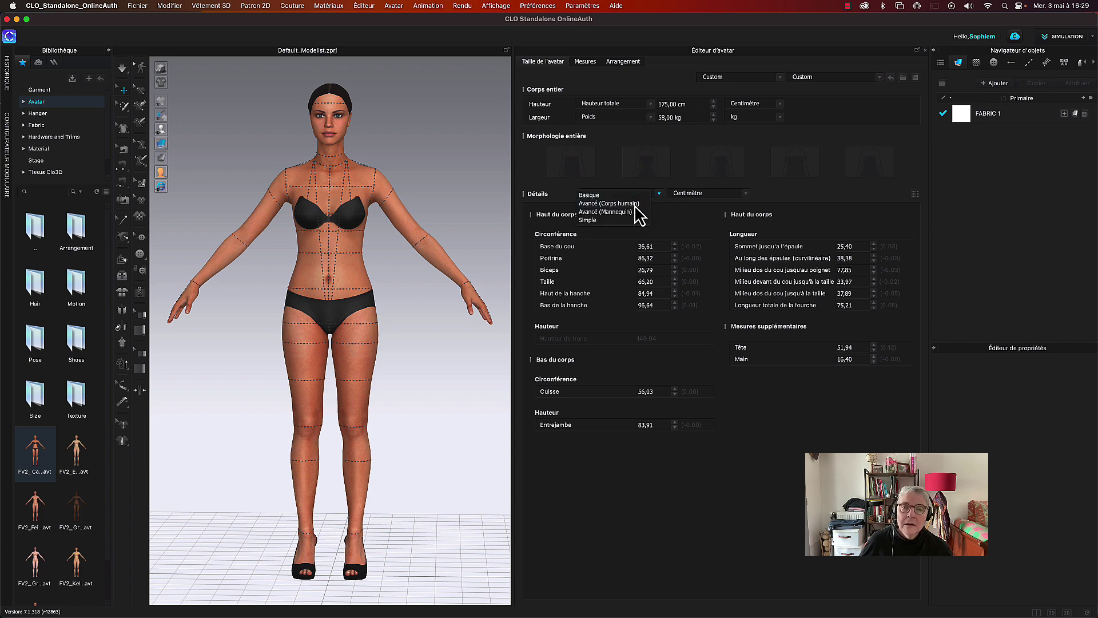
{"action": "left_click", "coordinate": [636, 205]}
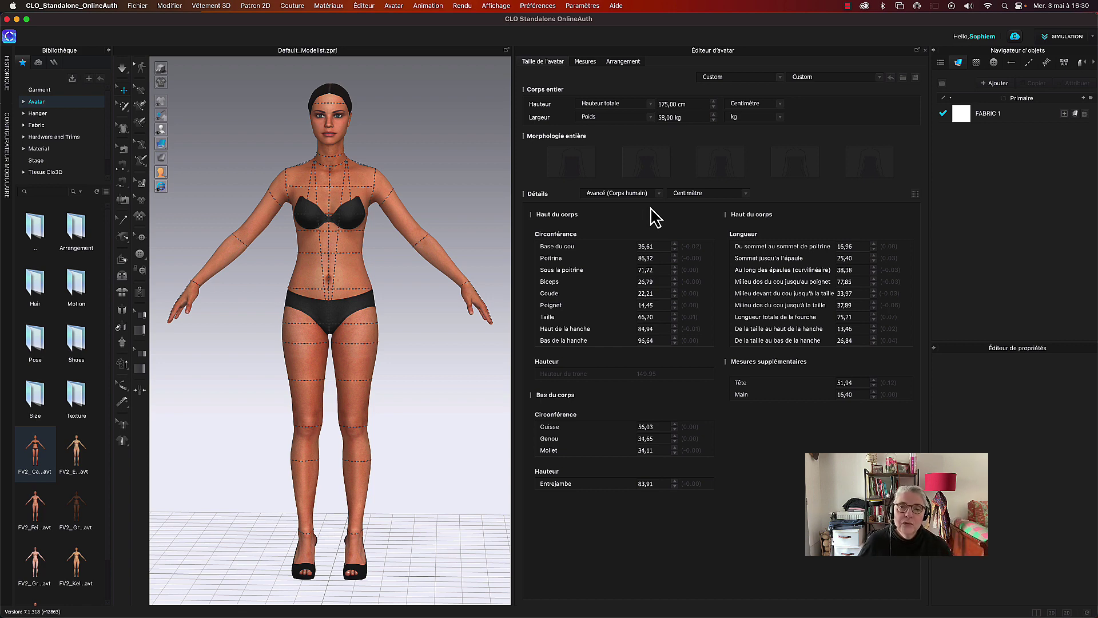
{"action": "left_click", "coordinate": [659, 194]}
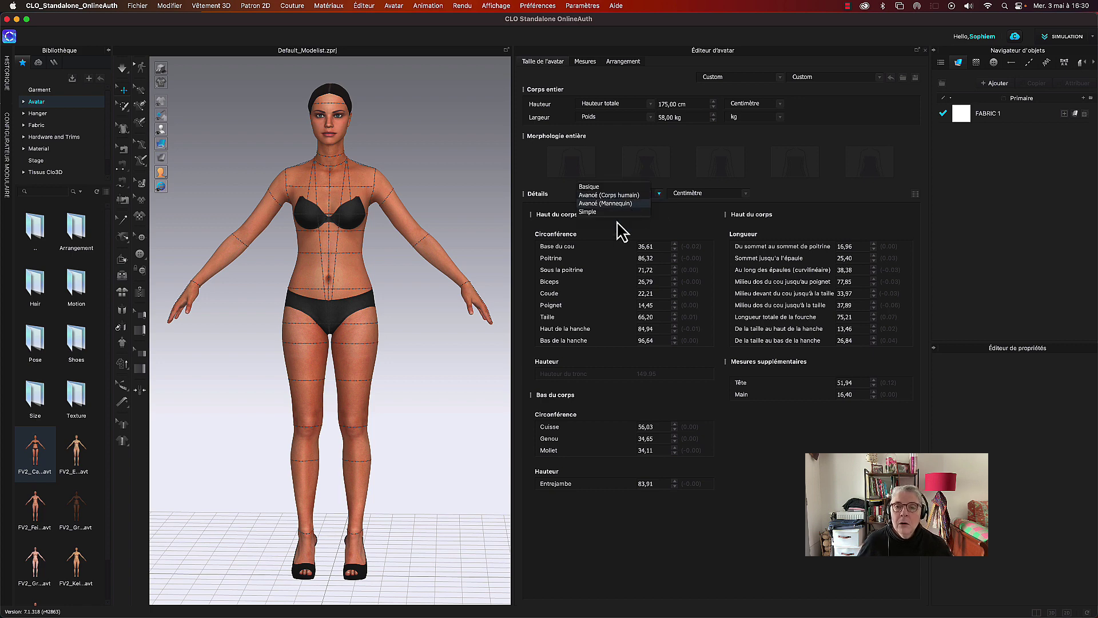
{"action": "key", "text": "Return"}
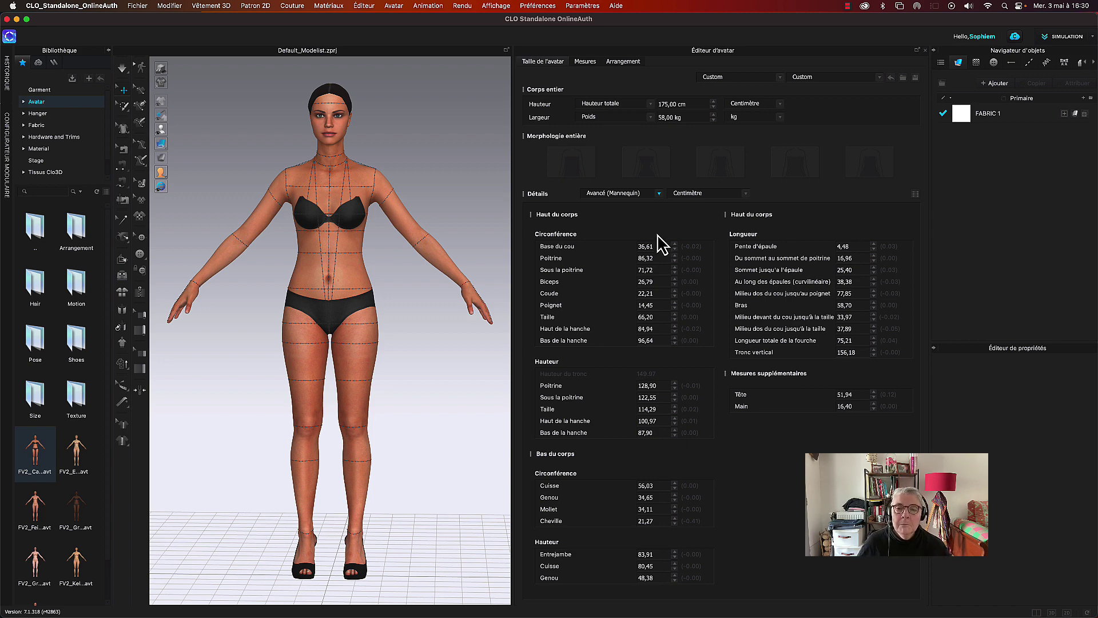
- Set the upper body's Poitrine circumference to 88 cm and inspect the avatar in profile
{"action": "double_click", "coordinate": [654, 257]}
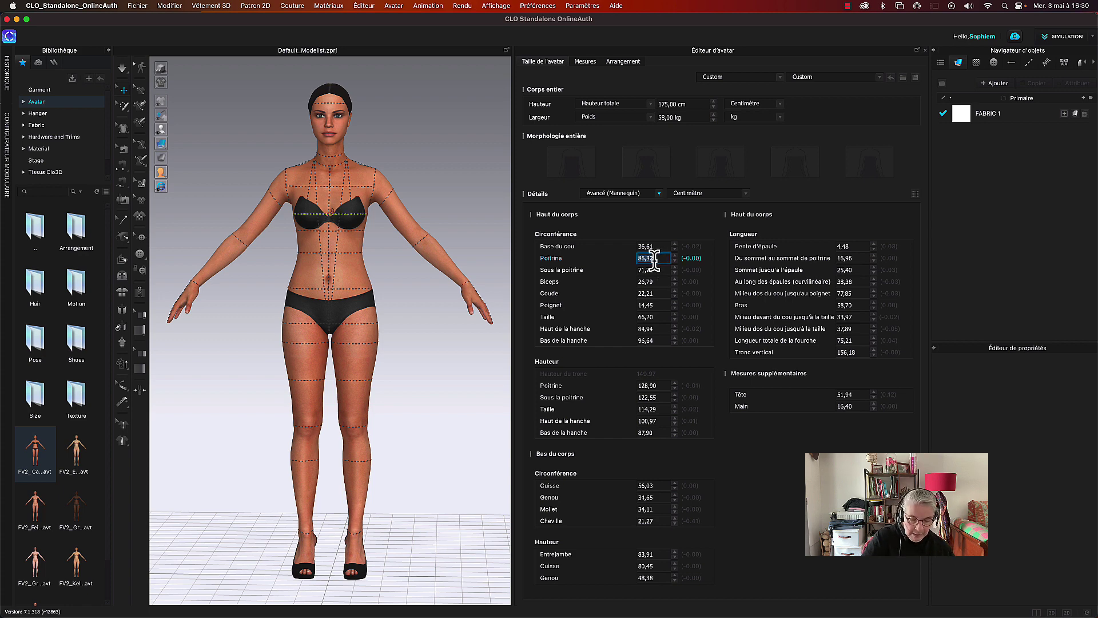
{"action": "type", "text": "88"}
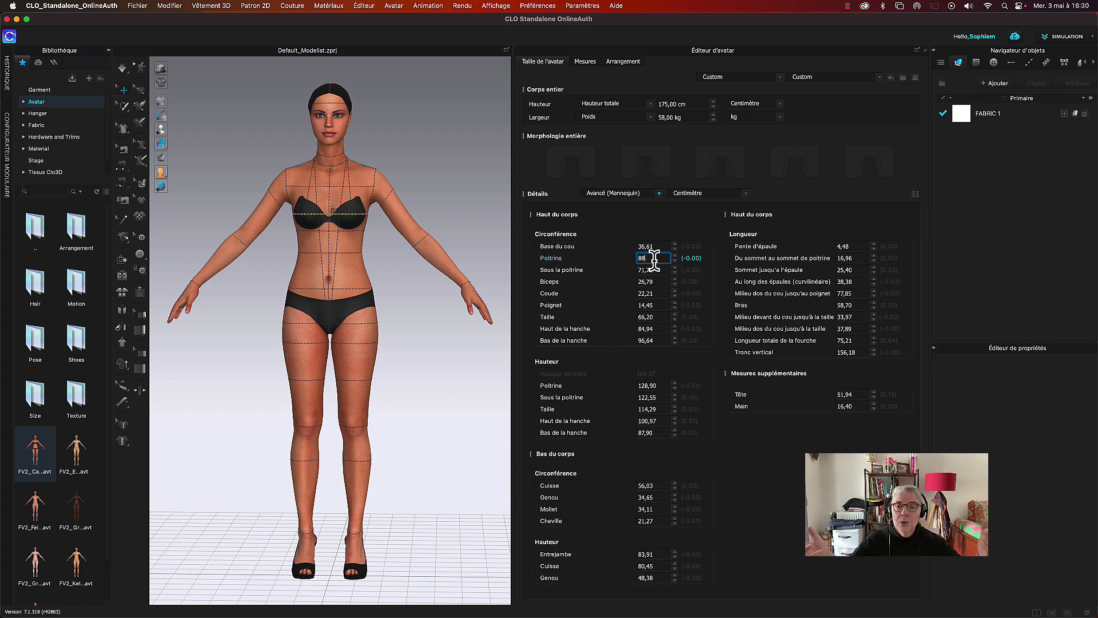
{"action": "key", "text": "Return"}
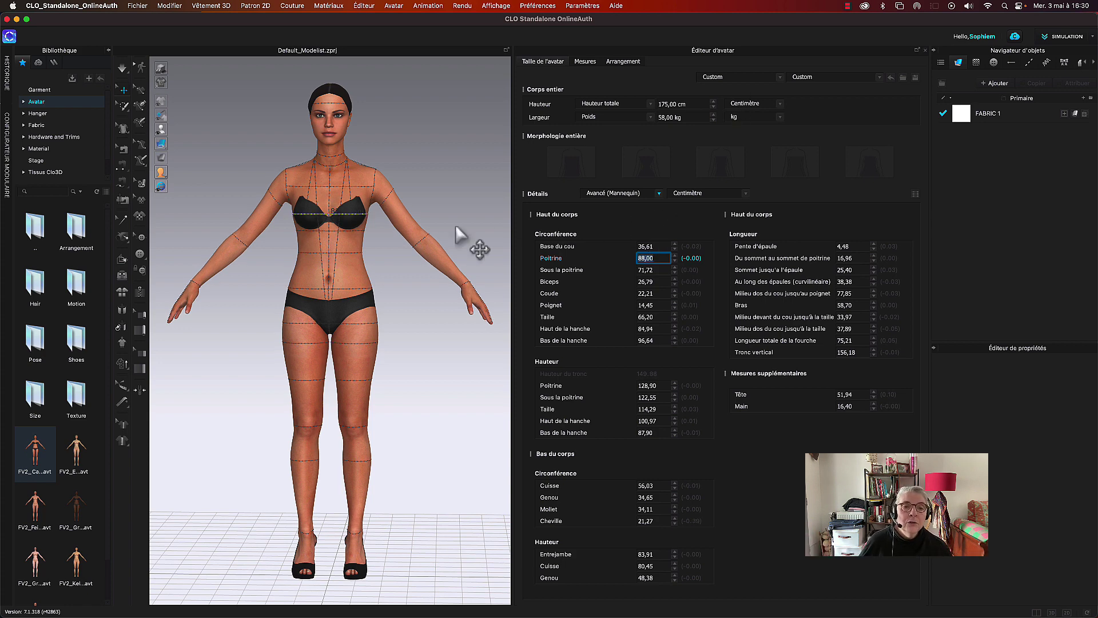
{"action": "right_click_drag", "start_coordinate": [452, 215], "coordinate": [398, 216]}
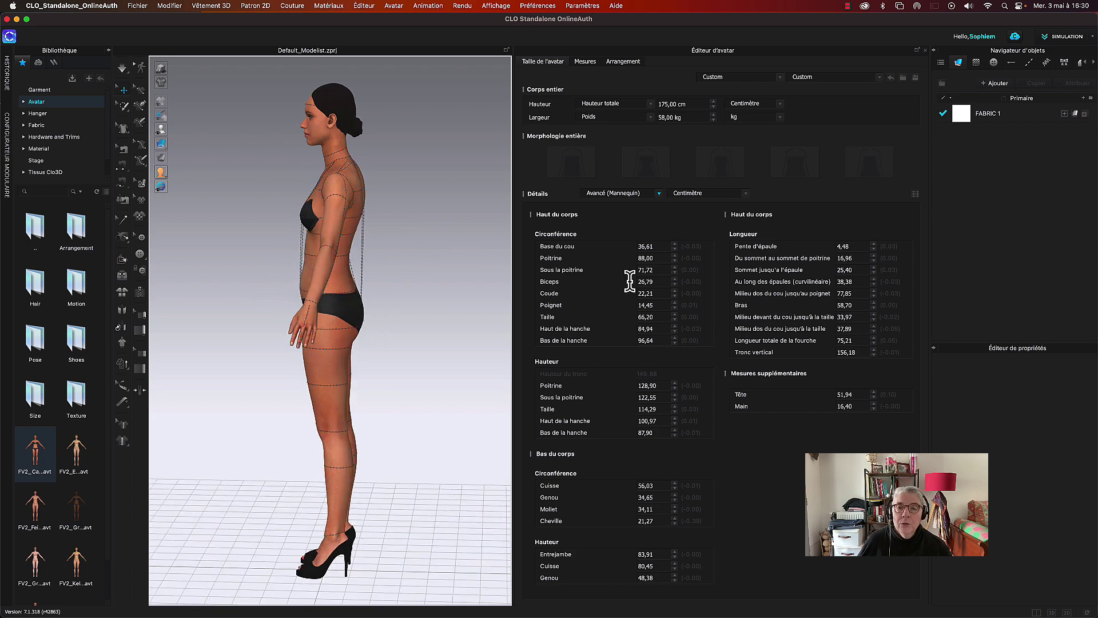
- Set the Base du cou circumference to 35 cm and check the avatar from the front
{"action": "left_click", "coordinate": [654, 245]}
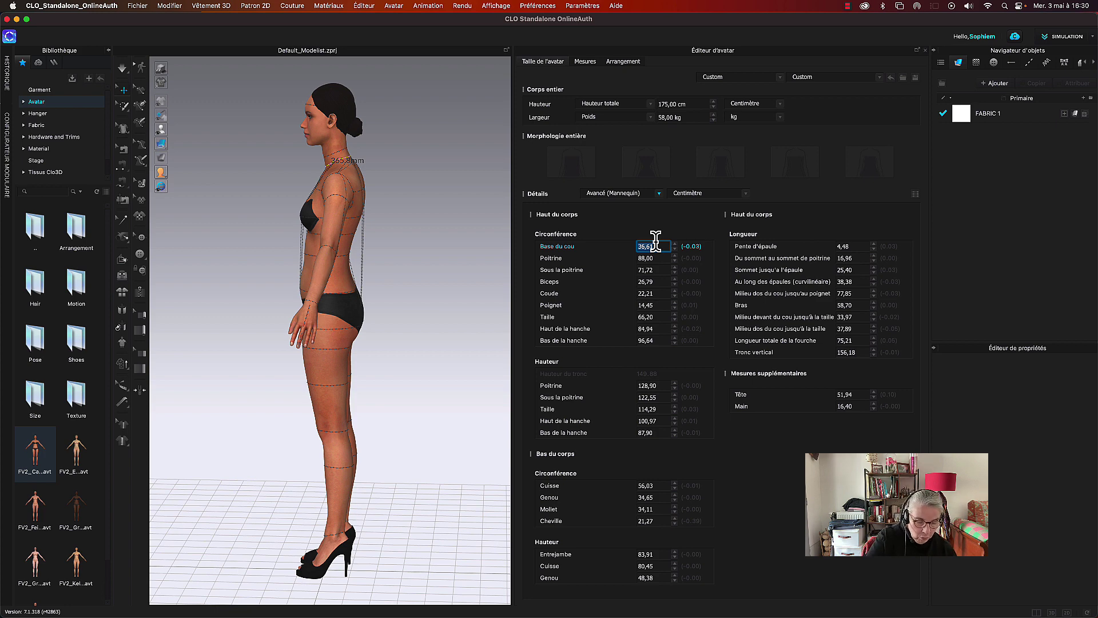
{"action": "type", "text": "35"}
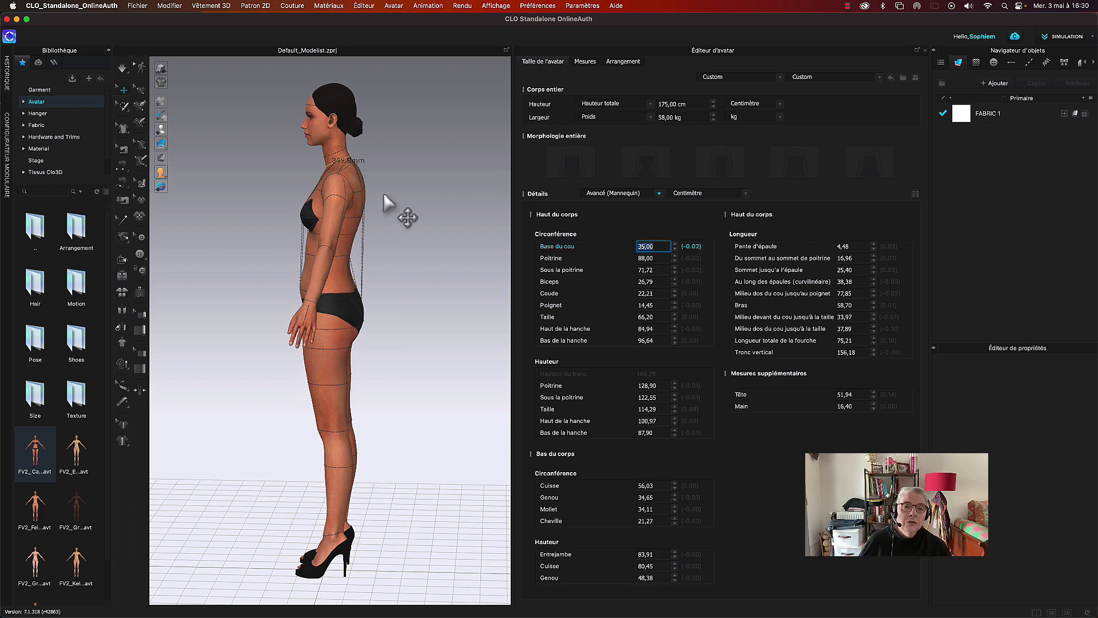
{"action": "right_click_drag", "start_coordinate": [386, 195], "coordinate": [444, 196]}
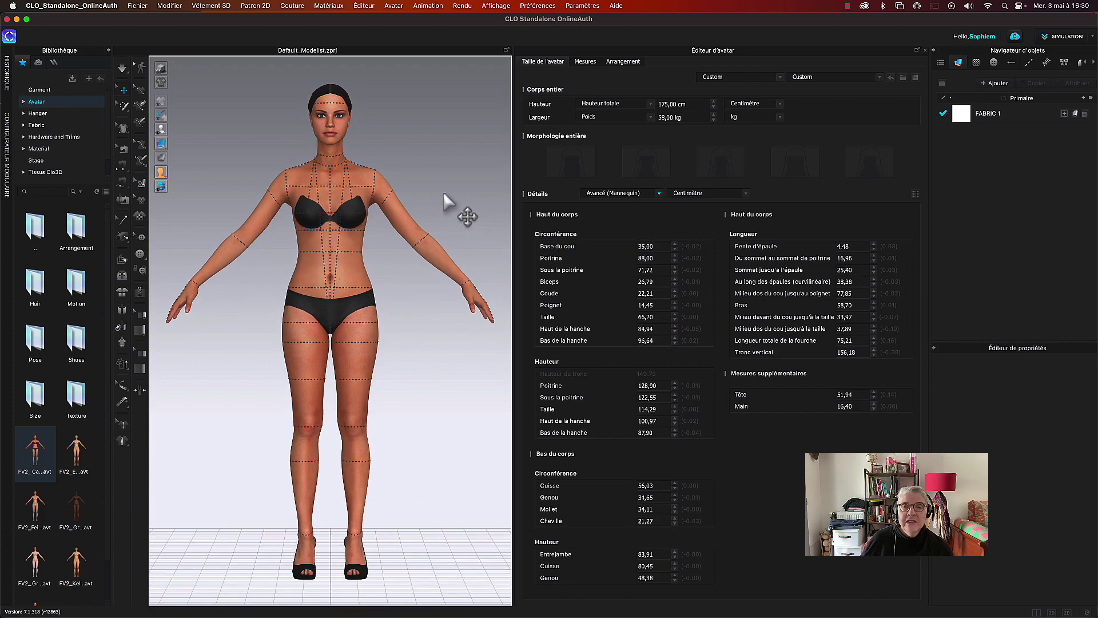
- Set the upper body's Sous la poitrine circumference to 72 cm
{"action": "left_click", "coordinate": [658, 269]}
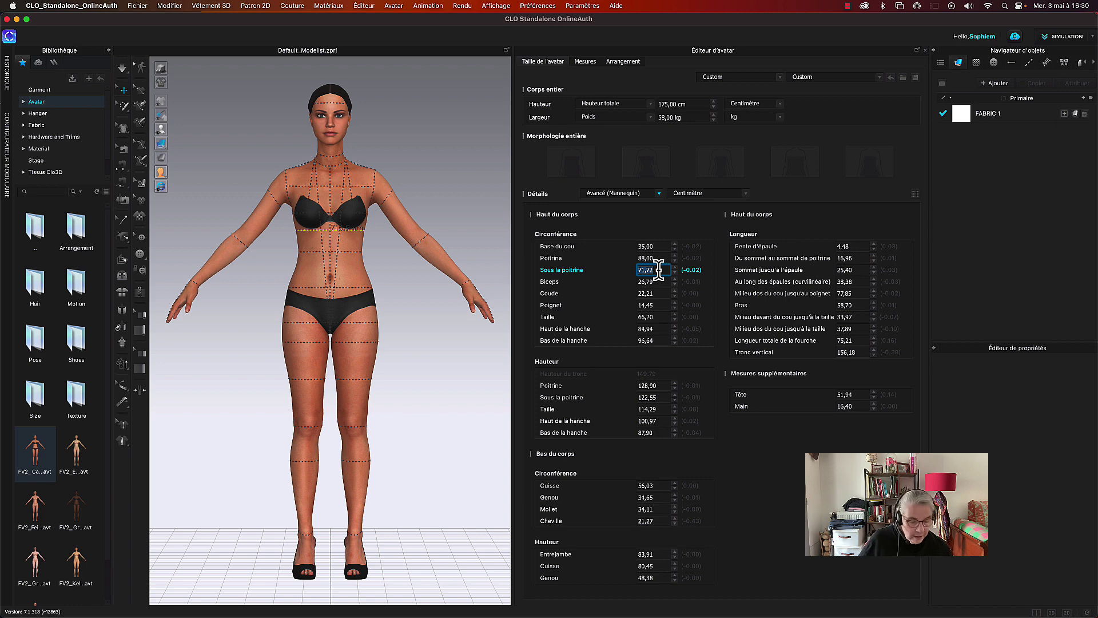
{"action": "type", "text": "72"}
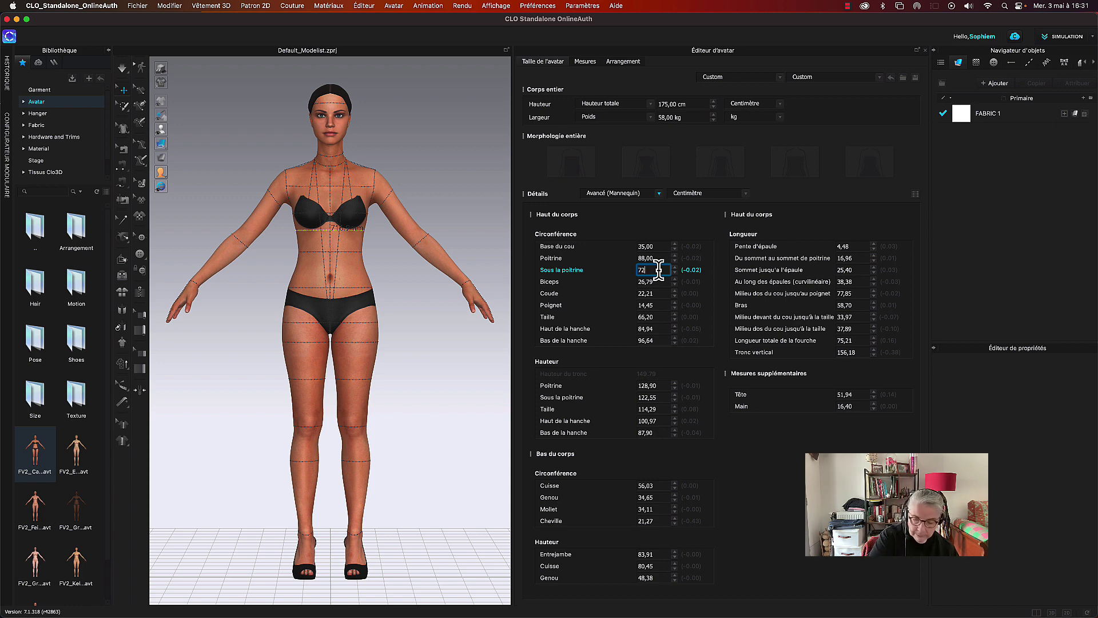
{"action": "key", "text": "BackSpace"}
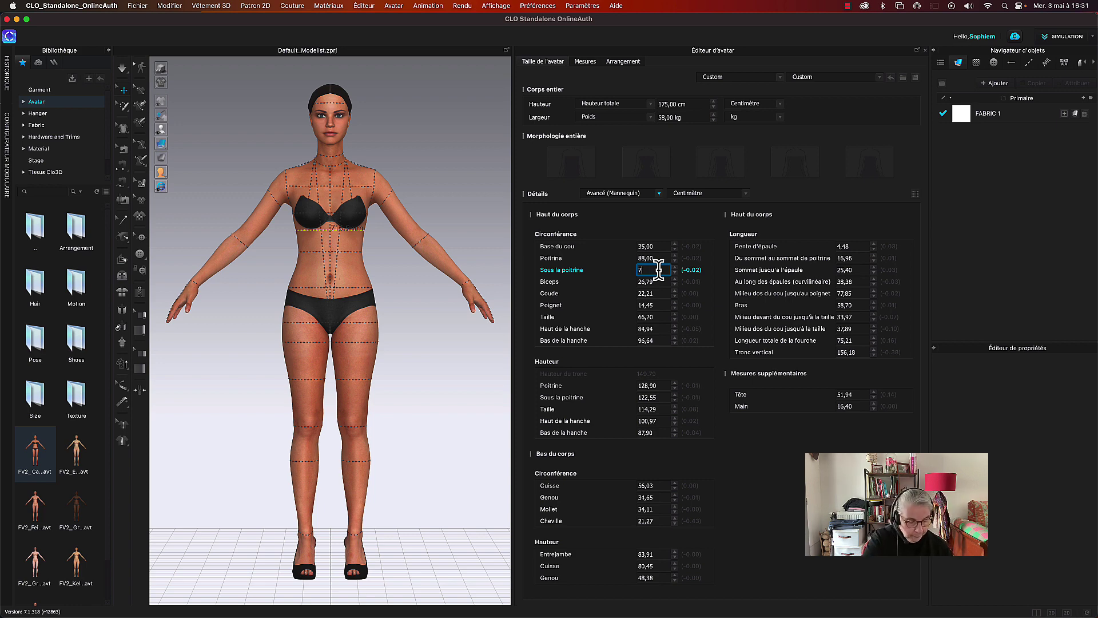
{"action": "type", "text": "2"}
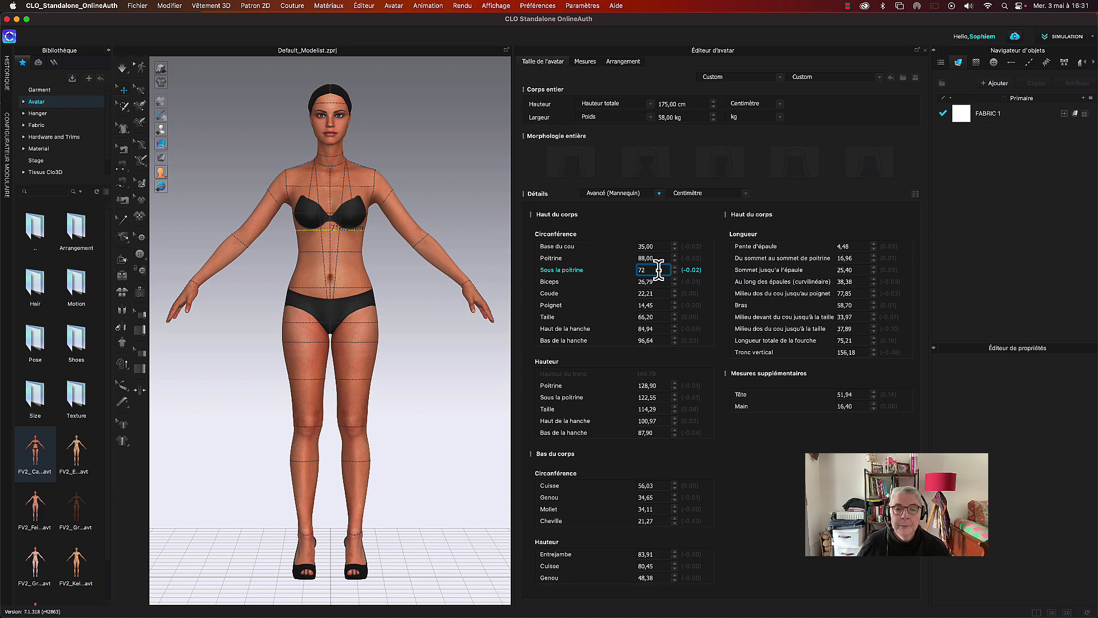
{"action": "key", "text": "Return"}
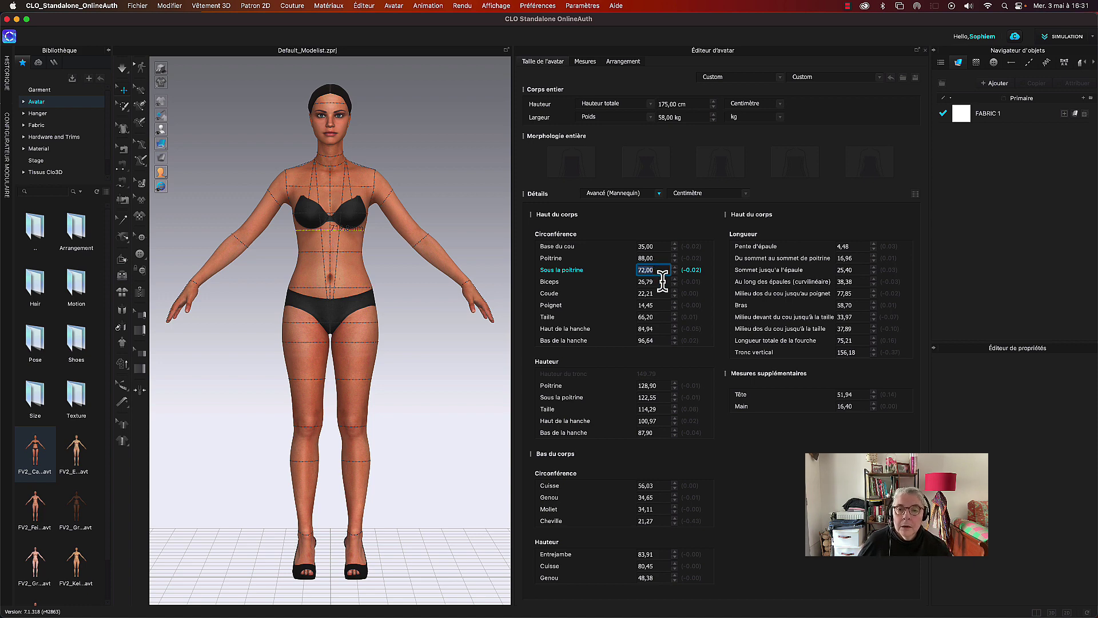
- Set the Biceps circumference to 25 cm and check the Coude and Poignet measurement lines on the avatar's arms
{"action": "left_click", "coordinate": [661, 280]}
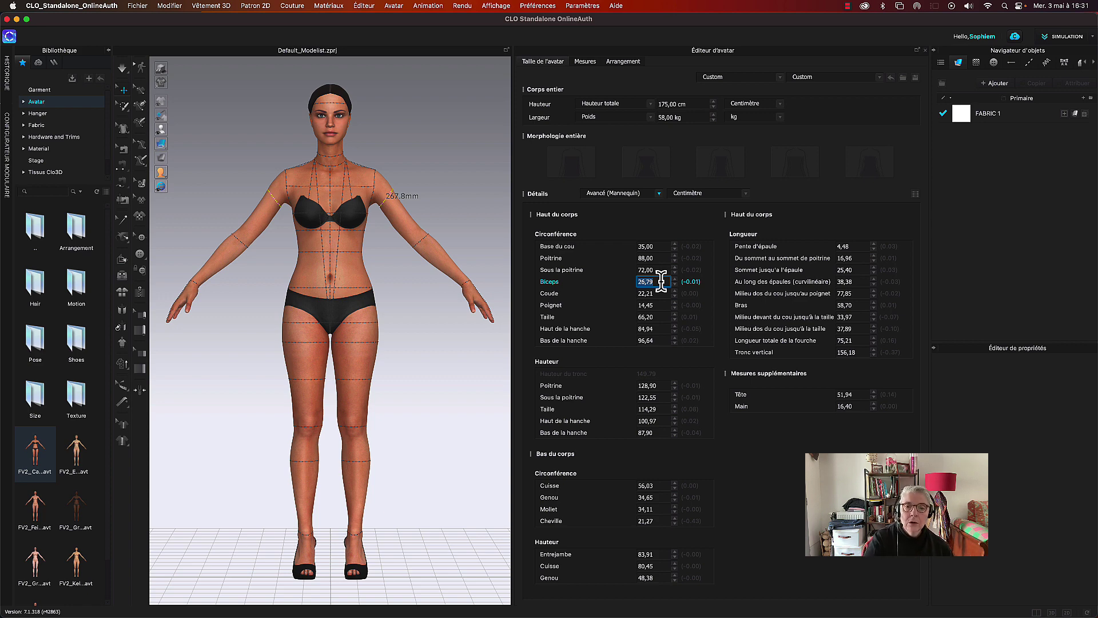
{"action": "type", "text": "25"}
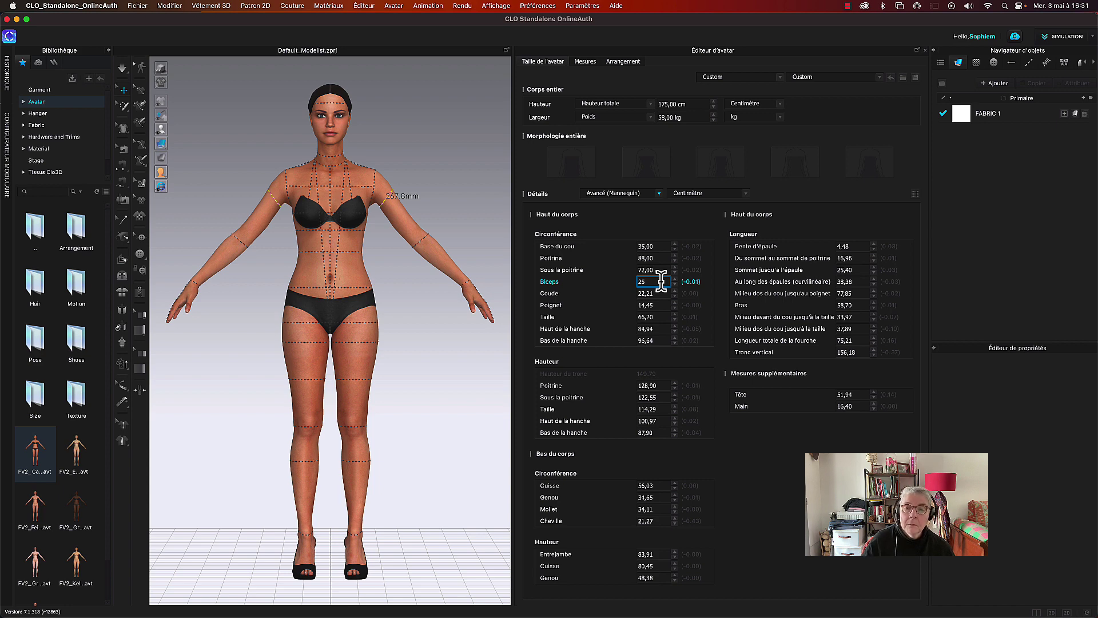
{"action": "key", "text": "Return"}
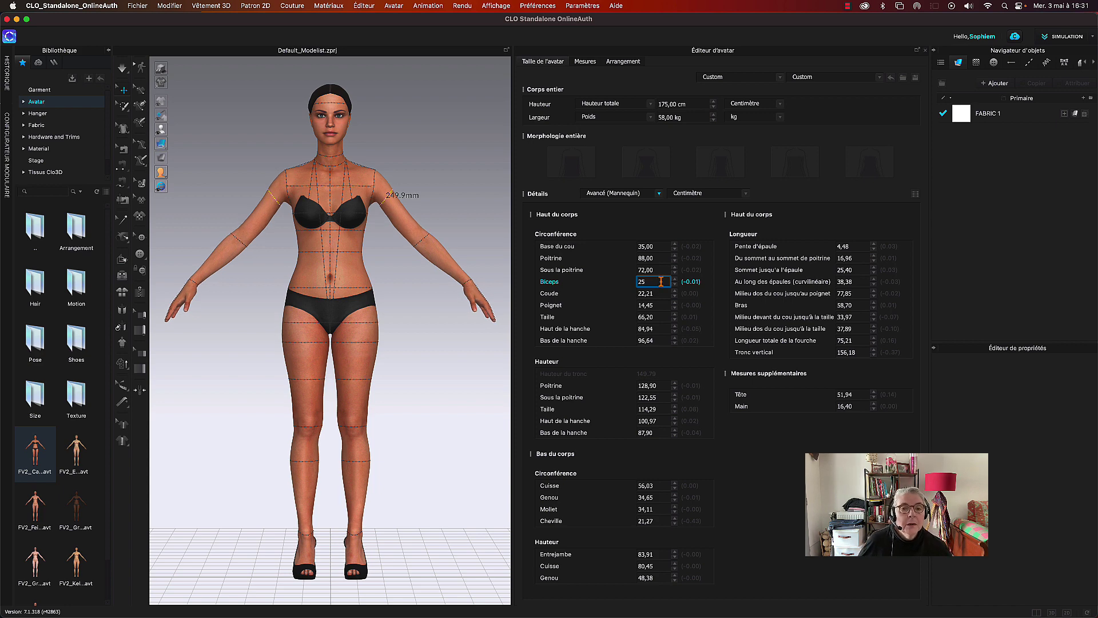
{"action": "key", "text": "Tab"}
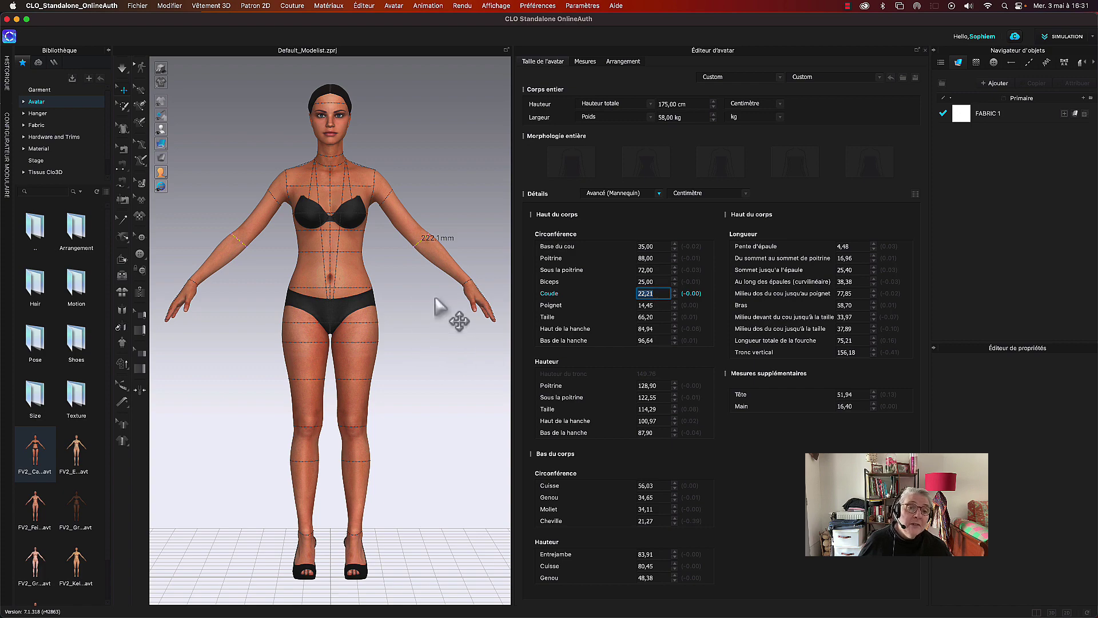
{"action": "mouse_move", "coordinate": [449, 311]}
{"action": "right_mouse_down"}
{"action": "mouse_move", "coordinate": [389, 312]}
{"action": "mouse_move", "coordinate": [443, 311]}
{"action": "right_mouse_up"}
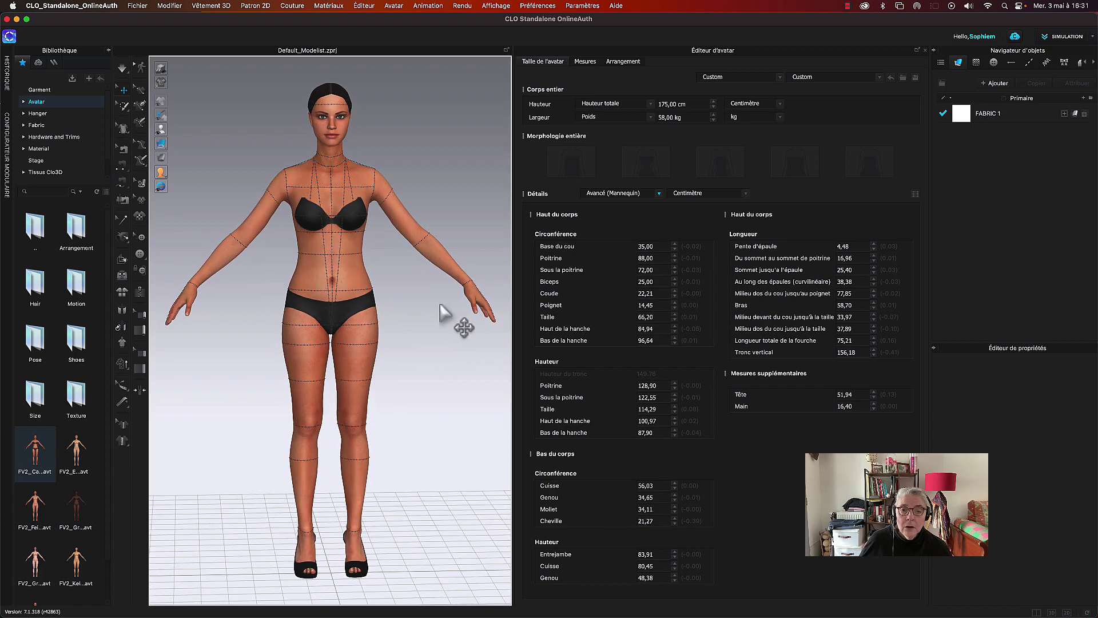
{"action": "left_click", "coordinate": [651, 305]}
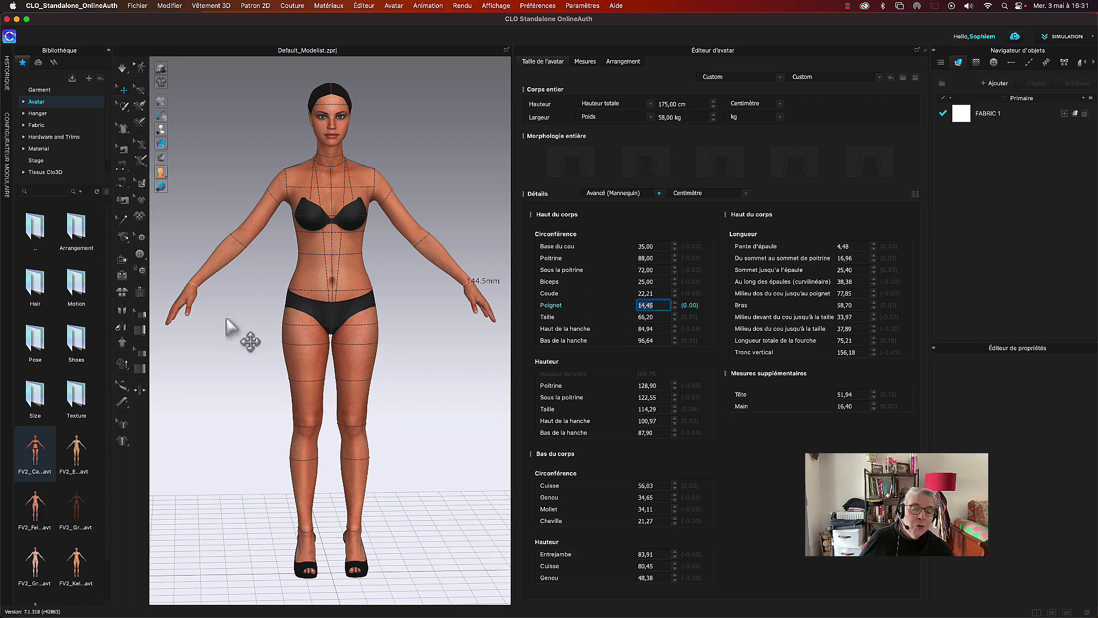
{"action": "mouse_move", "coordinate": [240, 327]}
{"action": "right_mouse_down"}
{"action": "mouse_move", "coordinate": [276, 326]}
{"action": "mouse_move", "coordinate": [228, 327]}
{"action": "mouse_move", "coordinate": [225, 315]}
{"action": "right_mouse_up"}
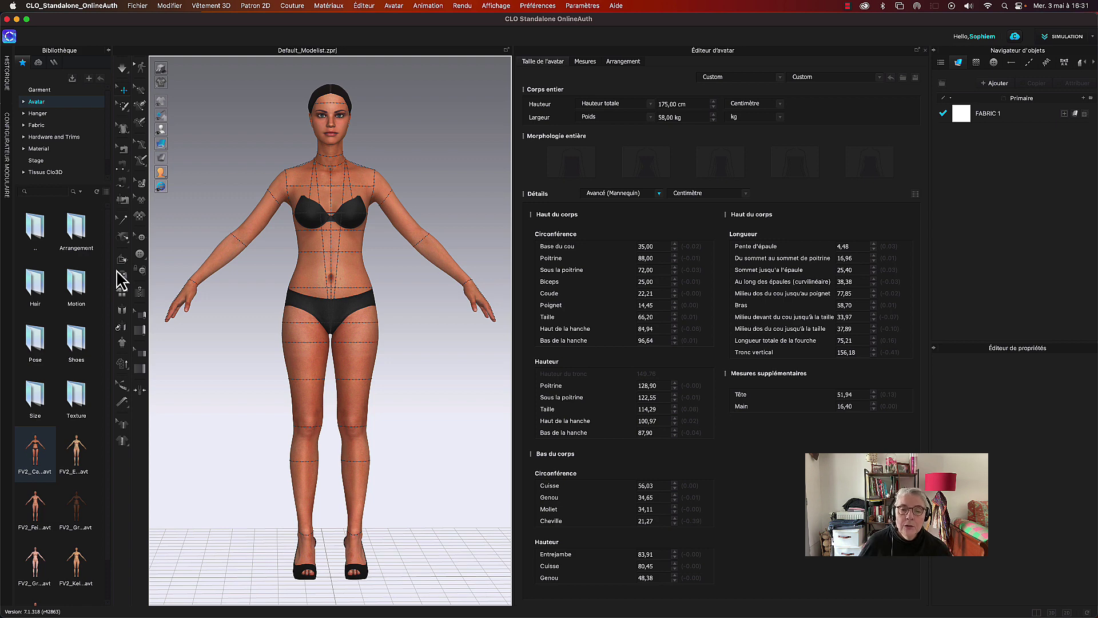
- Set the upper body's Taille circumference to 68 cm
{"action": "left_click", "coordinate": [658, 317]}
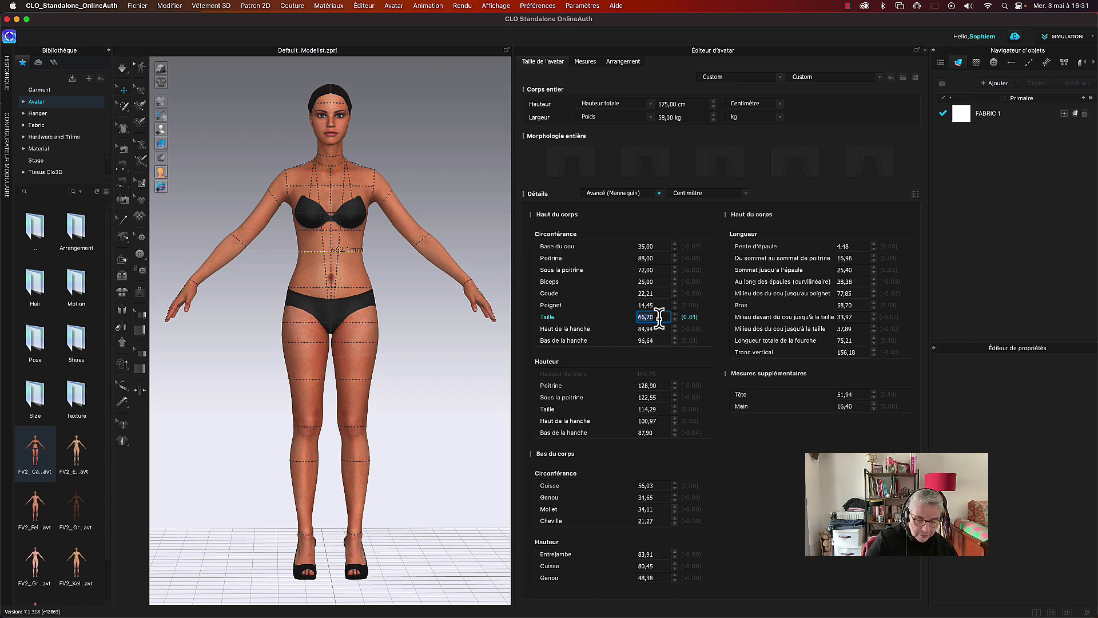
{"action": "type", "text": "68"}
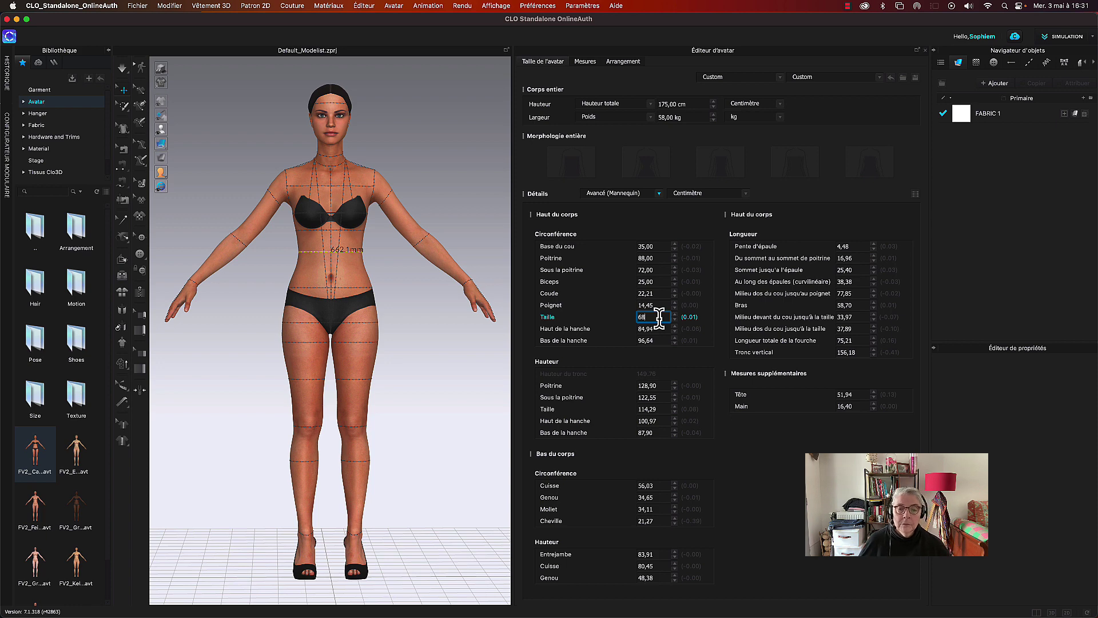
{"action": "key", "text": "Return"}
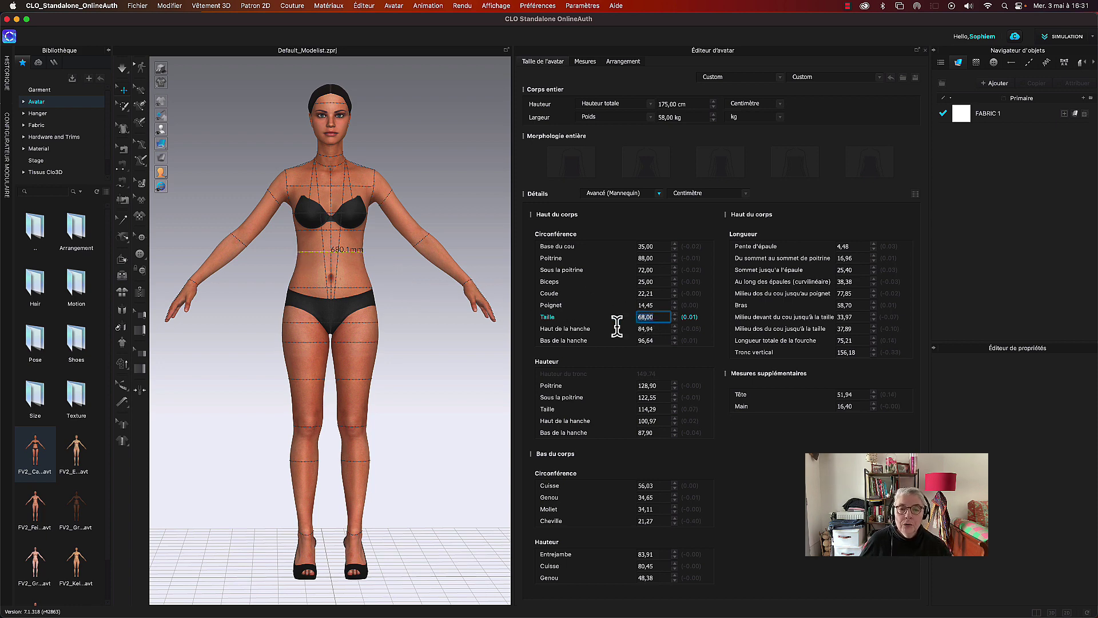
- Set the upper body's Bas de la hanche circumference to 94 cm
{"action": "left_click", "coordinate": [661, 327]}
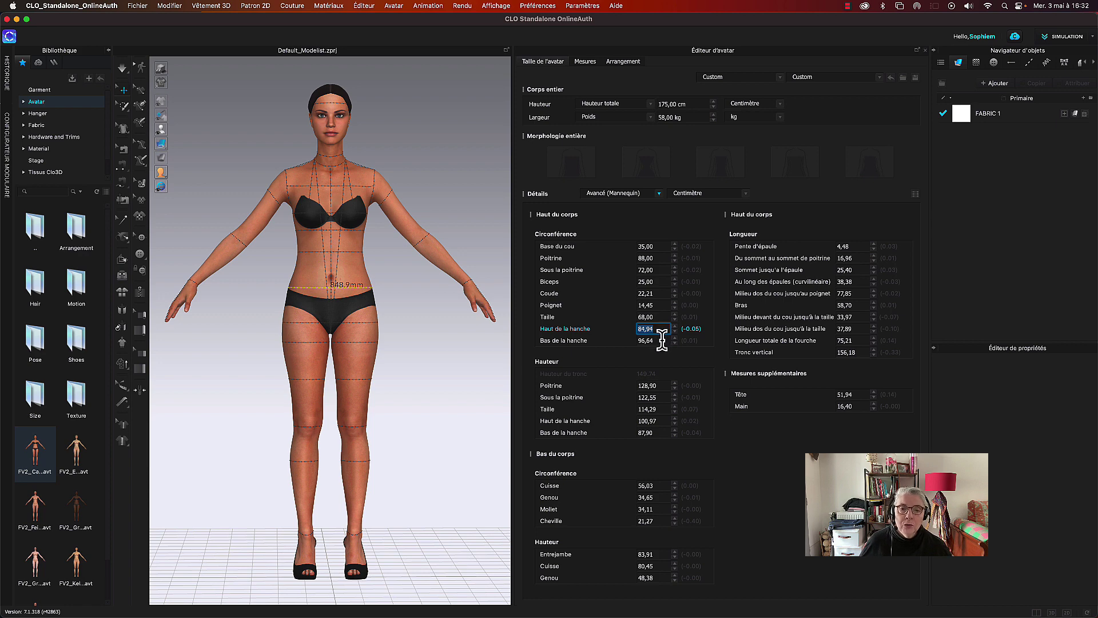
{"action": "left_click", "coordinate": [662, 340]}
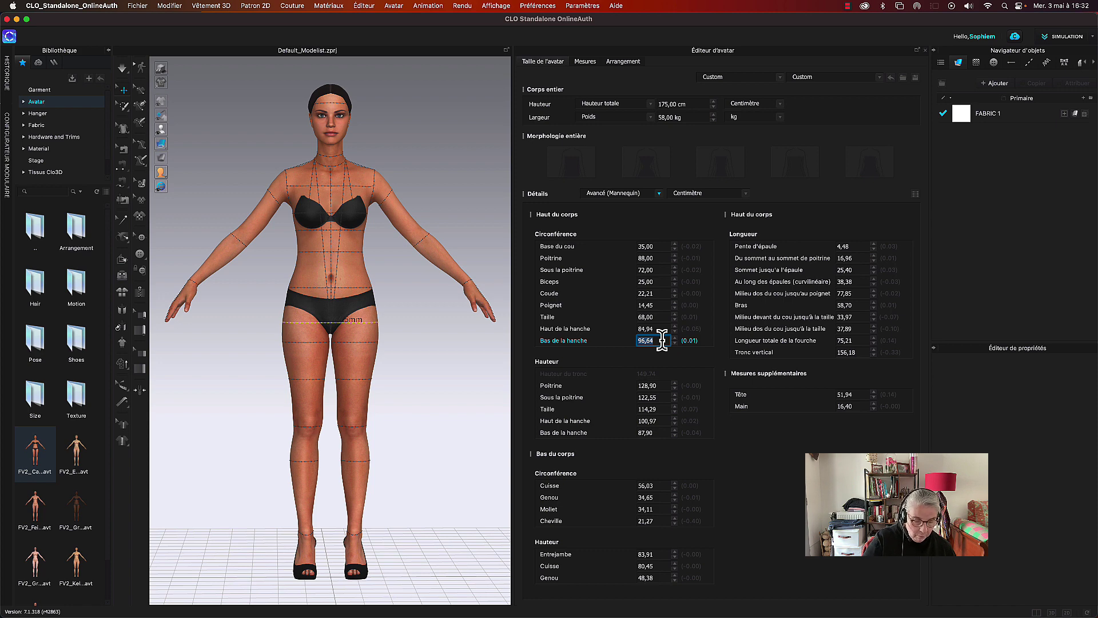
{"action": "type", "text": "5"}
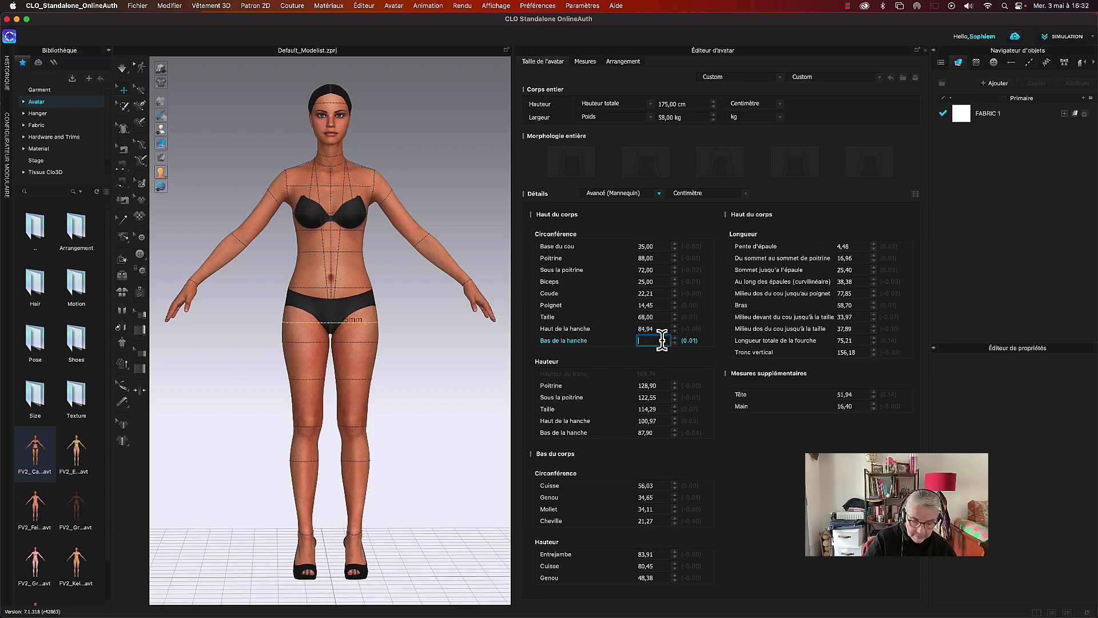
{"action": "type", "text": "95"}
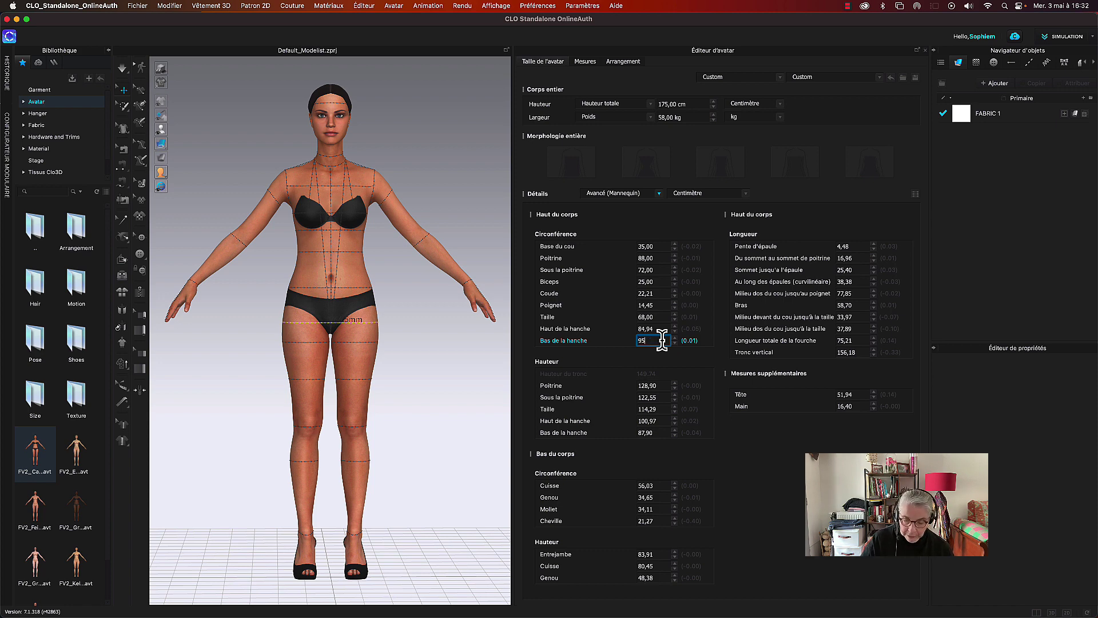
{"action": "key", "text": "BackSpace"}
{"action": "type", "text": "4"}
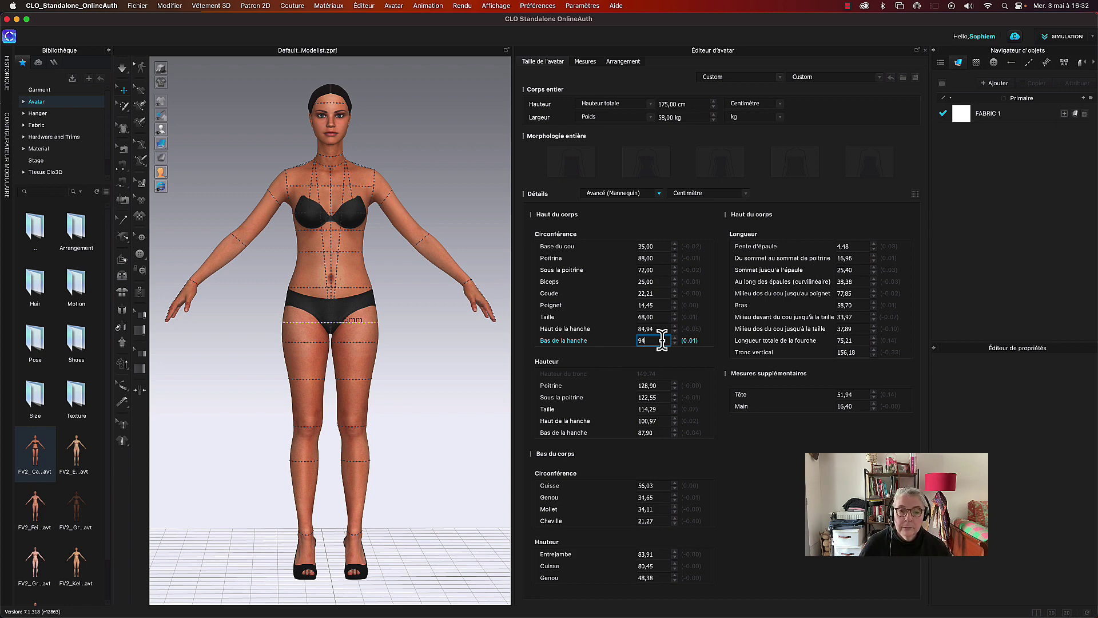
{"action": "key", "text": "Return"}
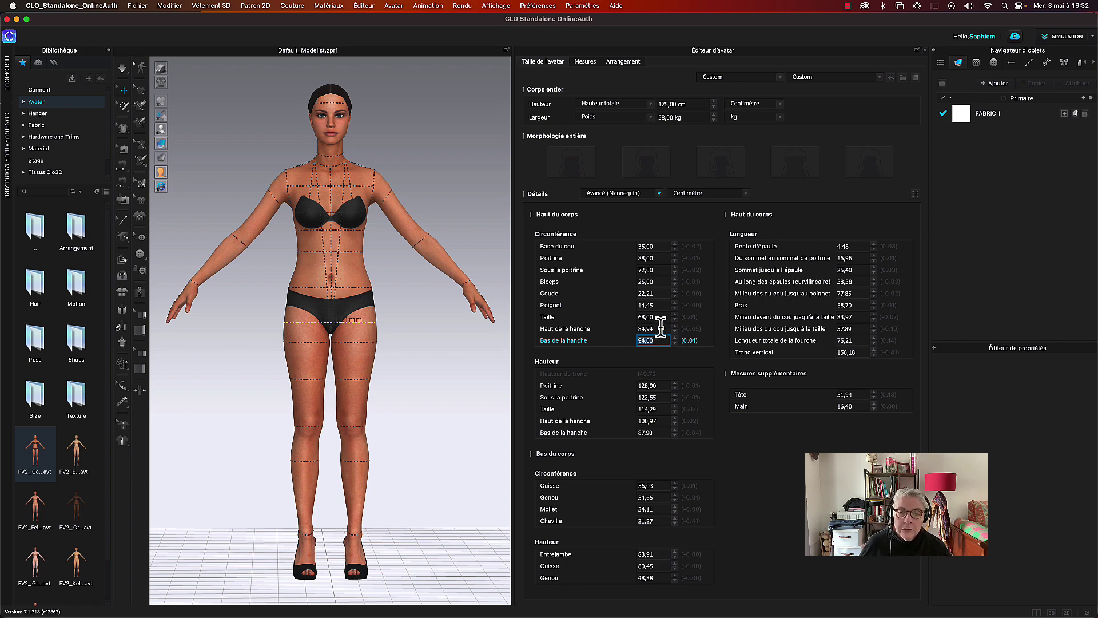
- Set the upper body's Haut de la hanche circumference to 83 cm
{"action": "left_click", "coordinate": [661, 328]}
{"action": "left_click", "coordinate": [661, 327]}
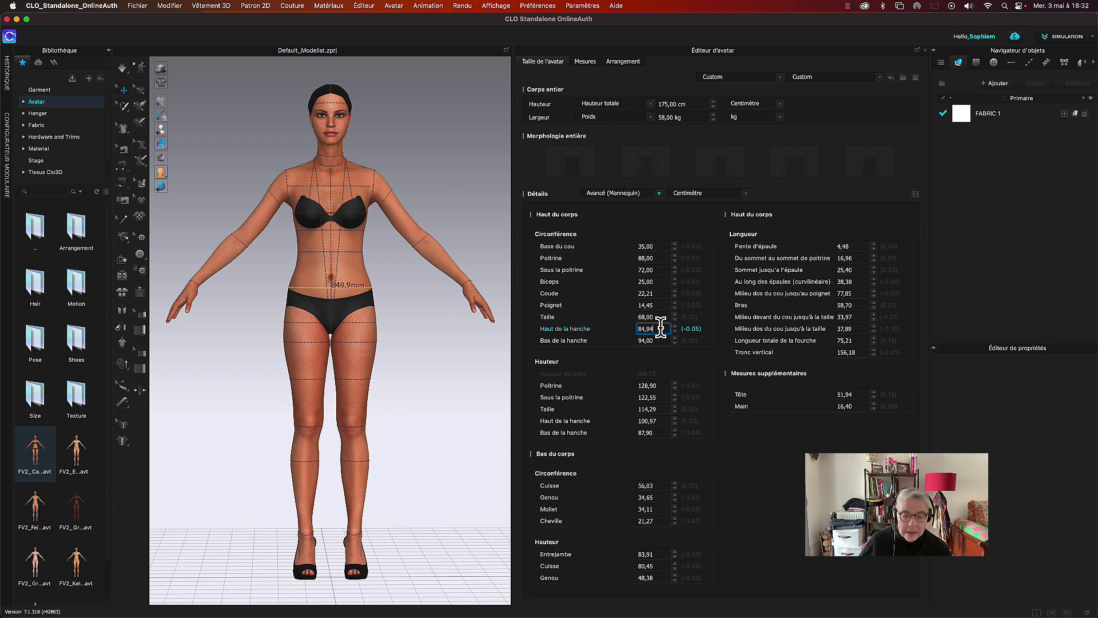
{"action": "key", "text": "BackSpace"}
{"action": "key", "text": "BackSpace"}
{"action": "key", "text": "BackSpace"}
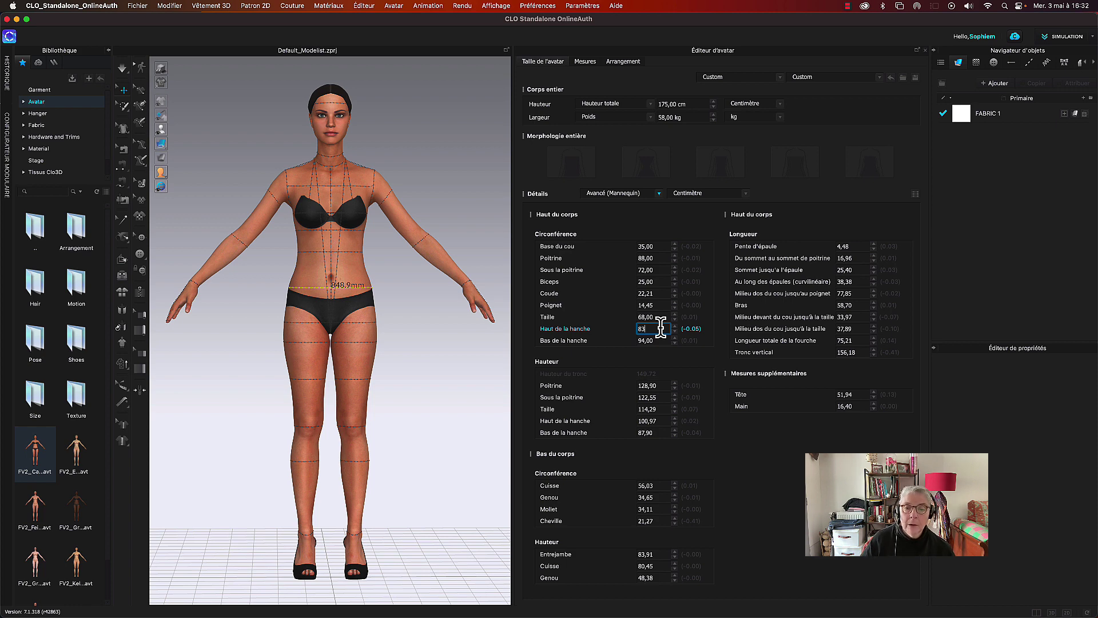
{"action": "type", "text": "3"}
{"action": "key", "text": "Return"}
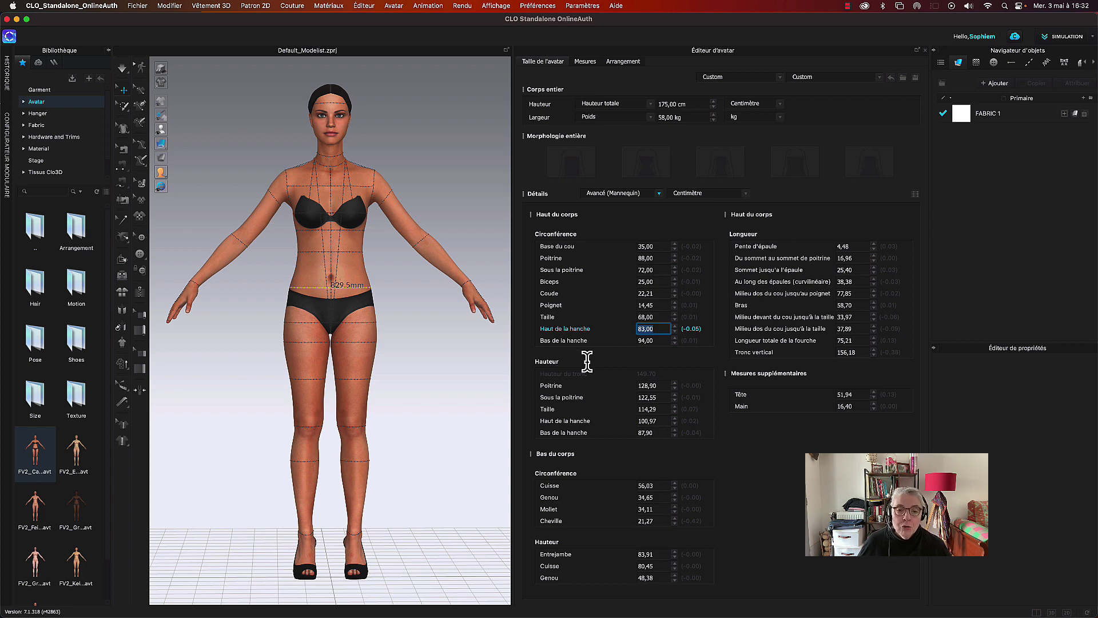
- Review the upper-body height lines from Poitrine to Haut de la hanche and set the Bas de la hanche height to 88 cm
{"action": "left_click", "coordinate": [664, 386]}
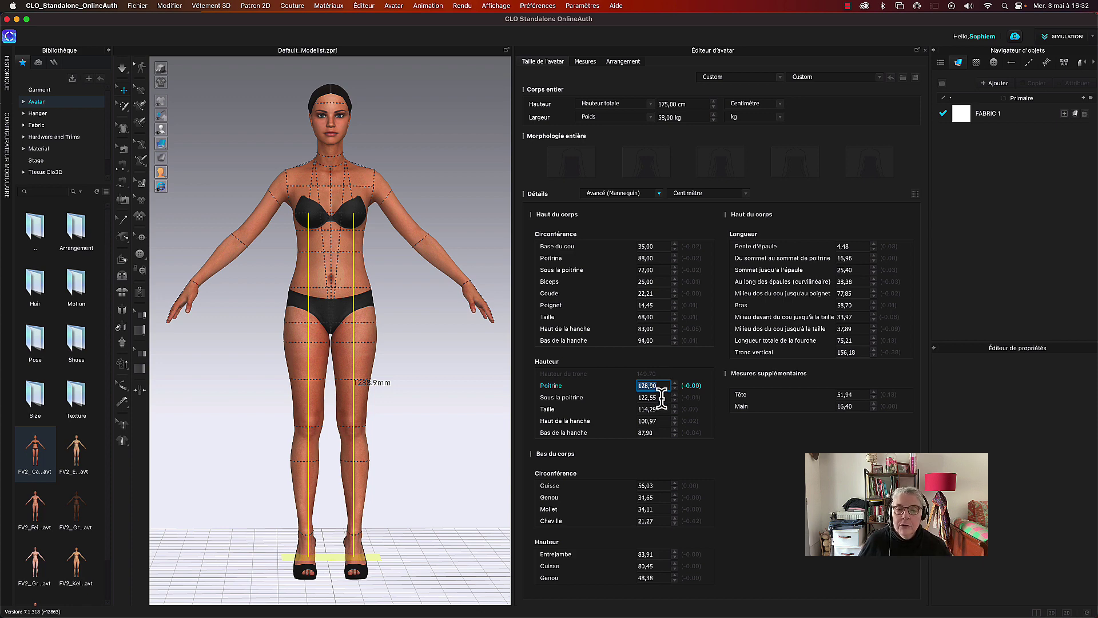
{"action": "left_click", "coordinate": [658, 398]}
{"action": "left_click", "coordinate": [662, 409]}
{"action": "left_click", "coordinate": [662, 421]}
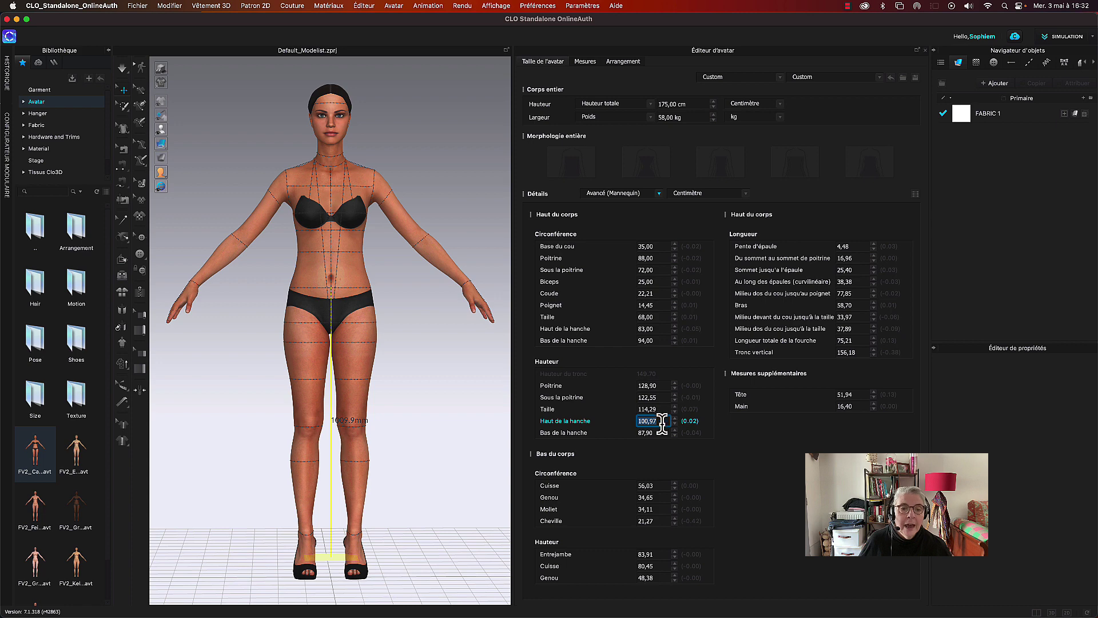
{"action": "left_click", "coordinate": [662, 432]}
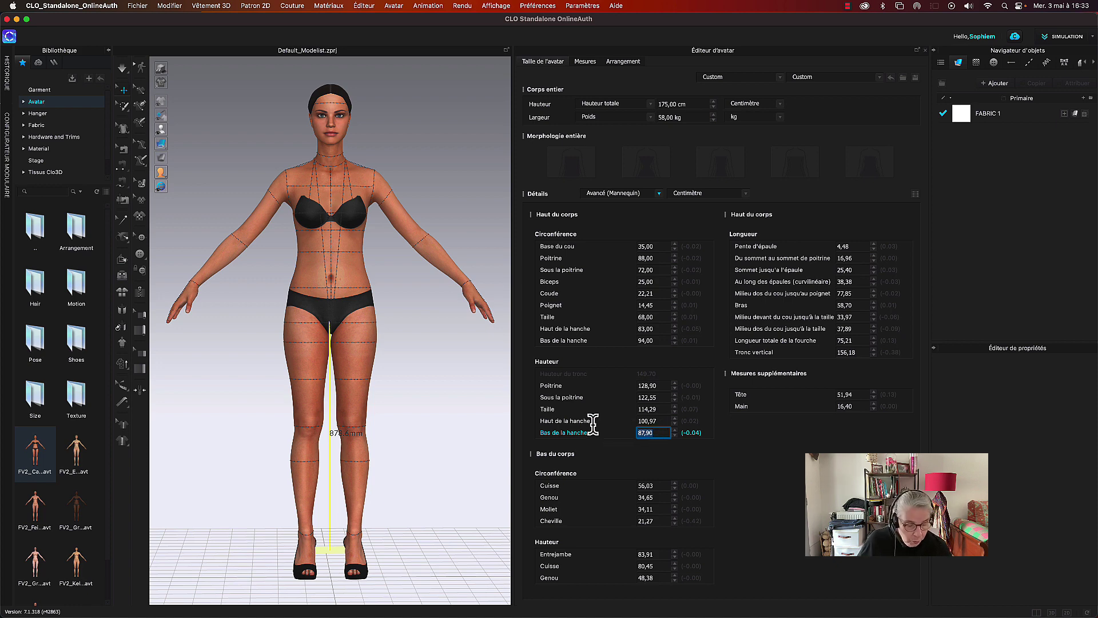
{"action": "type", "text": "8"}
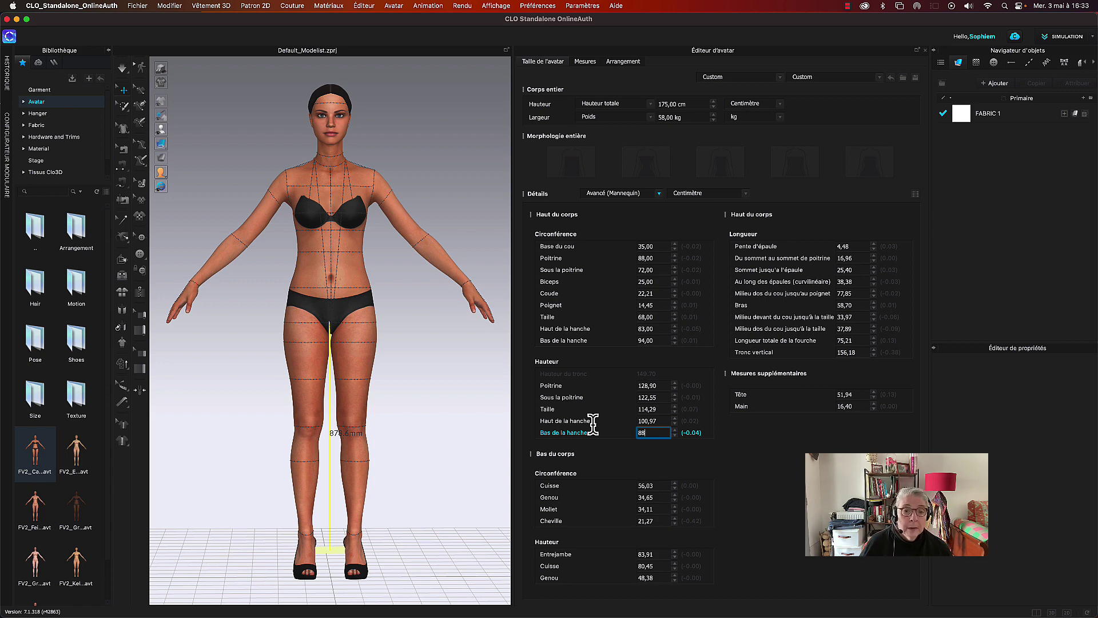
{"action": "type", "text": "8"}
{"action": "key", "text": "Return"}
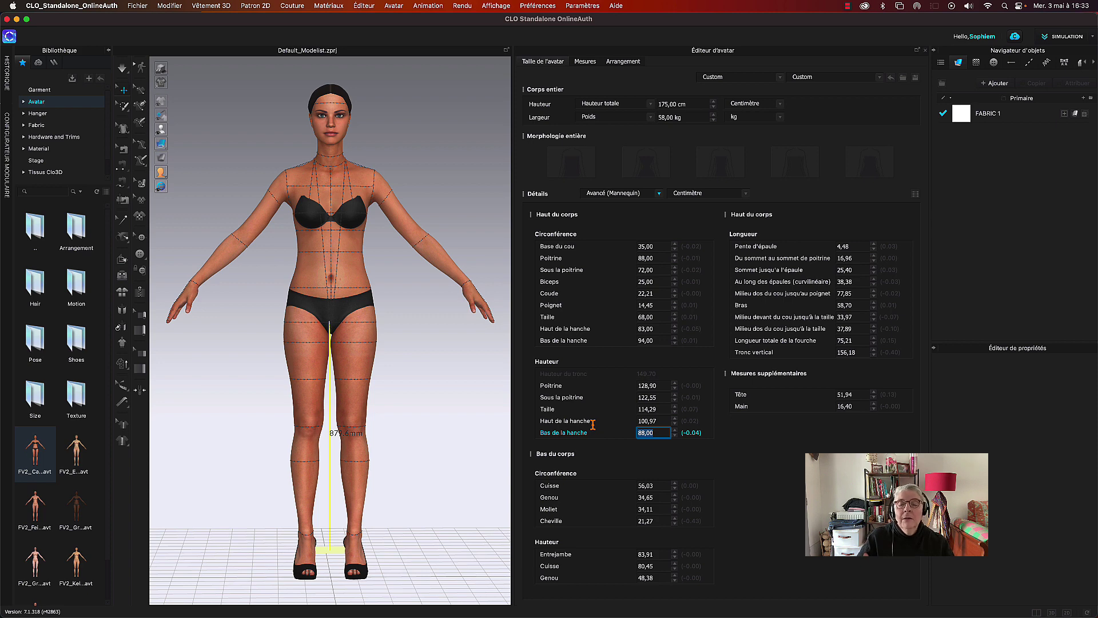
- Try a Taille height of 118 cm on the avatar's upper body
{"action": "left_click", "coordinate": [658, 409]}
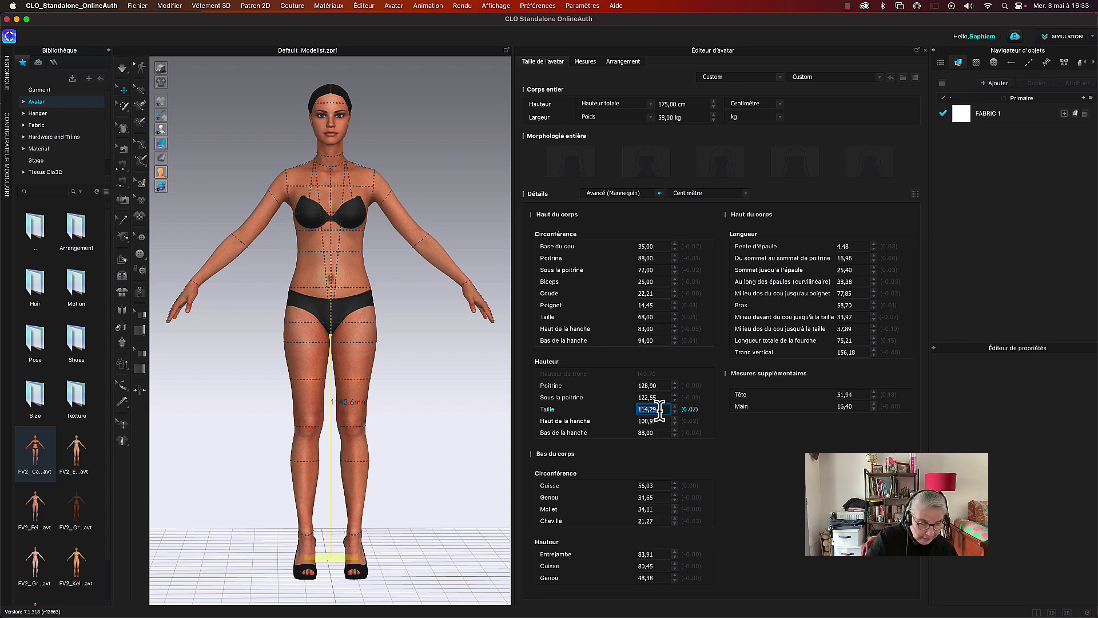
{"action": "type", "text": "1"}
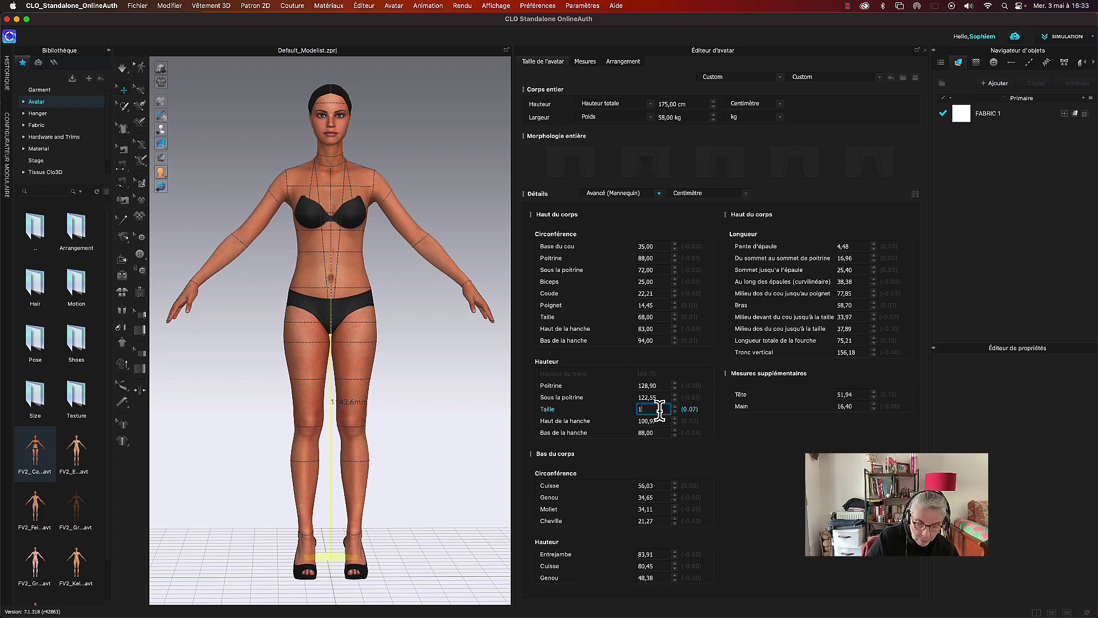
{"action": "type", "text": "18"}
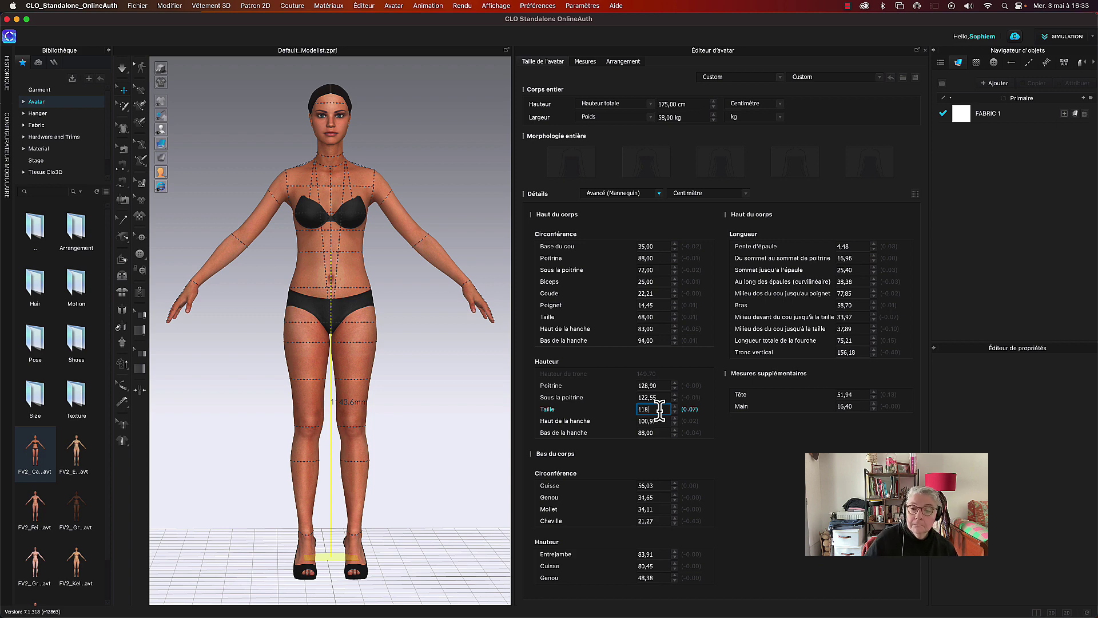
{"action": "key", "text": "Return"}
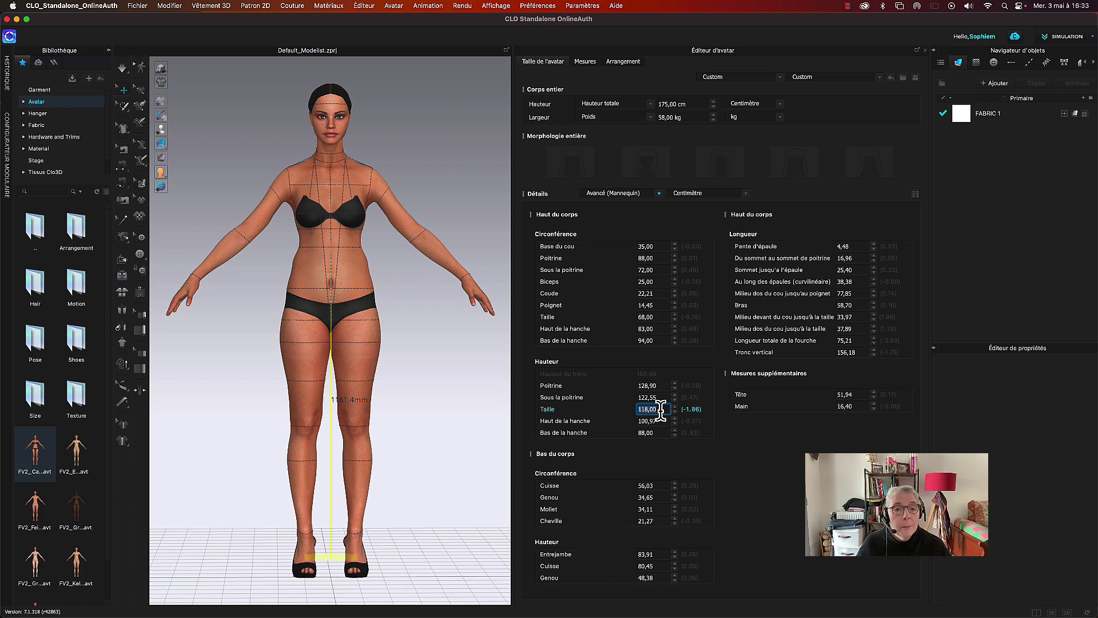
- Try a Taille height of 117 cm on the avatar's upper body
{"action": "left_click", "coordinate": [661, 410]}
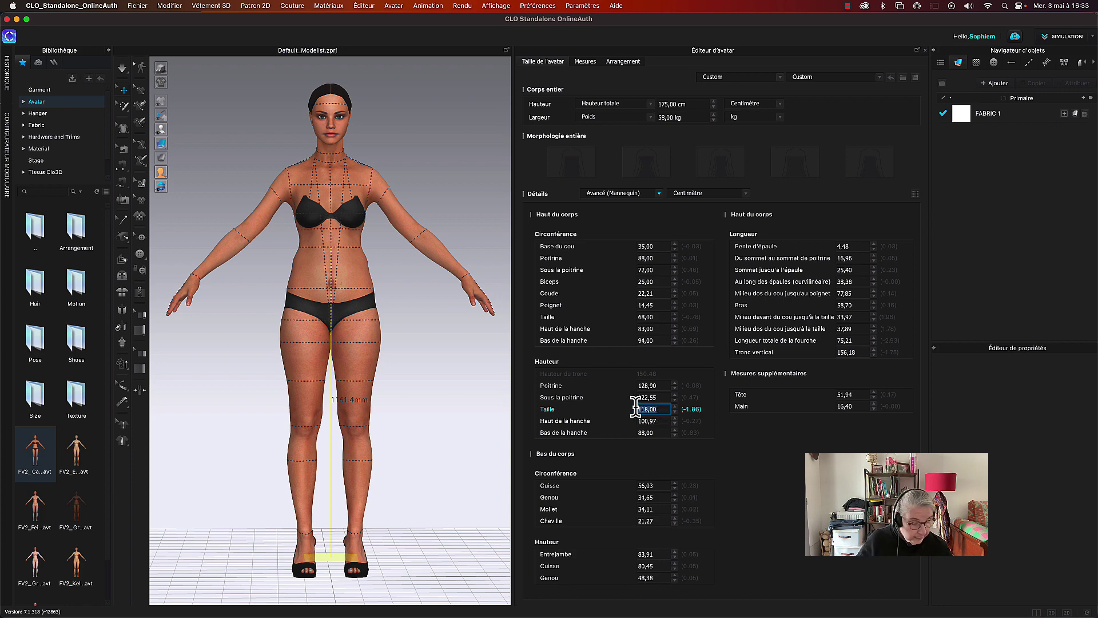
{"action": "key", "text": "BackSpace"}
{"action": "key", "text": "BackSpace"}
{"action": "key", "text": "BackSpace"}
{"action": "key", "text": "BackSpace"}
{"action": "key", "text": "BackSpace"}
{"action": "key", "text": "BackSpace"}
{"action": "type", "text": "1"}
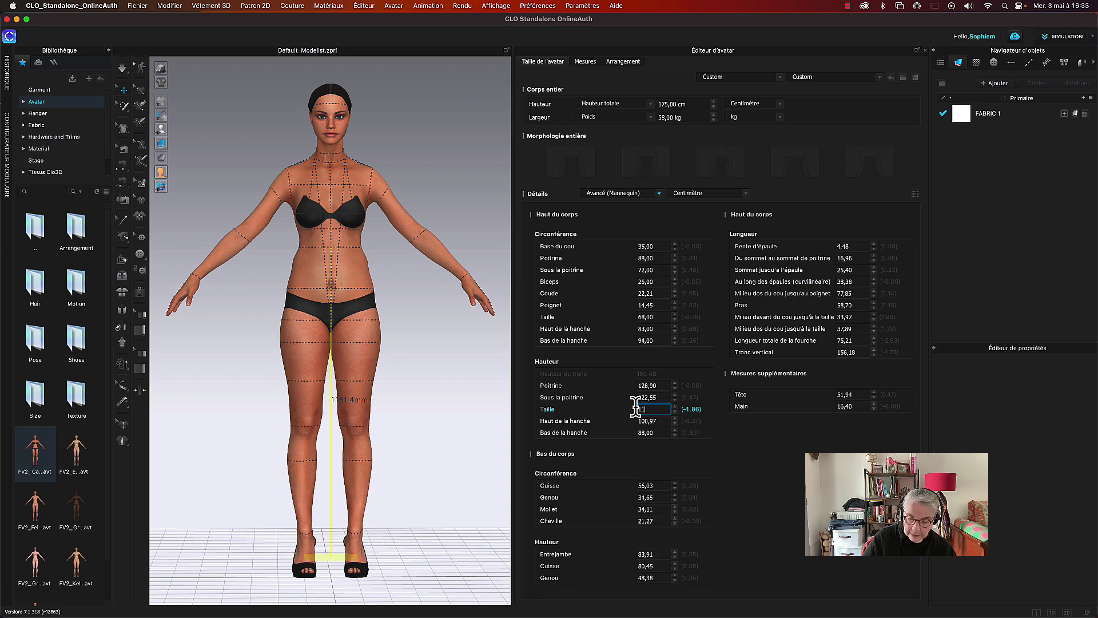
{"action": "key", "text": "Return"}
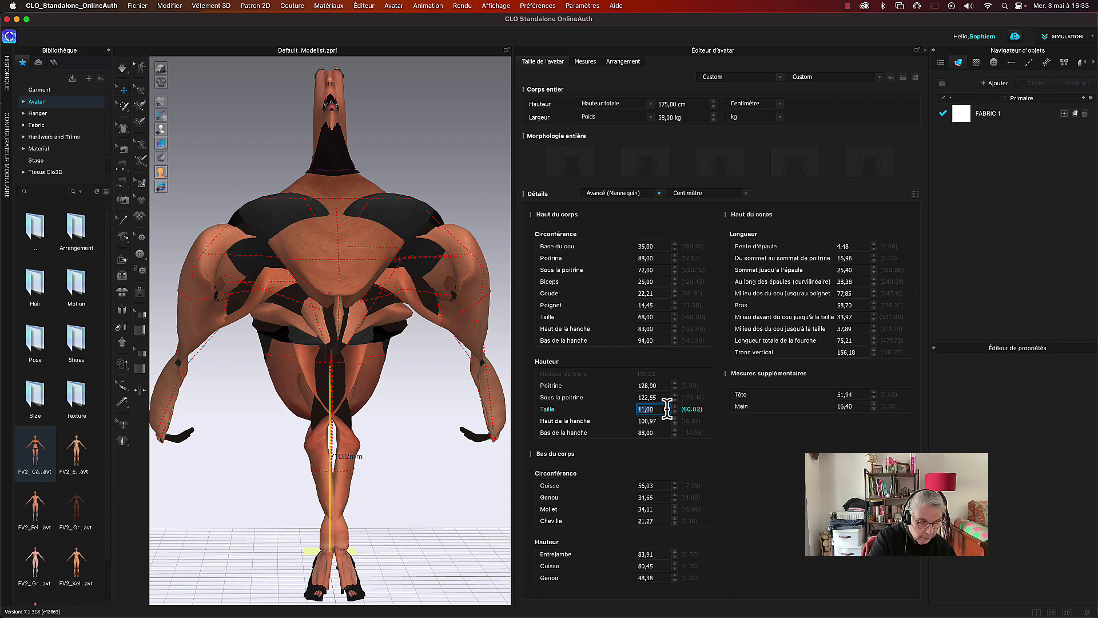
{"action": "type", "text": "117"}
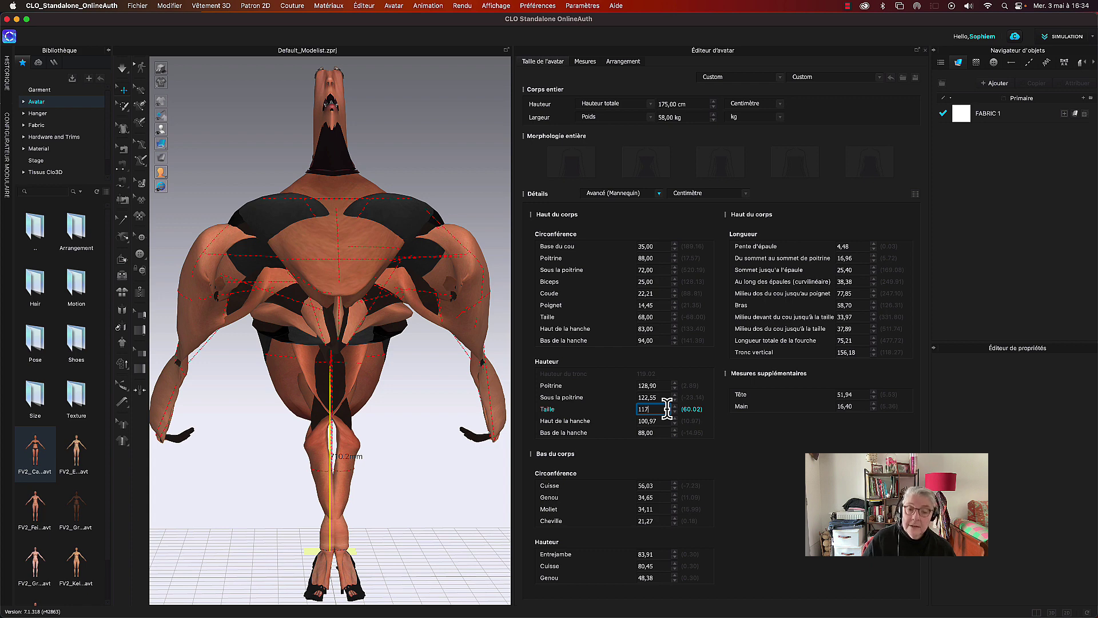
{"action": "key", "text": "Return"}
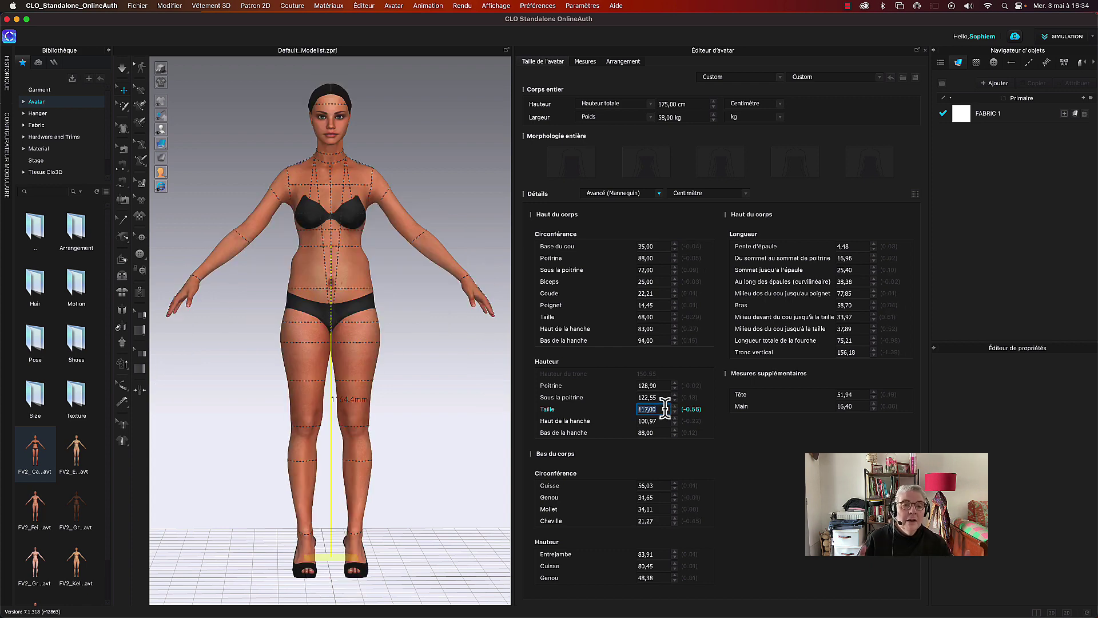
- Lower the upper body's Taille height in 1 cm increments to 112 cm
{"action": "left_click", "coordinate": [665, 409]}
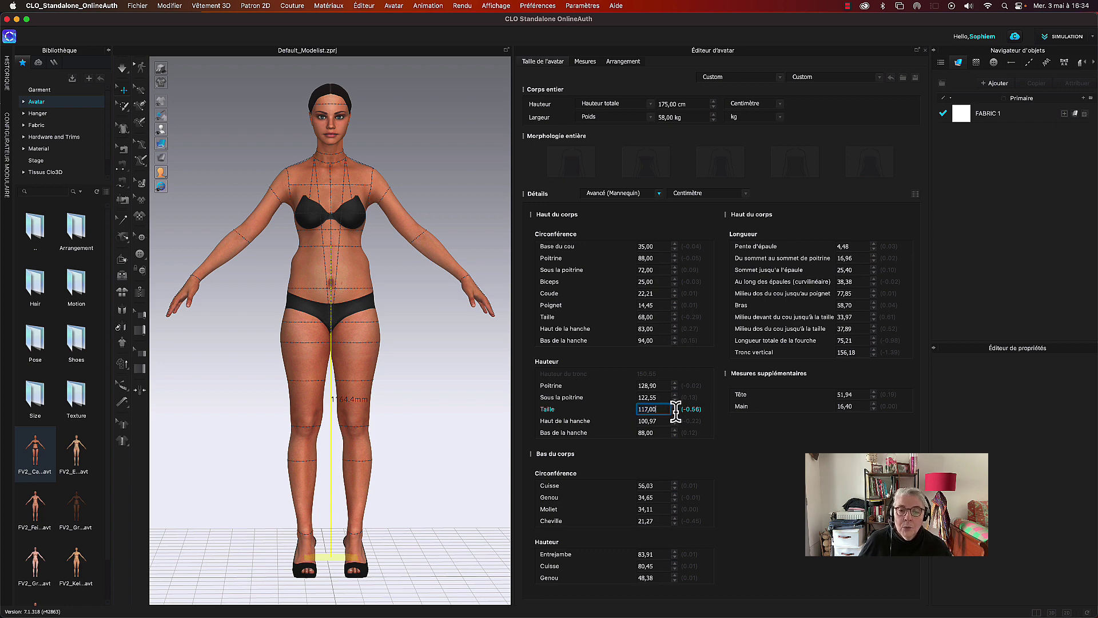
{"action": "left_click", "coordinate": [675, 411]}
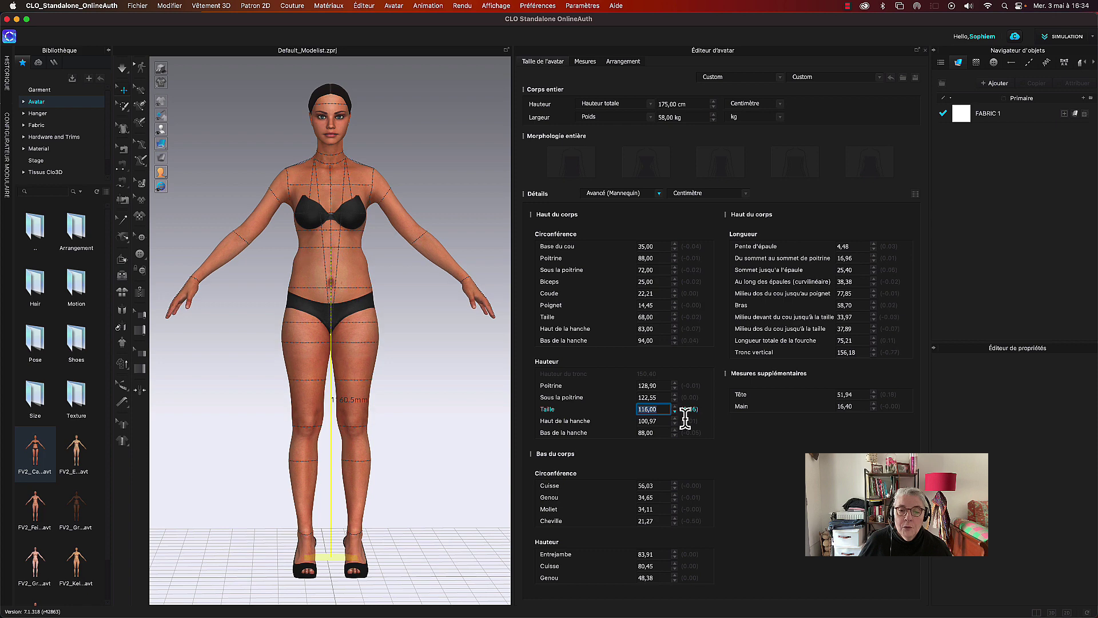
{"action": "key", "text": "Down"}
{"action": "key", "text": "Down"}
{"action": "key", "text": "Down"}
{"action": "key", "text": "Down"}
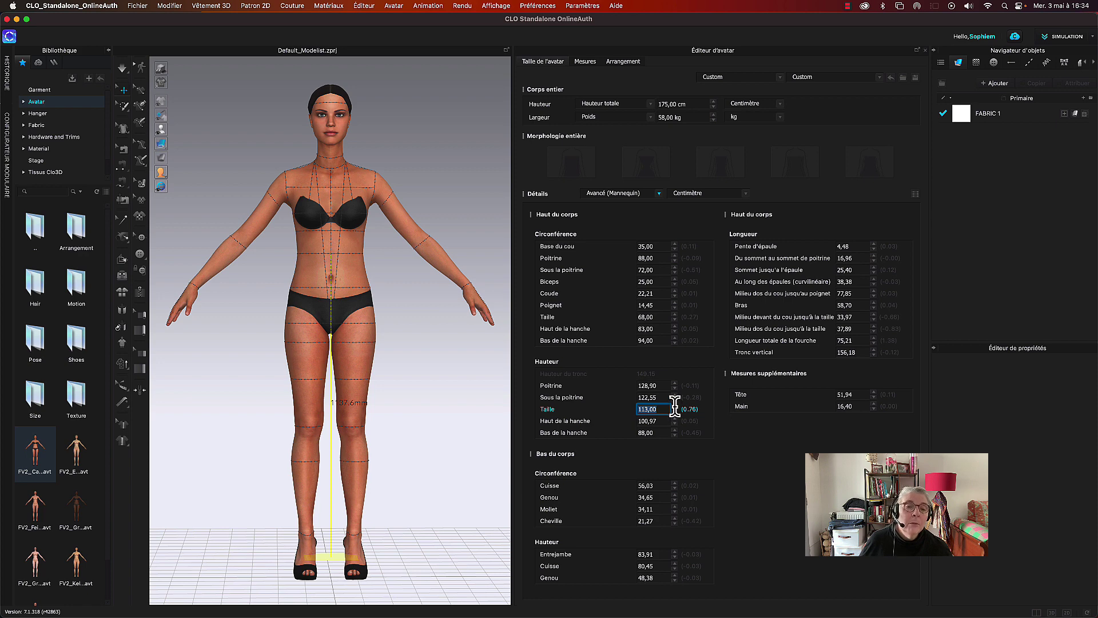
{"action": "key", "text": "Up"}
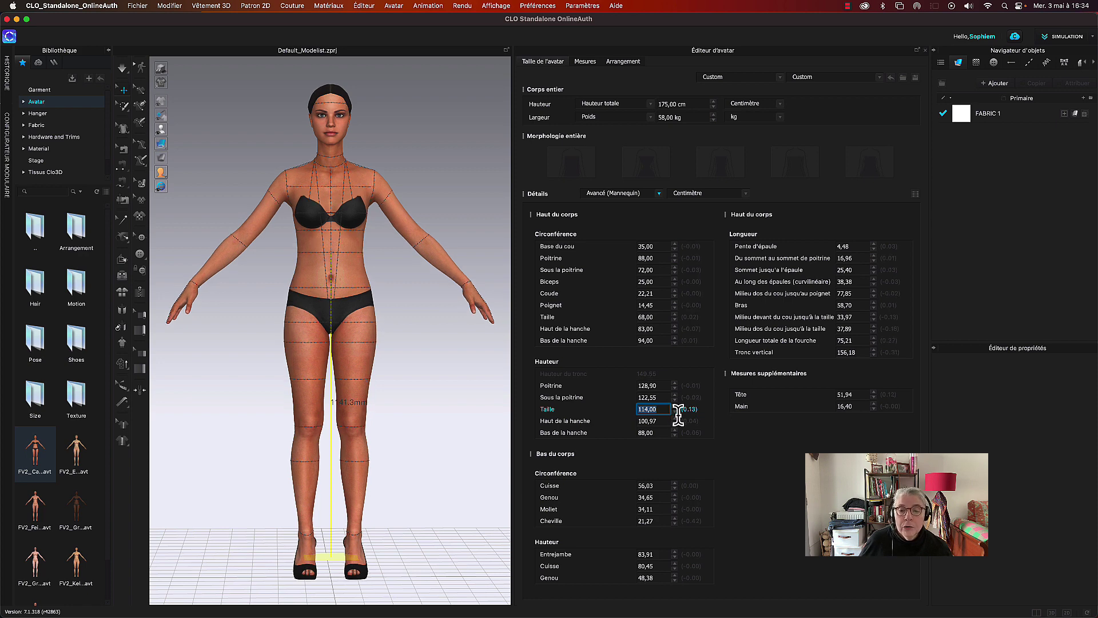
{"action": "key", "text": "Down"}
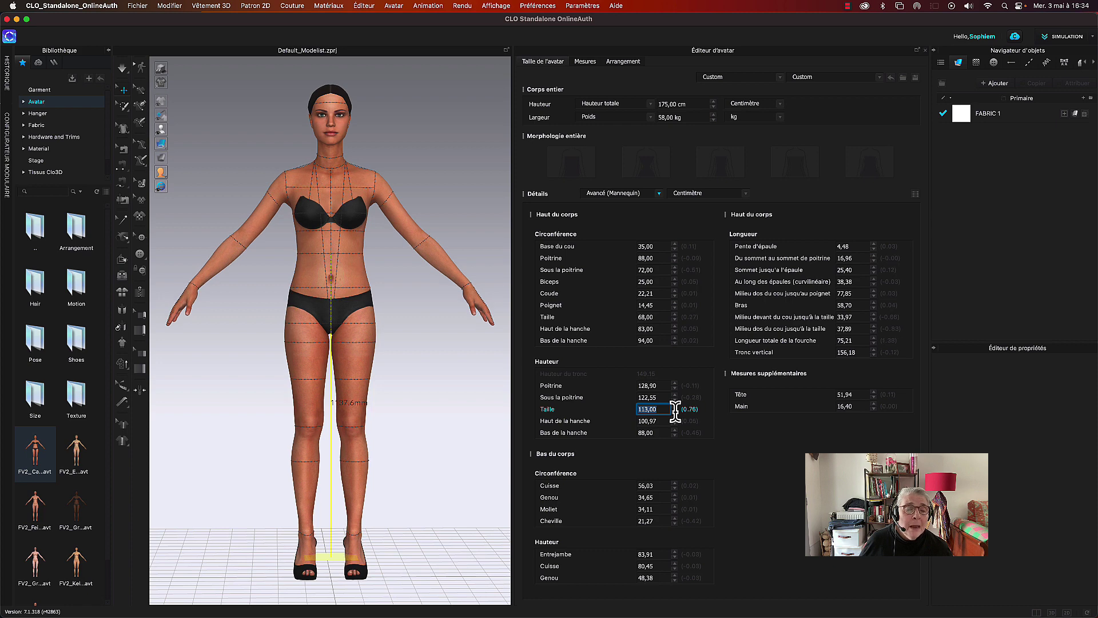
{"action": "left_click", "coordinate": [676, 412]}
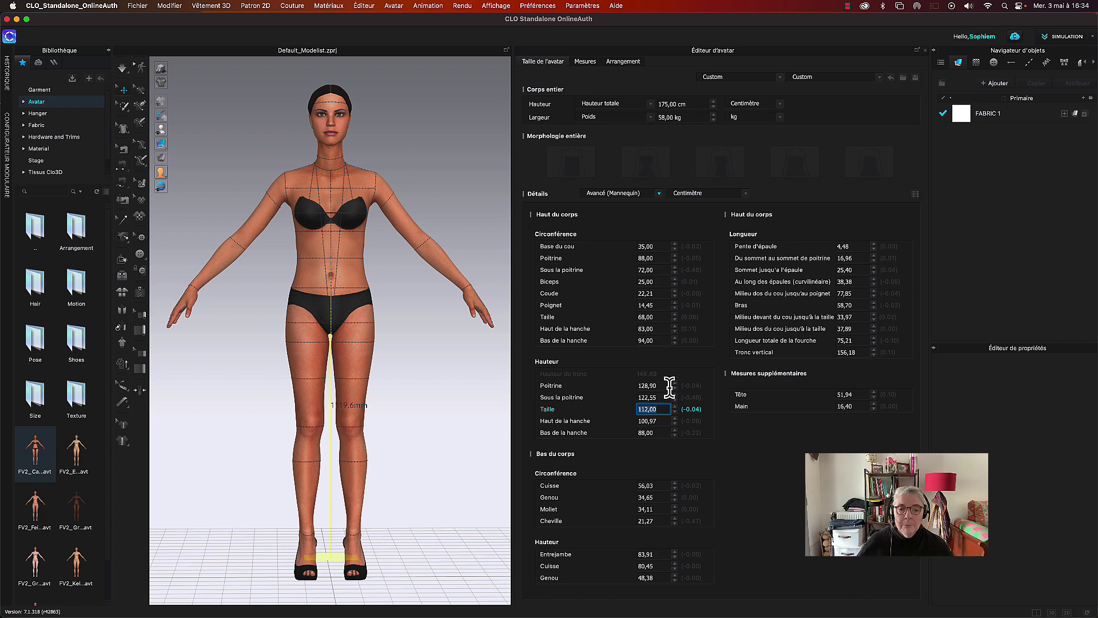
- Set the lower body's Cuisse circumference to 53 cm
{"action": "left_click", "coordinate": [651, 486]}
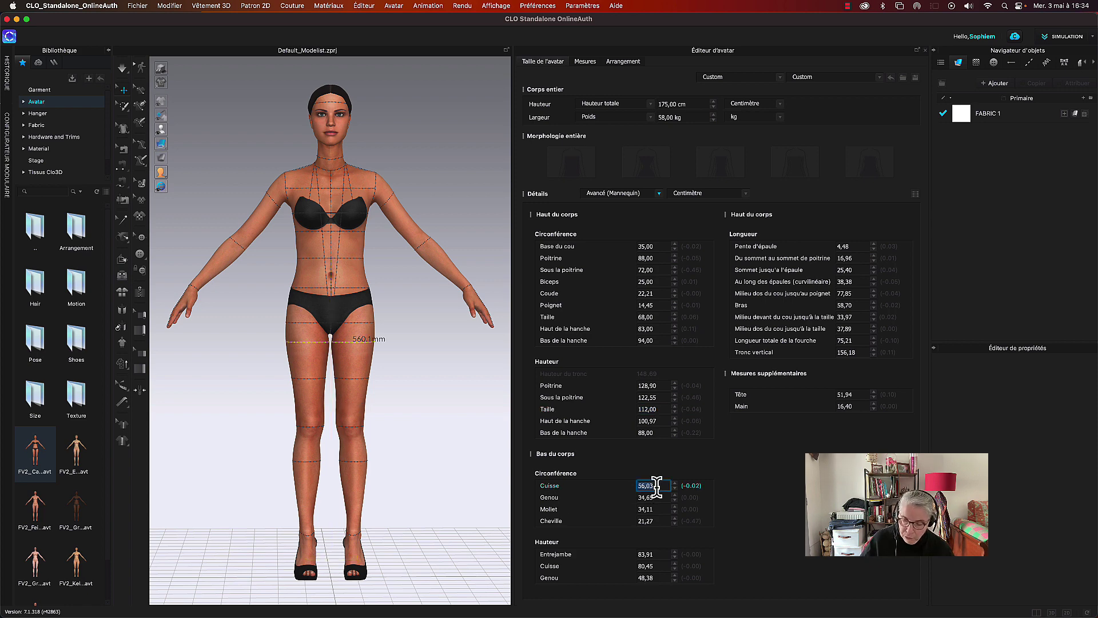
{"action": "type", "text": "5"}
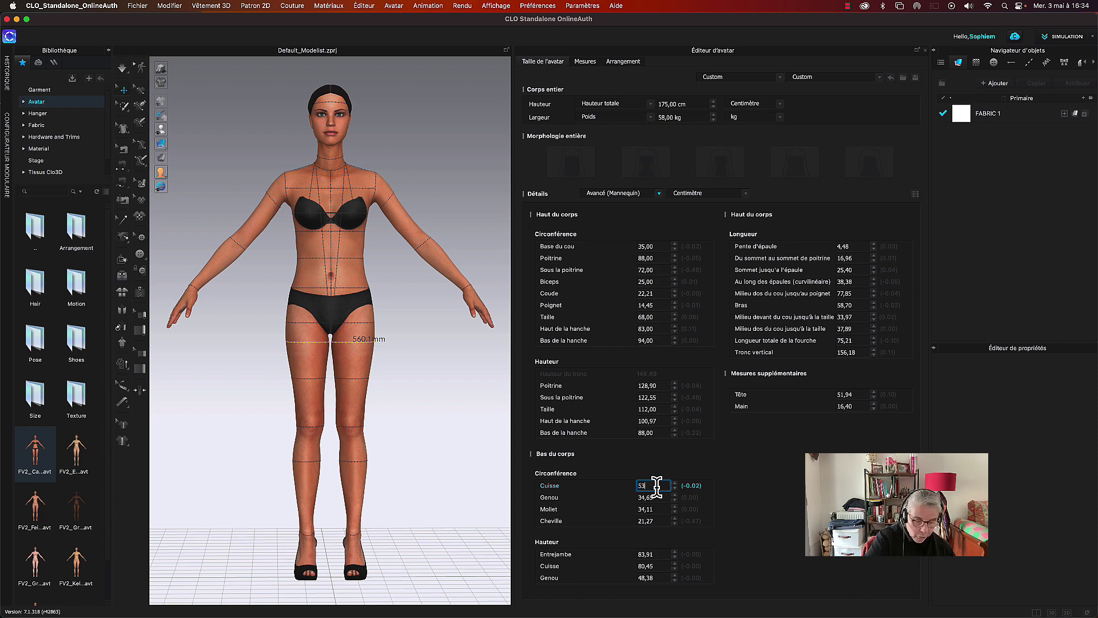
{"action": "type", "text": "3"}
{"action": "key", "text": "Return"}
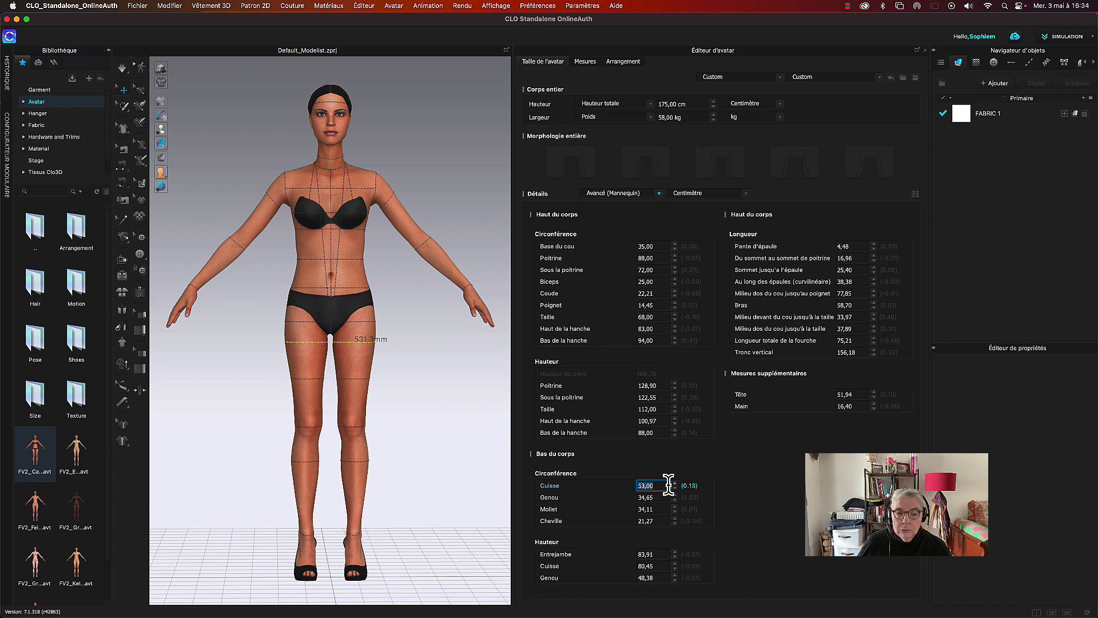
- Review the lower body's Genou, Mollet and Cheville circumferences and its Entrejambe, Cuisse and Genou heights on the avatar
{"action": "left_click", "coordinate": [658, 498]}
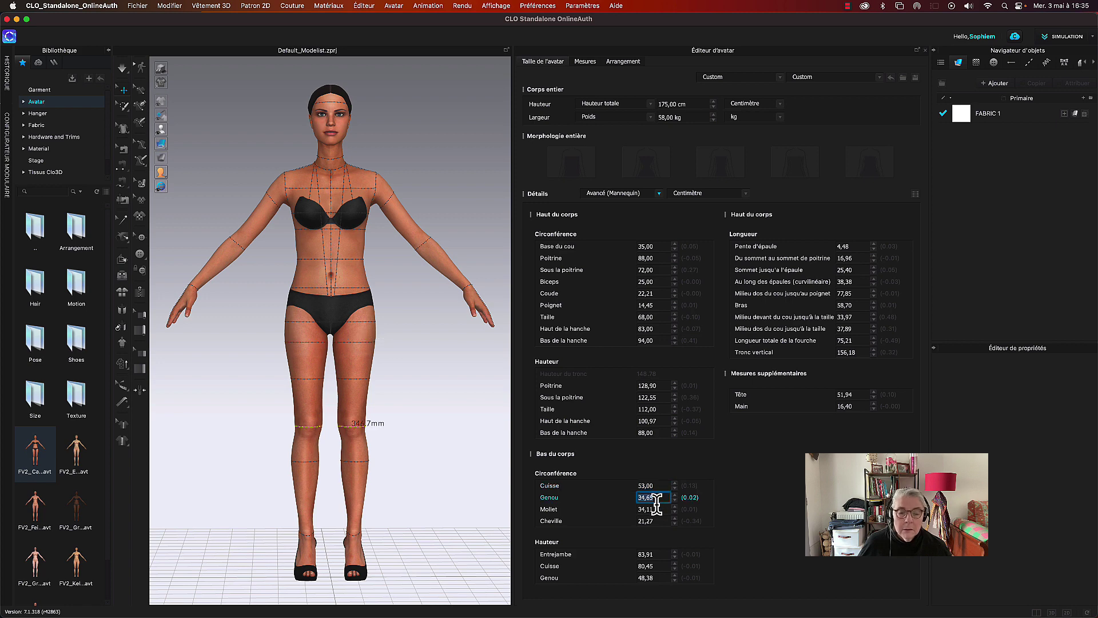
{"action": "left_click", "coordinate": [656, 509]}
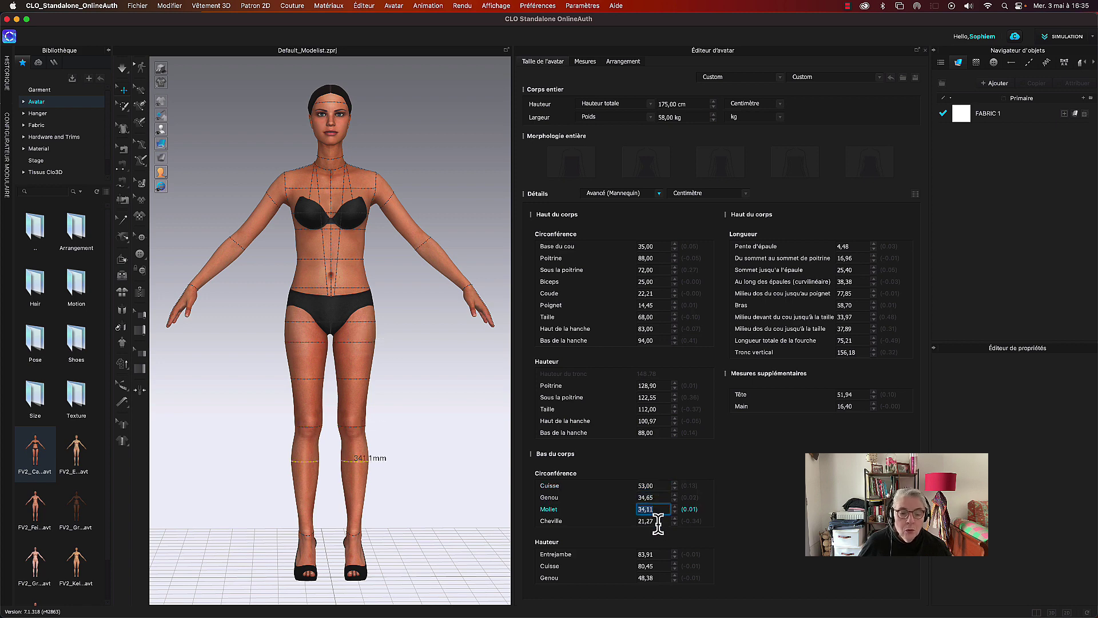
{"action": "left_click", "coordinate": [656, 521]}
{"action": "right_click_drag", "start_coordinate": [449, 518], "coordinate": [498, 540]}
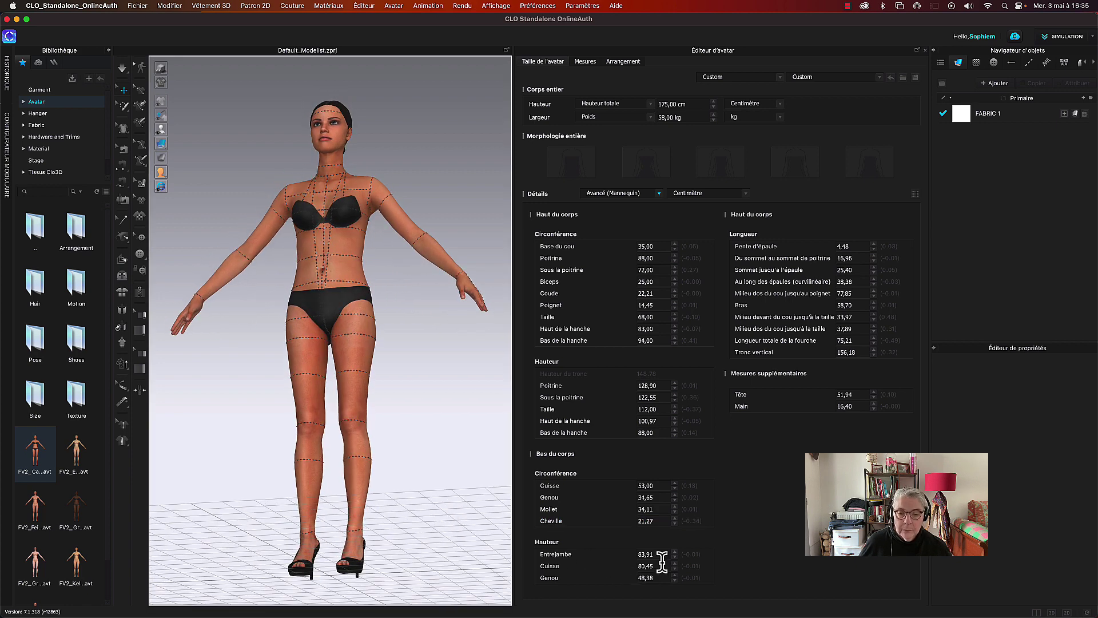
{"action": "left_click", "coordinate": [645, 554]}
{"action": "key", "text": "Return"}
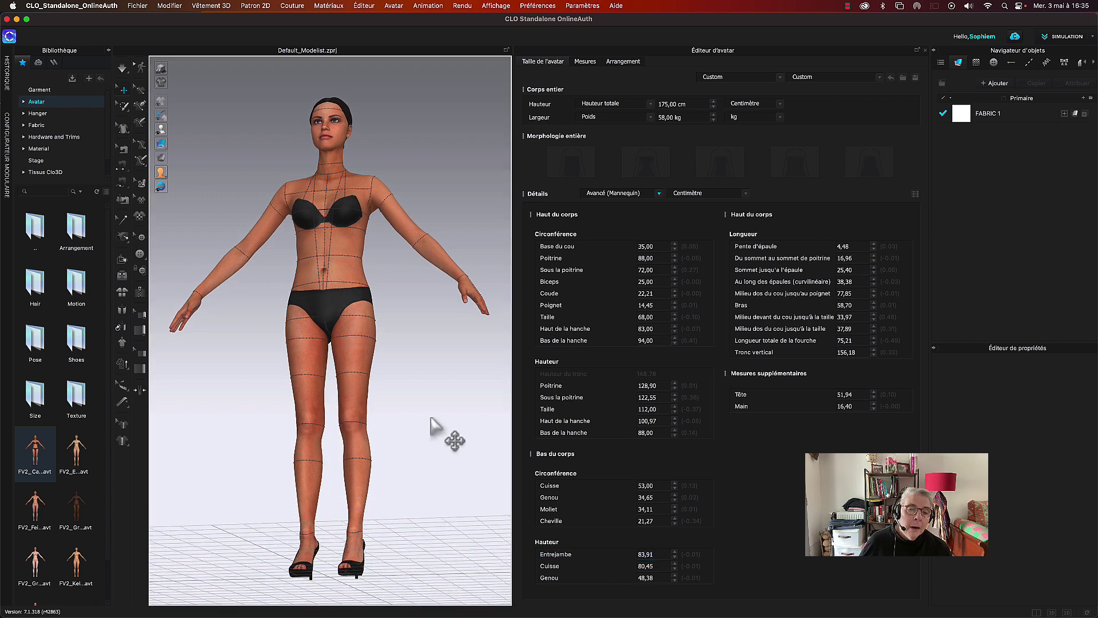
{"action": "left_click", "coordinate": [660, 554]}
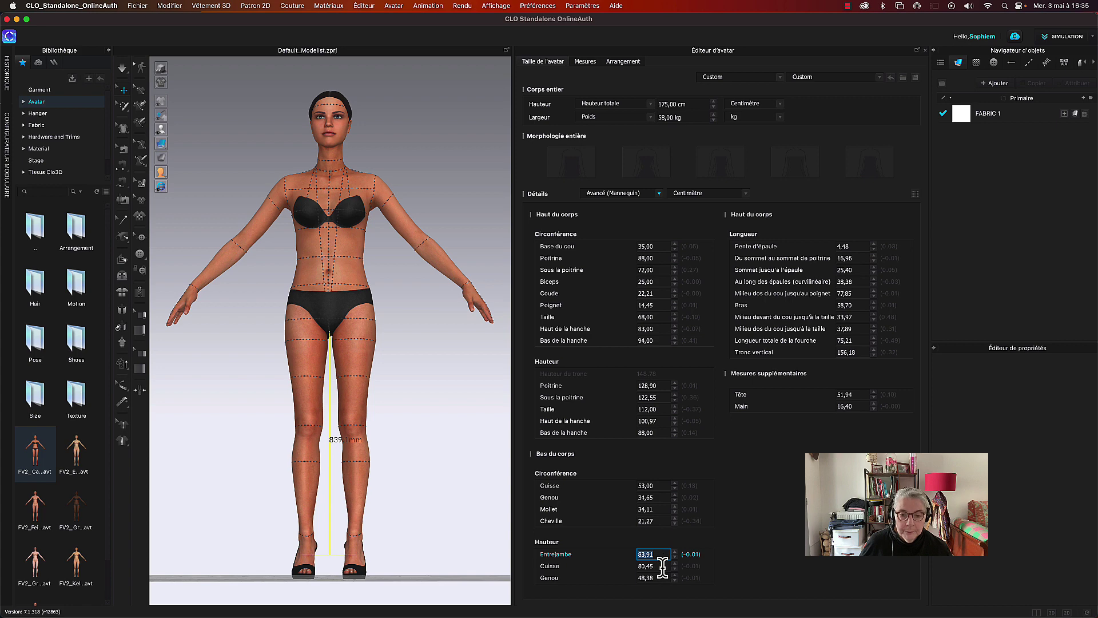
{"action": "left_click", "coordinate": [662, 566]}
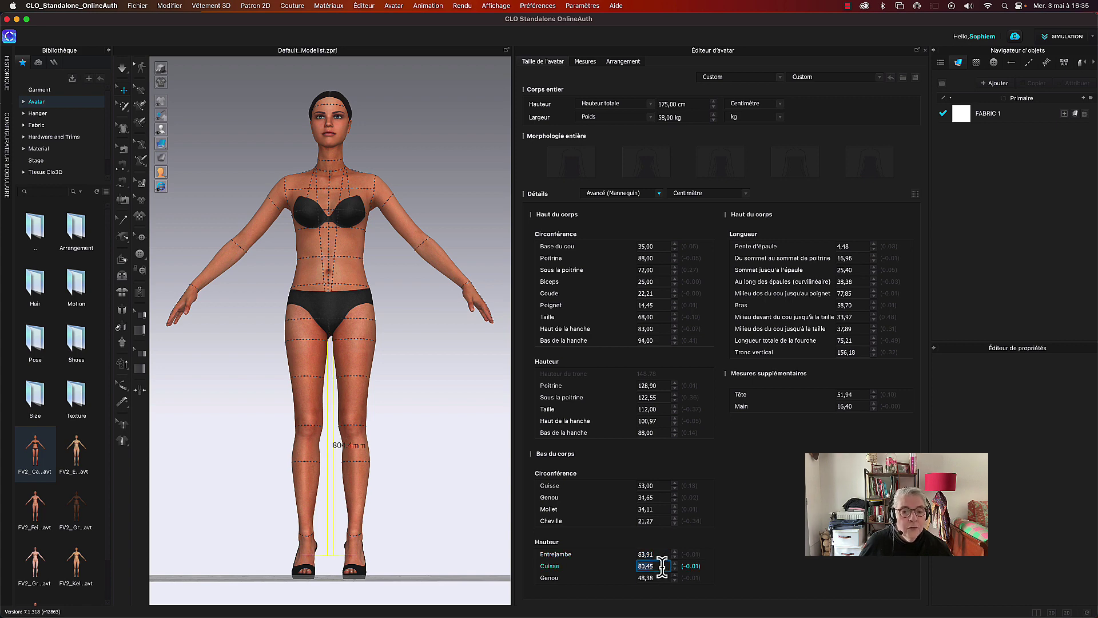
{"action": "left_click", "coordinate": [662, 578]}
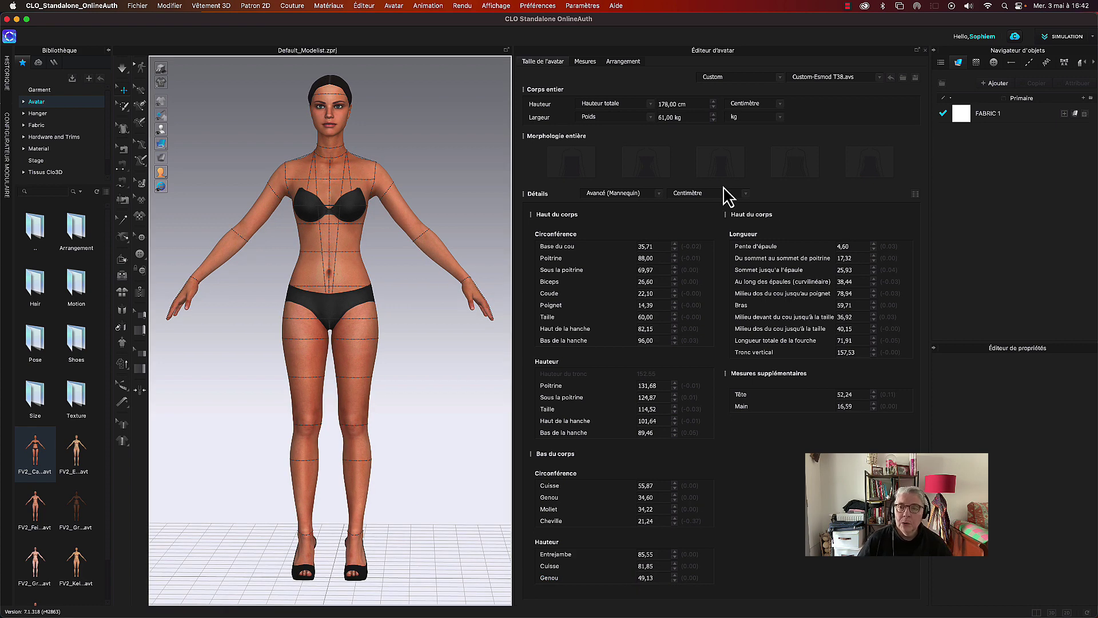
- Set the upper body's Pente d'épaule length to 4.5 cm and accept that the defined size is no longer kept
{"action": "left_click", "coordinate": [858, 246]}
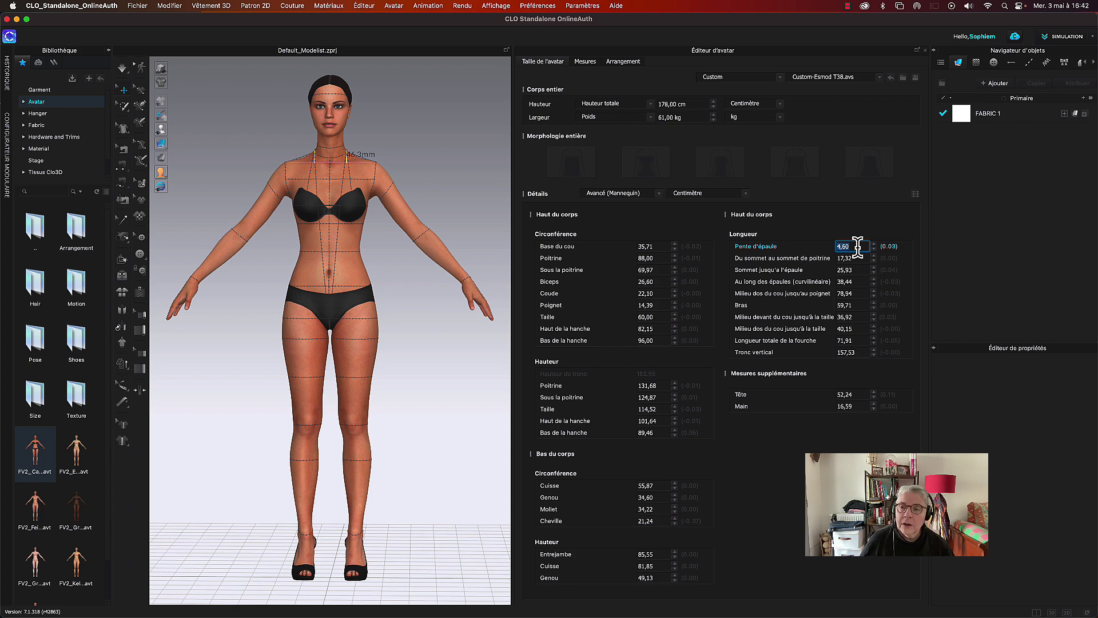
{"action": "left_click", "coordinate": [858, 246]}
{"action": "key", "text": "BackSpace"}
{"action": "key", "text": "BackSpace"}
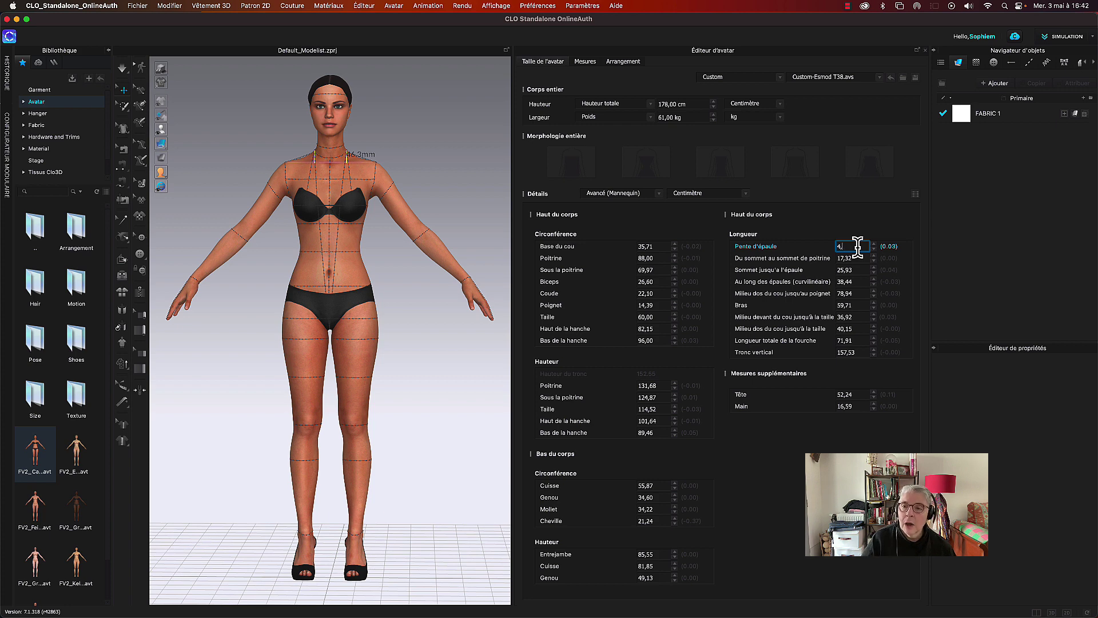
{"action": "type", "text": "5"}
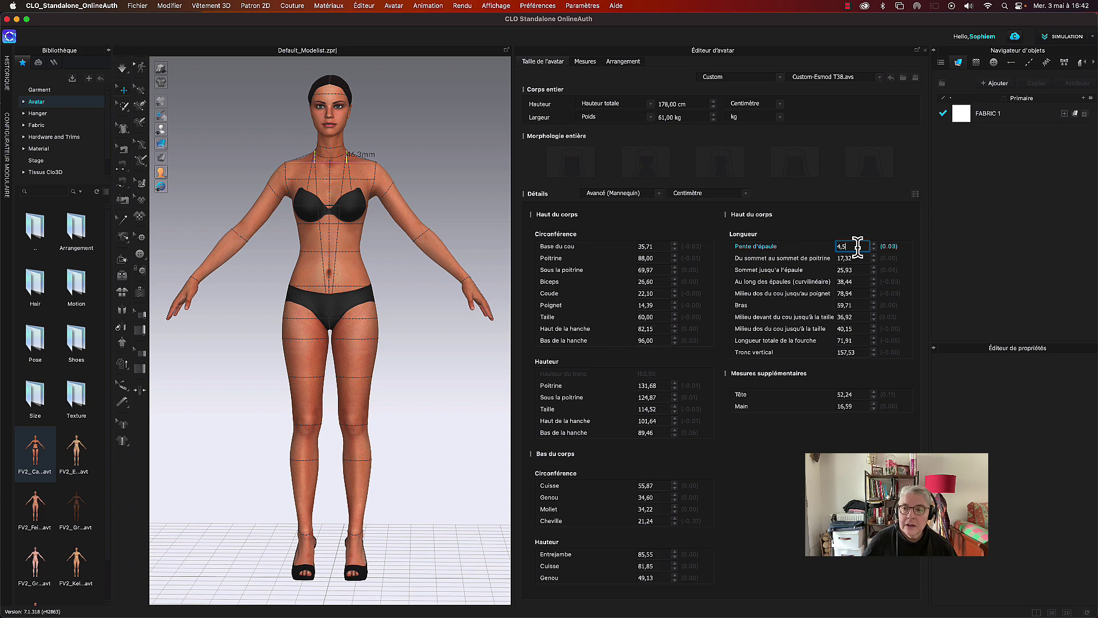
{"action": "key", "text": "Return"}
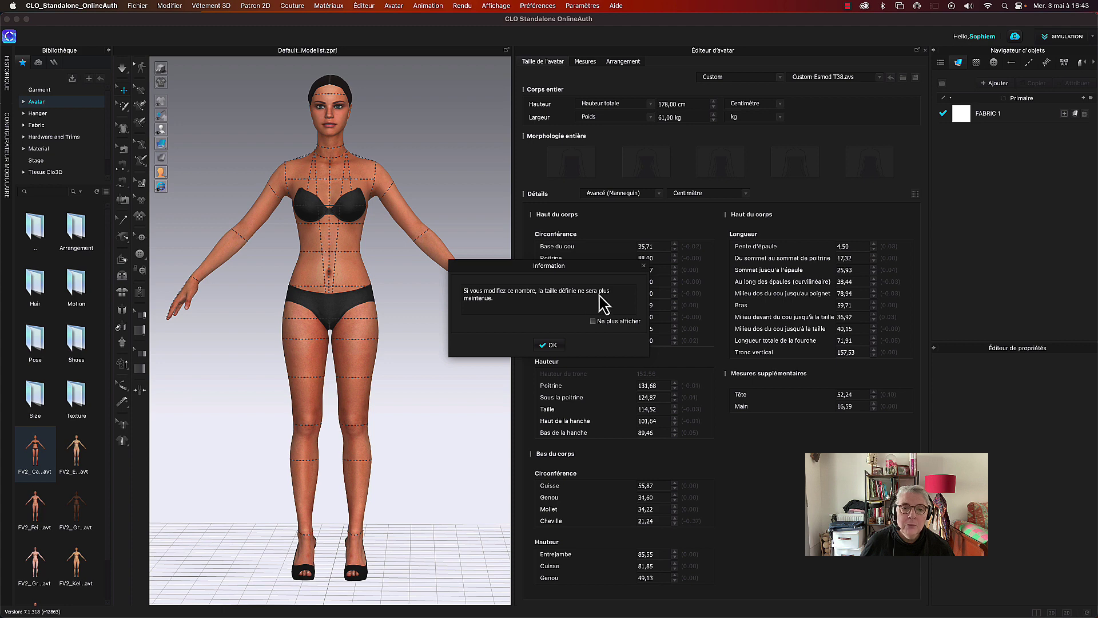
{"action": "left_click", "coordinate": [548, 345]}
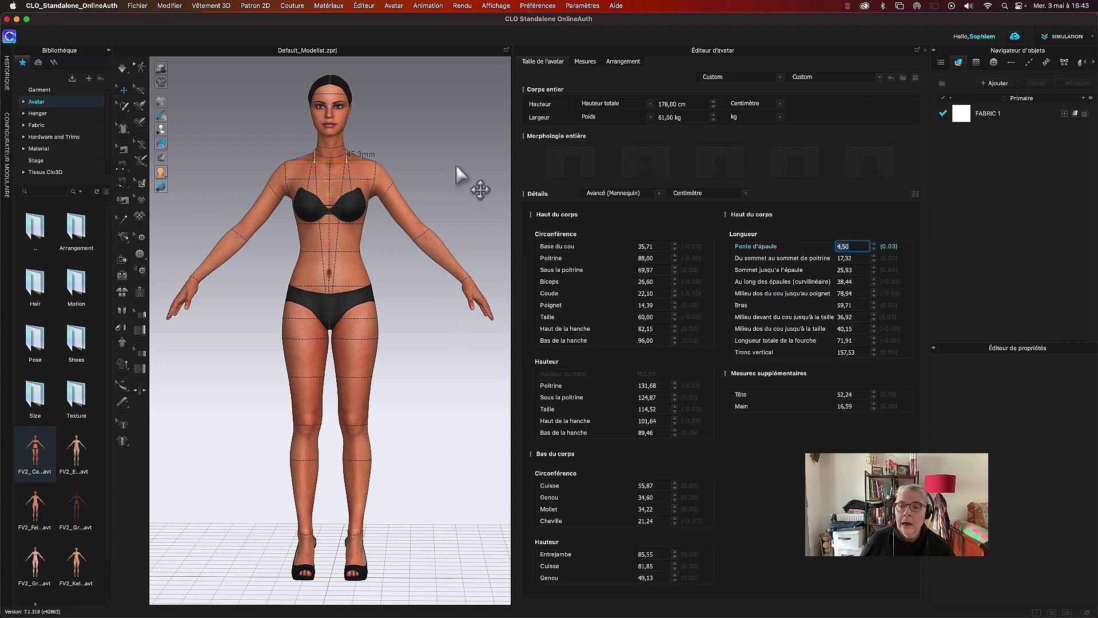
- Set the upper body's Du sommet au sommet de poitrine length to 18 cm
{"action": "mouse_move", "coordinate": [456, 166]}
{"action": "right_mouse_down"}
{"action": "mouse_move", "coordinate": [410, 164]}
{"action": "mouse_move", "coordinate": [455, 170]}
{"action": "right_mouse_up"}
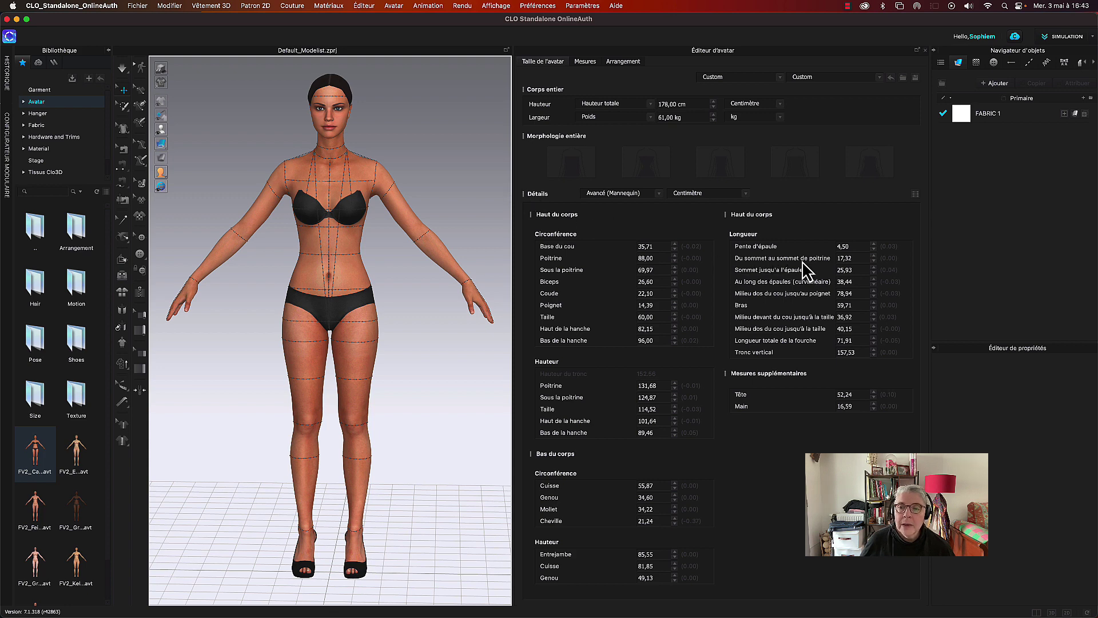
{"action": "left_click", "coordinate": [853, 258]}
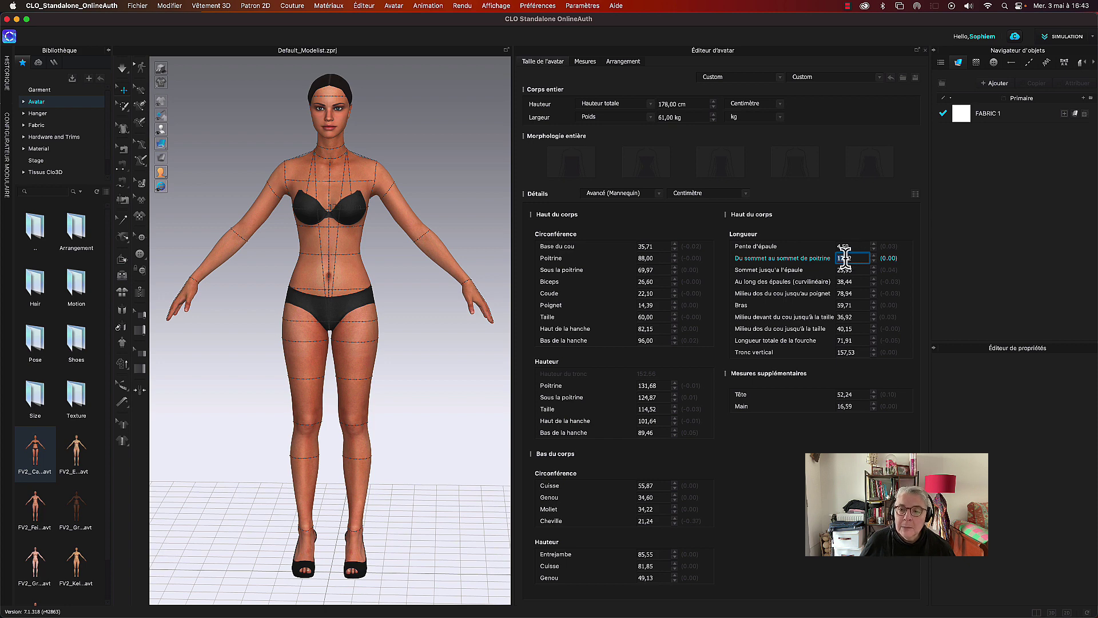
{"action": "left_click_drag", "start_coordinate": [838, 258], "coordinate": [854, 256]}
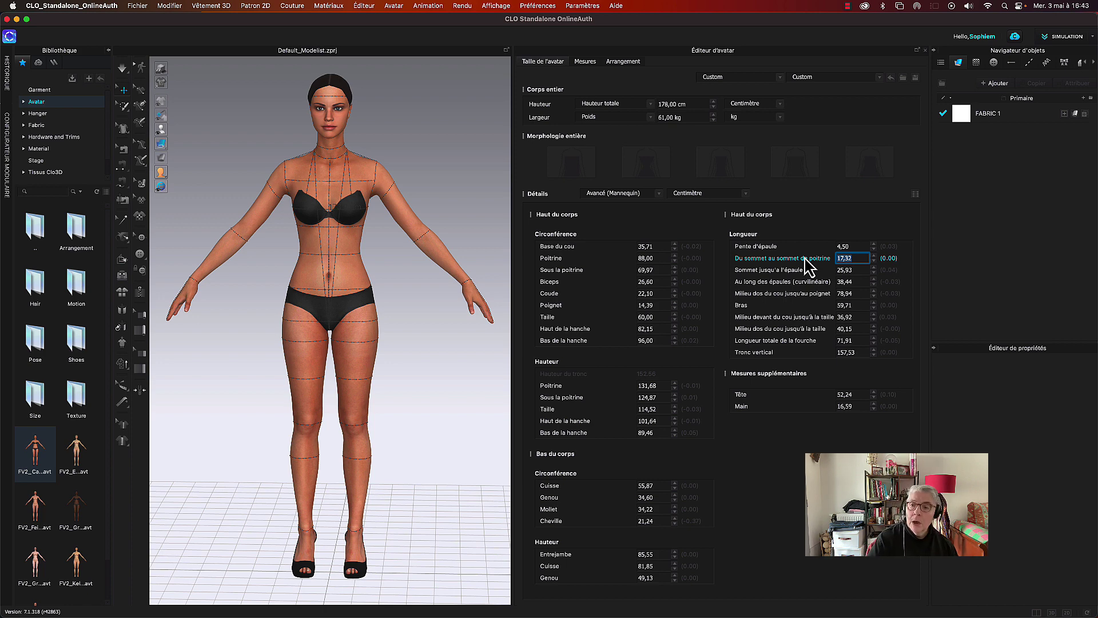
{"action": "type", "text": "1"}
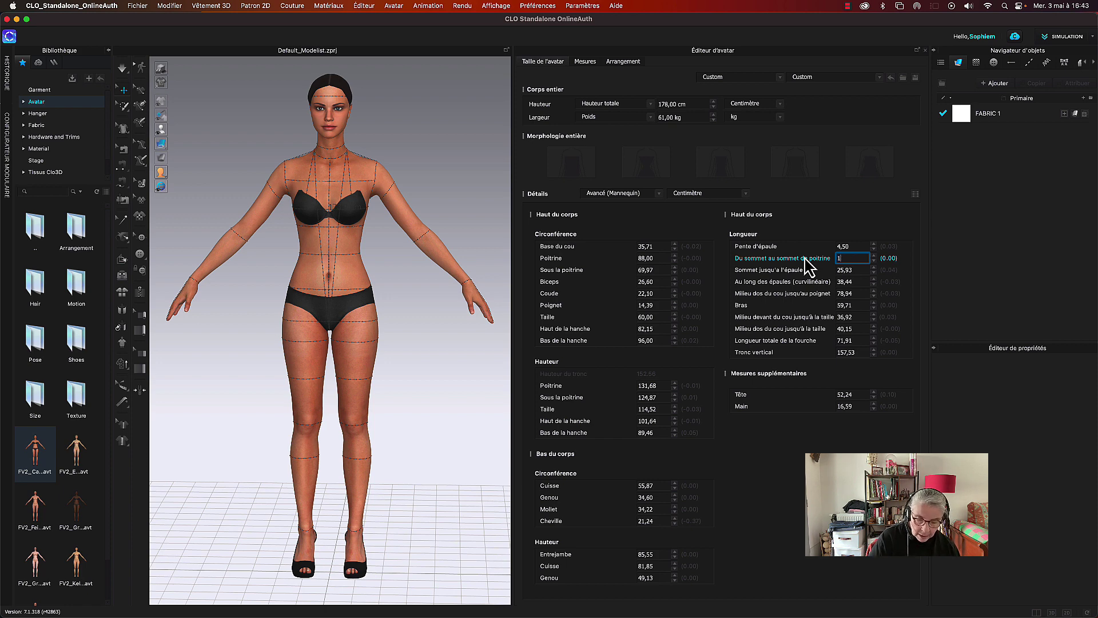
{"action": "type", "text": "8"}
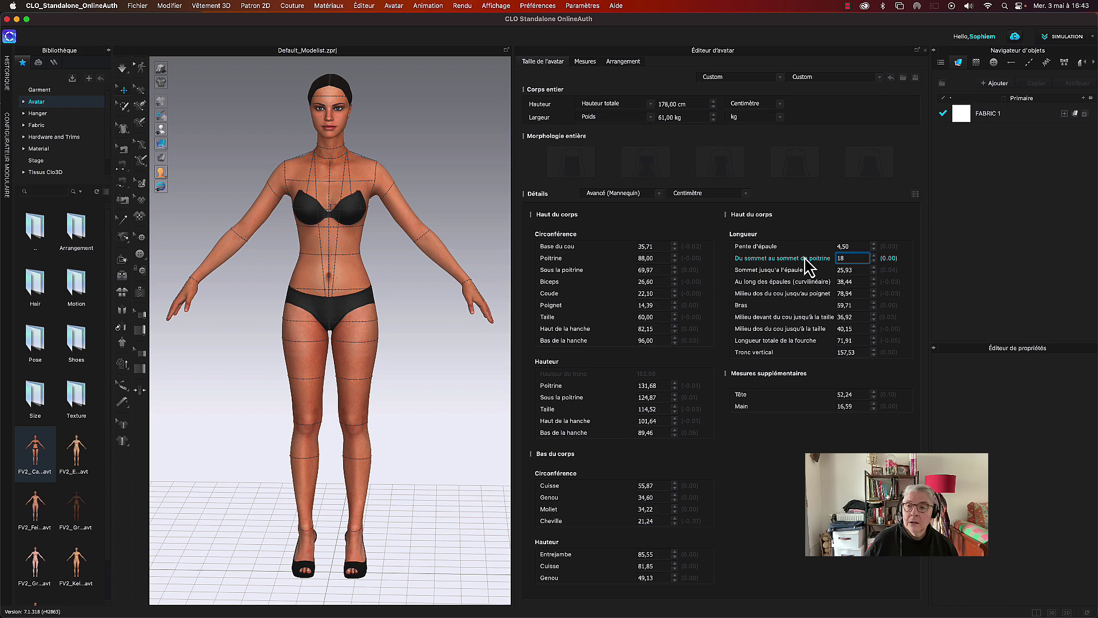
{"action": "key", "text": "Return"}
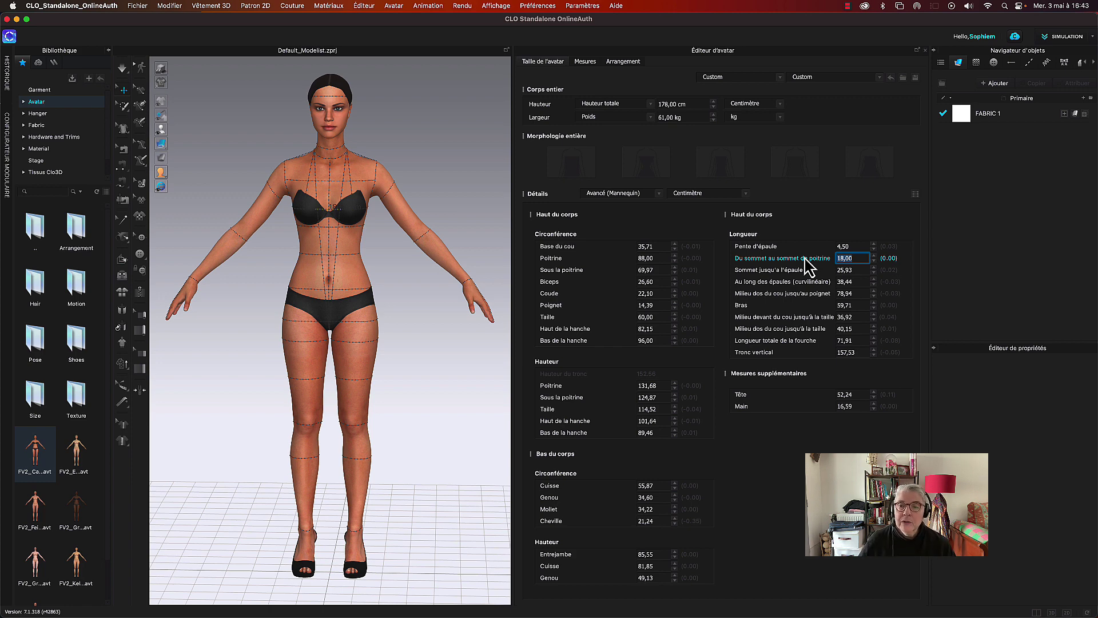
- Set the upper body's Sommet jusqu'à l'épaule length to 26 cm
{"action": "left_click", "coordinate": [809, 273]}
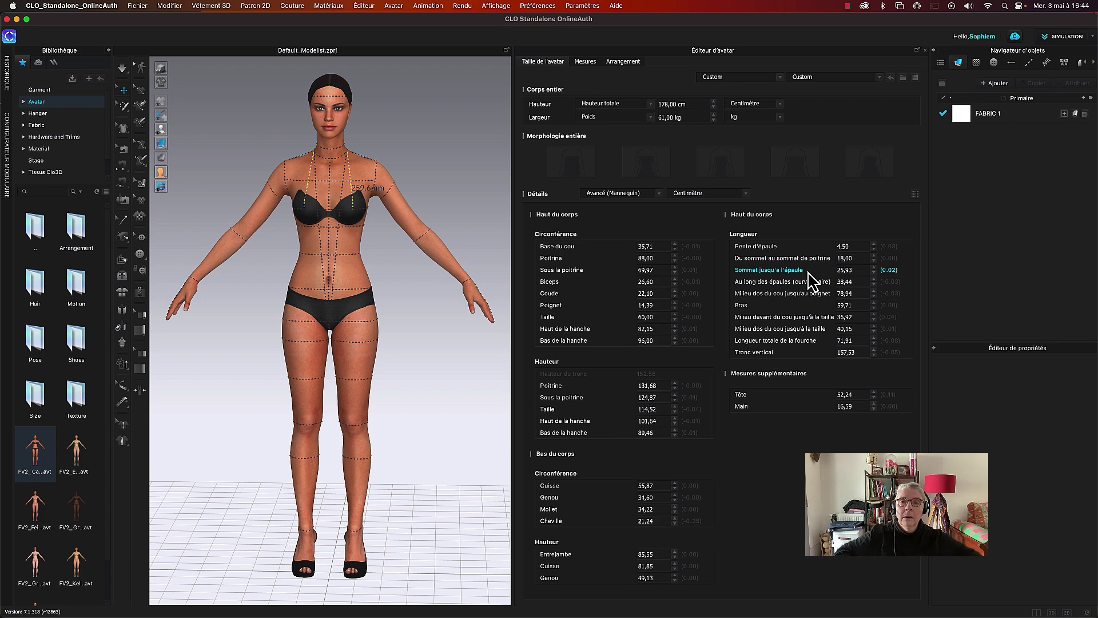
{"action": "double_click", "coordinate": [857, 269]}
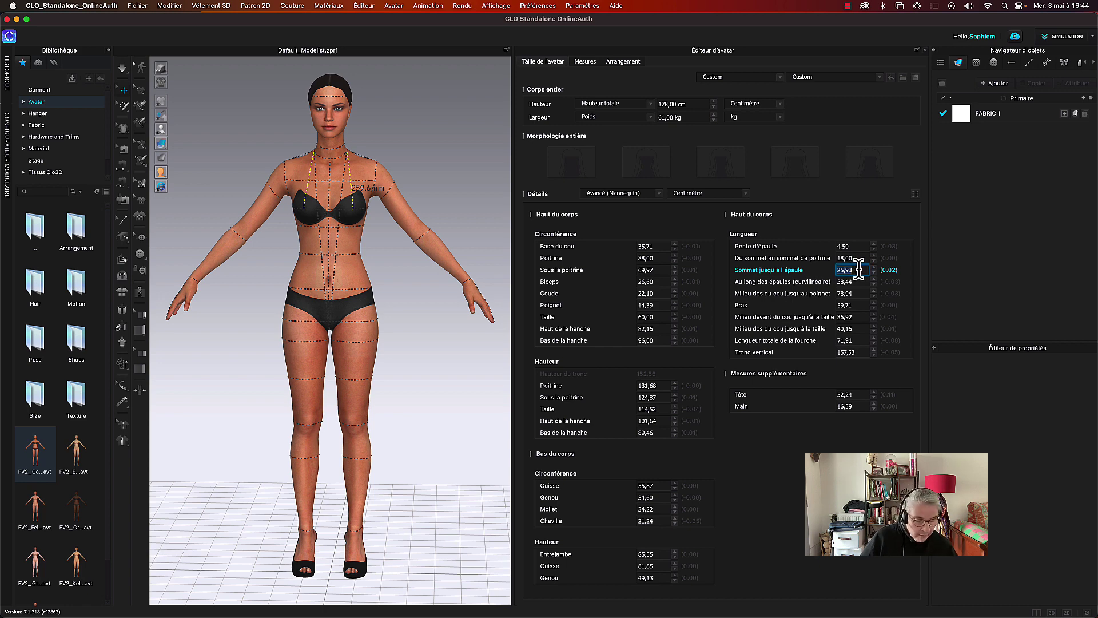
{"action": "type", "text": "26"}
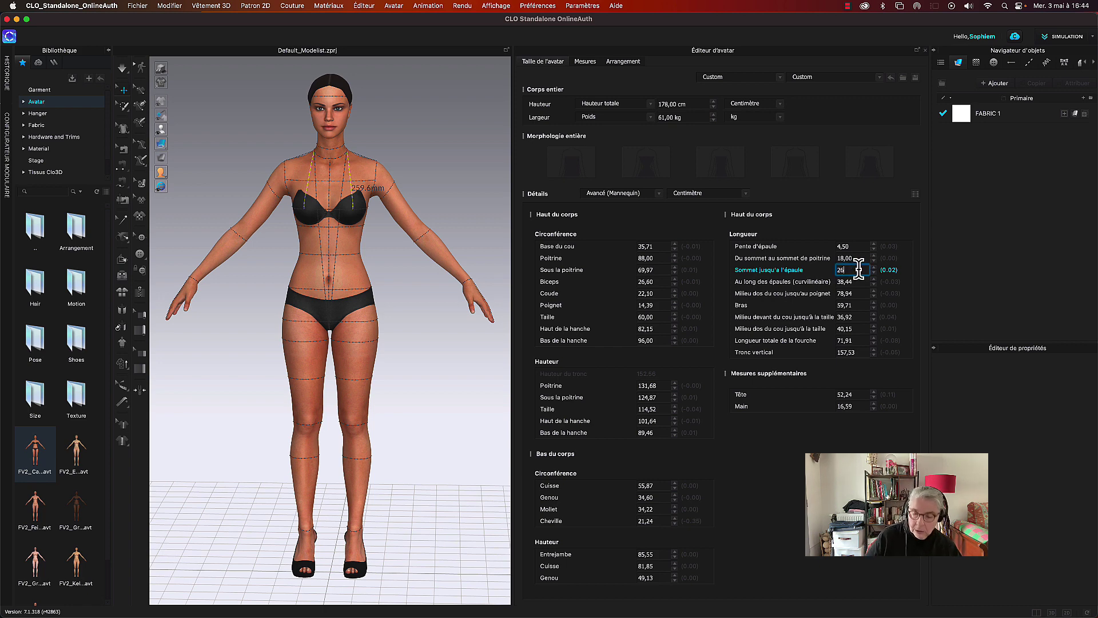
{"action": "key", "text": "Return"}
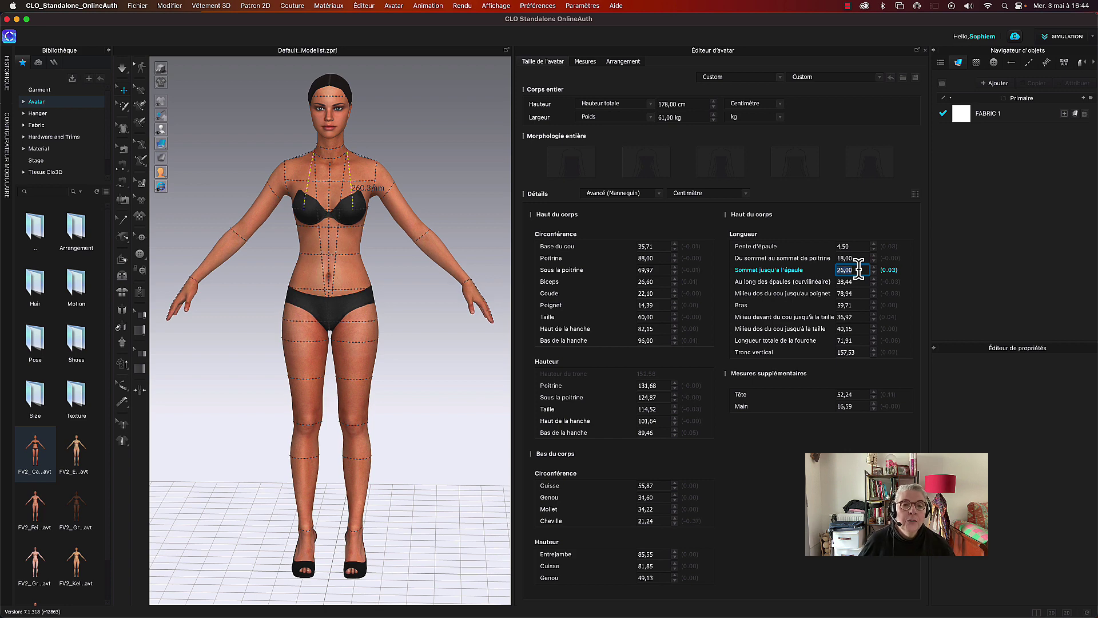
{"action": "left_click", "coordinate": [859, 268]}
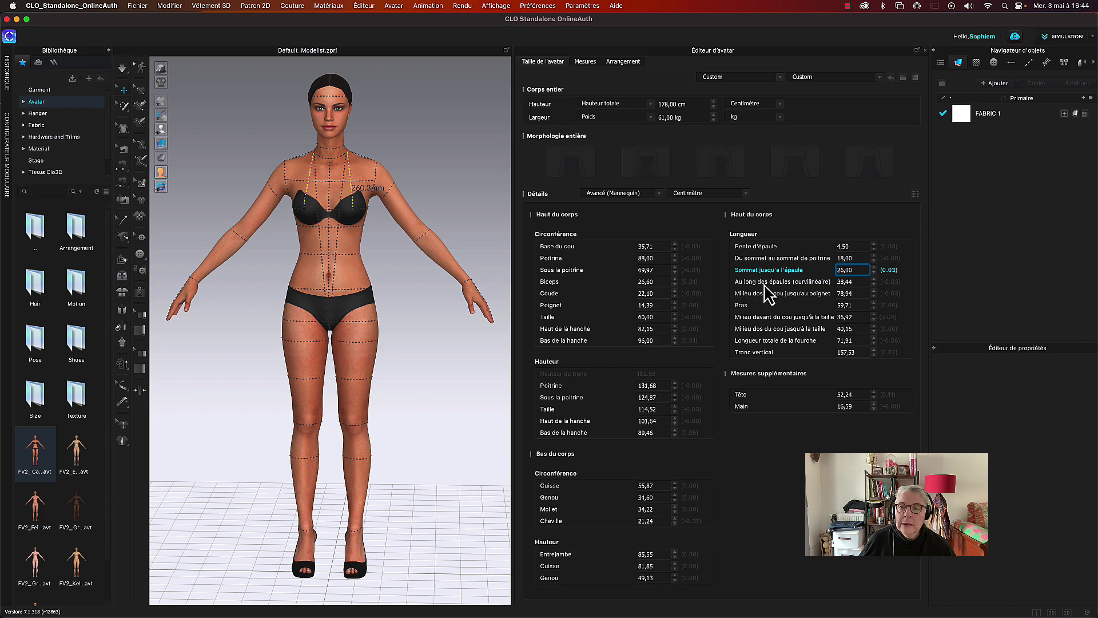
- Check the shoulder line from behind and set the upper body's Au long des épaules (curvilinéaire) length to 38 cm
{"action": "left_click", "coordinate": [858, 281]}
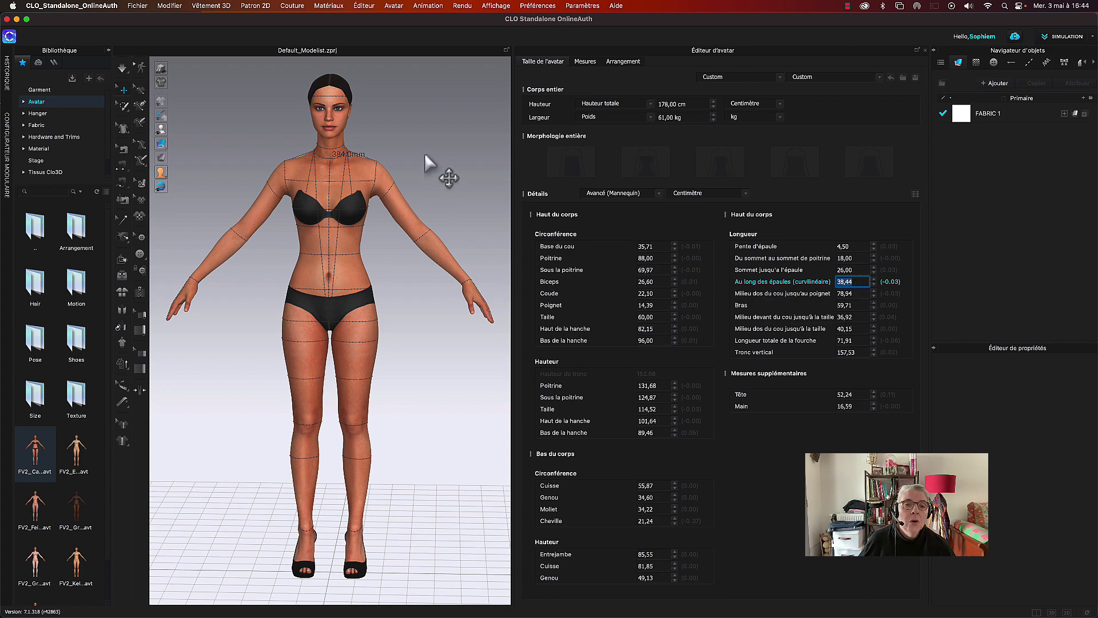
{"action": "right_click_drag", "start_coordinate": [424, 152], "coordinate": [407, 177]}
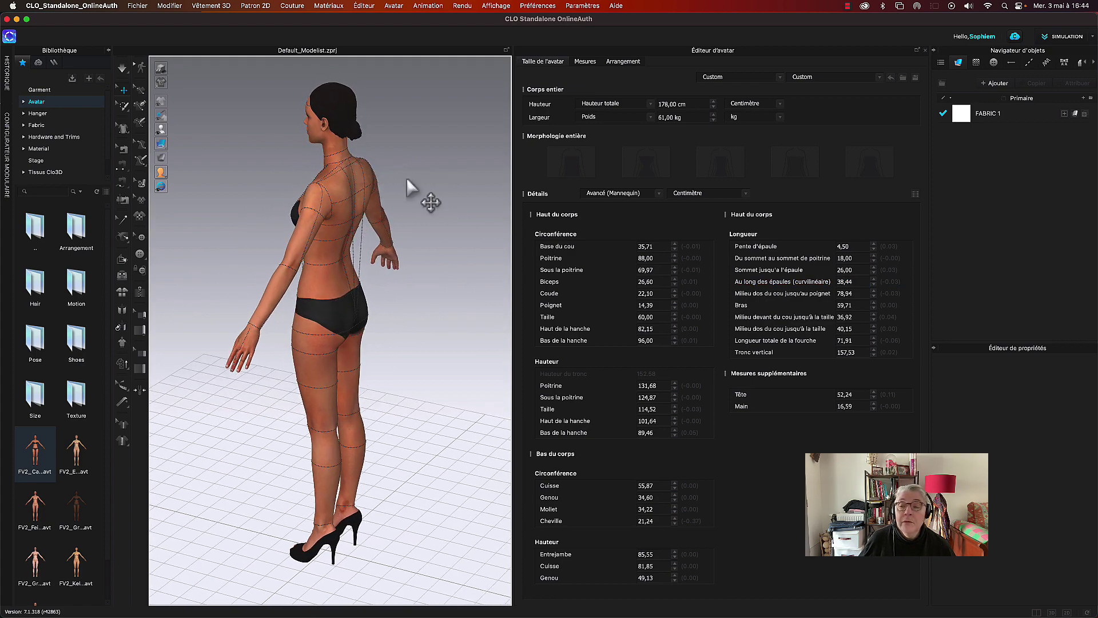
{"action": "left_click", "coordinate": [861, 282]}
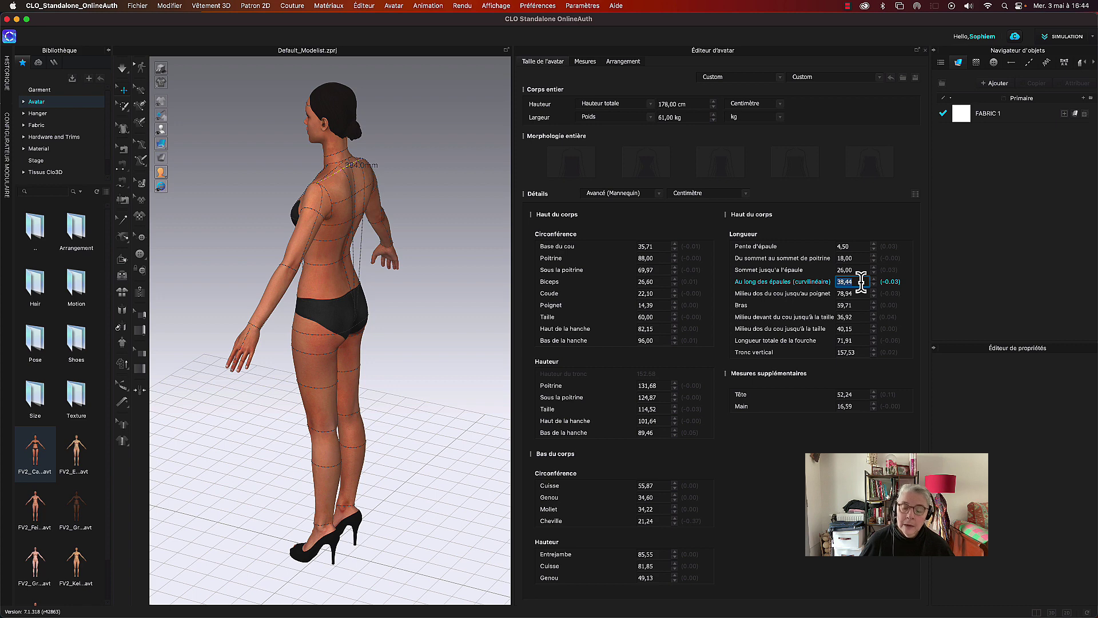
{"action": "left_click", "coordinate": [861, 282]}
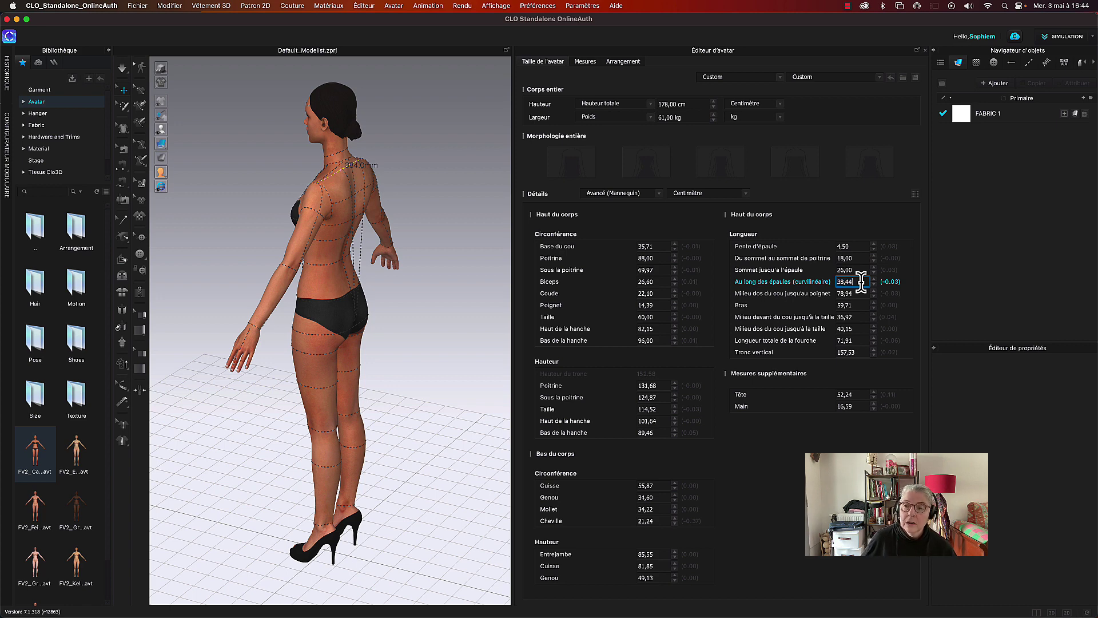
{"action": "key", "text": "BackSpace"}
{"action": "key", "text": "BackSpace"}
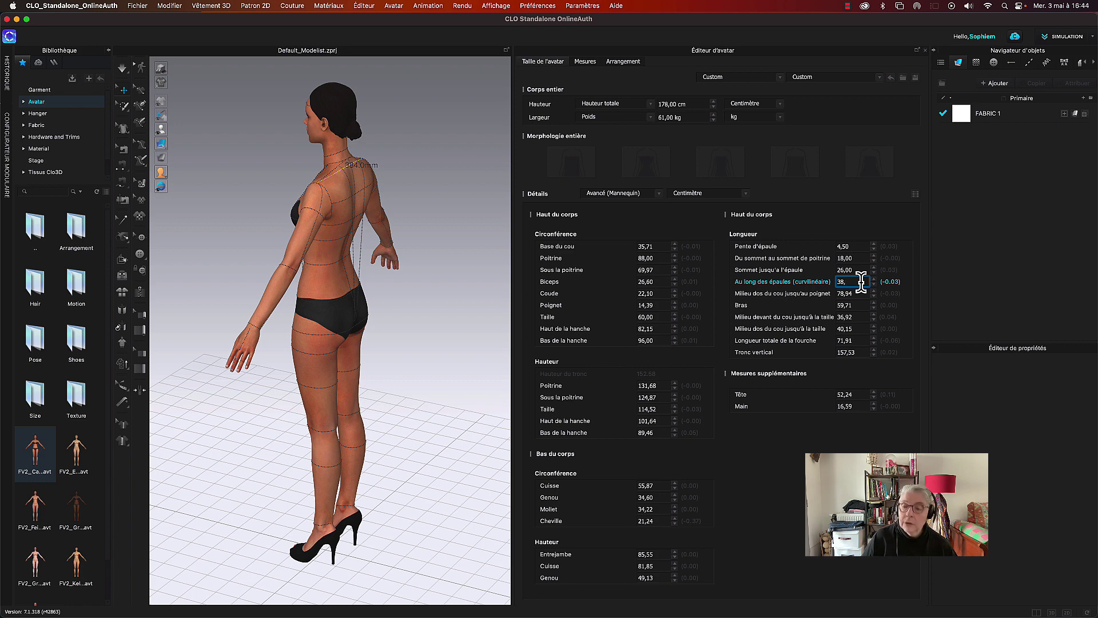
{"action": "key", "text": "BackSpace"}
{"action": "key", "text": "BackSpace"}
{"action": "key", "text": "BackSpace"}
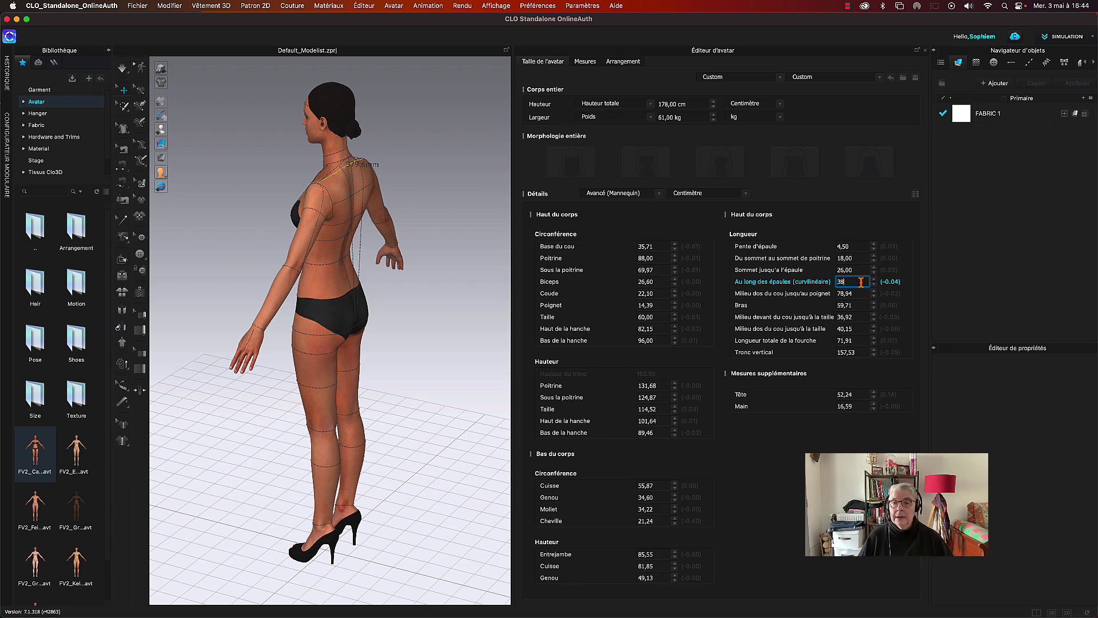
{"action": "key", "text": "Return"}
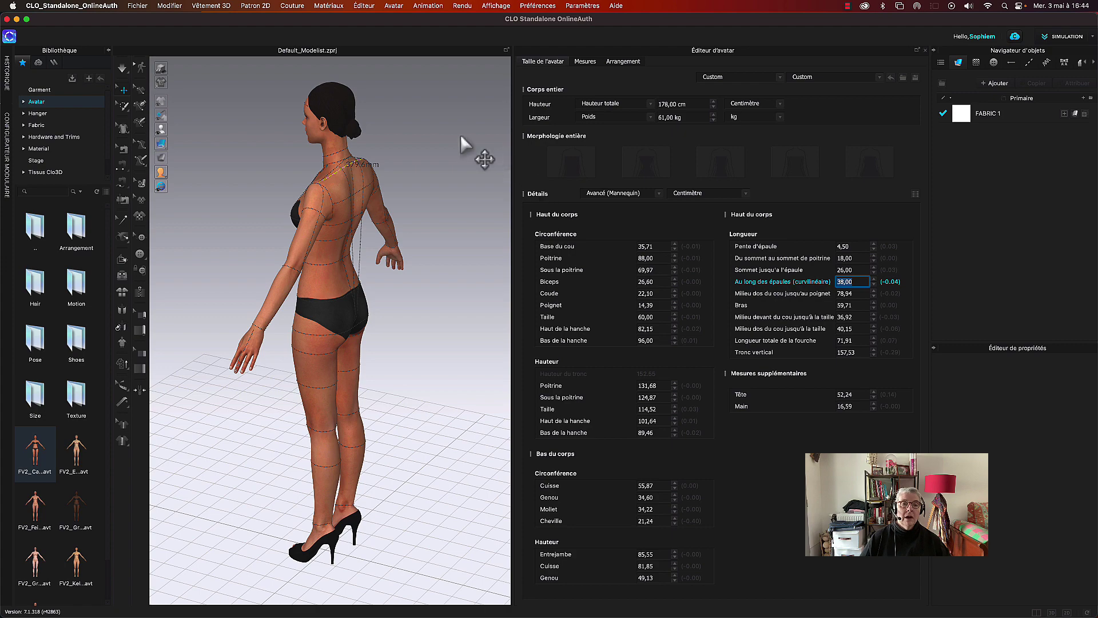
- Compare the Milieu dos du cou jusqu'au poignet and Bras lines on the avatar's back, and set the former's length to 78 cm
{"action": "key", "text": "8"}
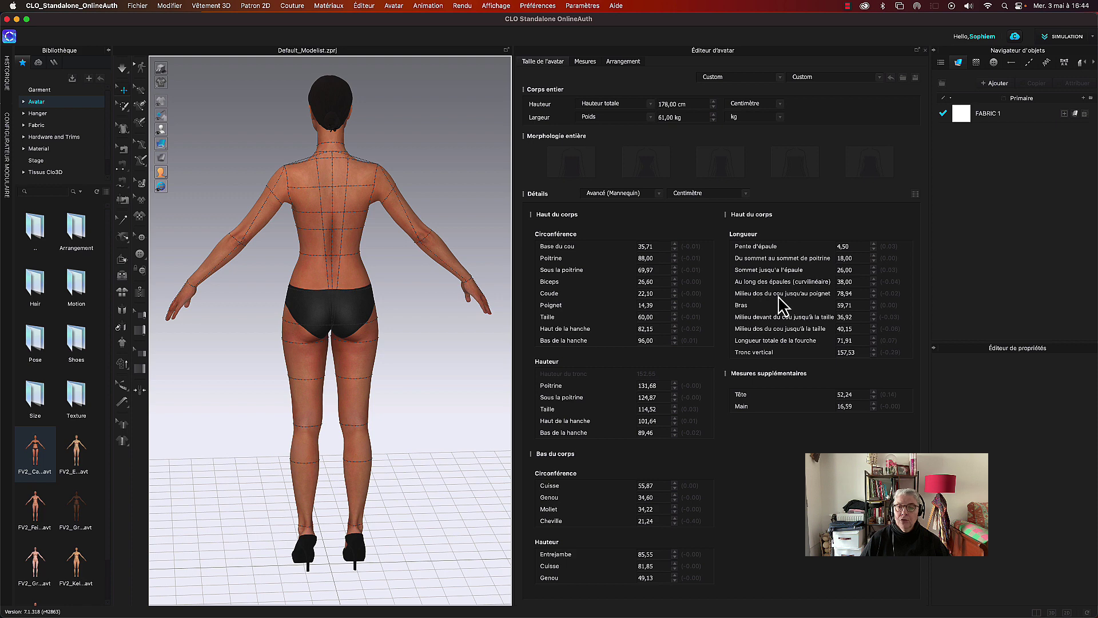
{"action": "left_click", "coordinate": [862, 292]}
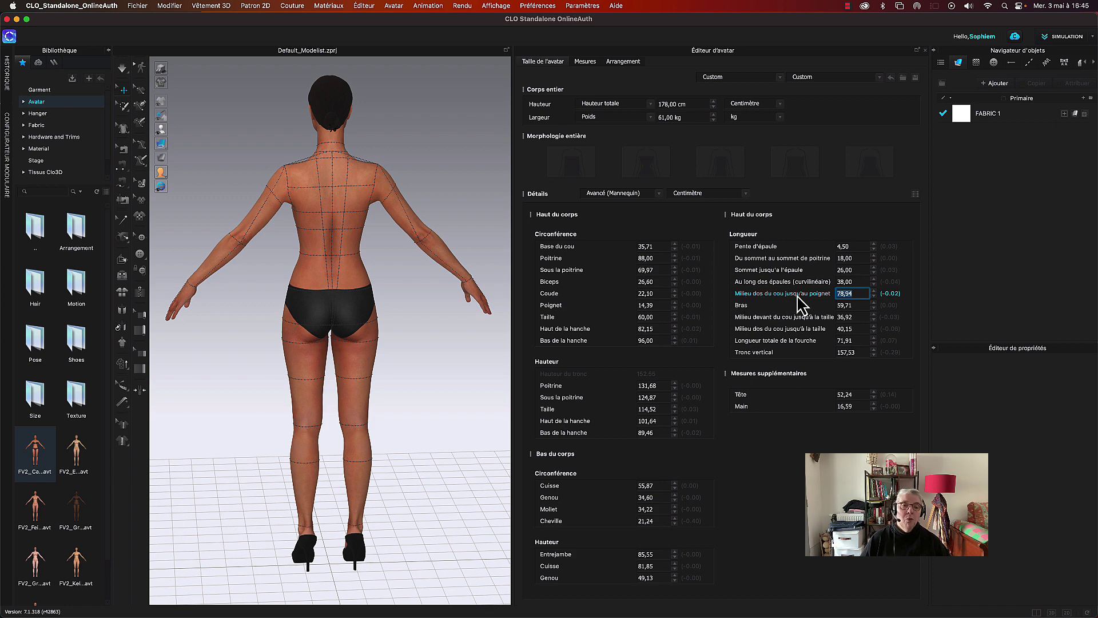
{"action": "right_click_drag", "start_coordinate": [412, 289], "coordinate": [397, 267]}
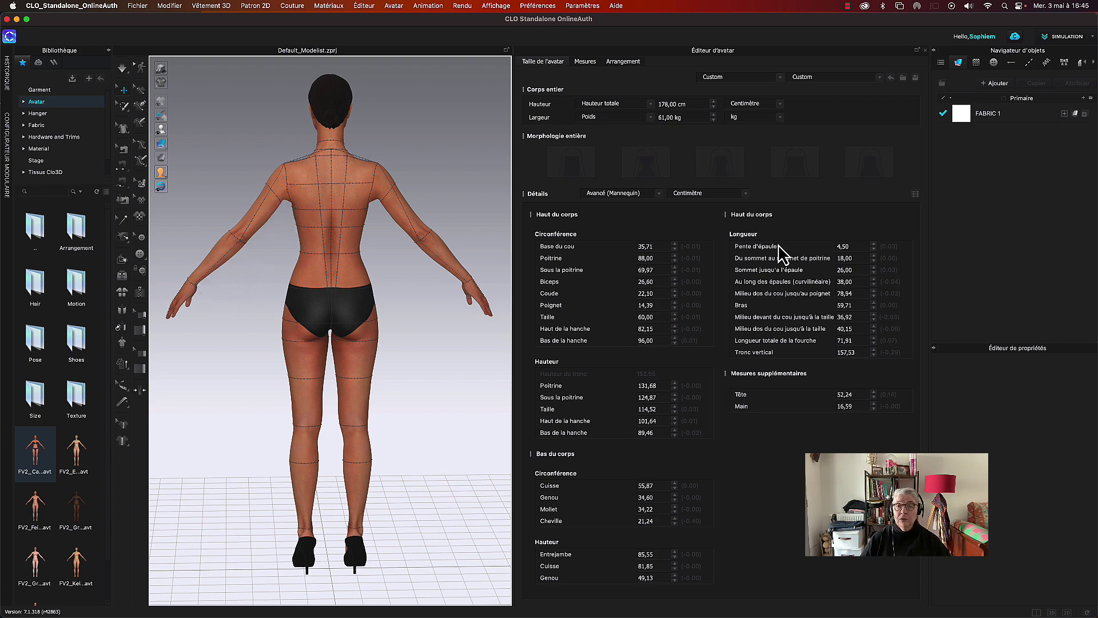
{"action": "left_click", "coordinate": [851, 293]}
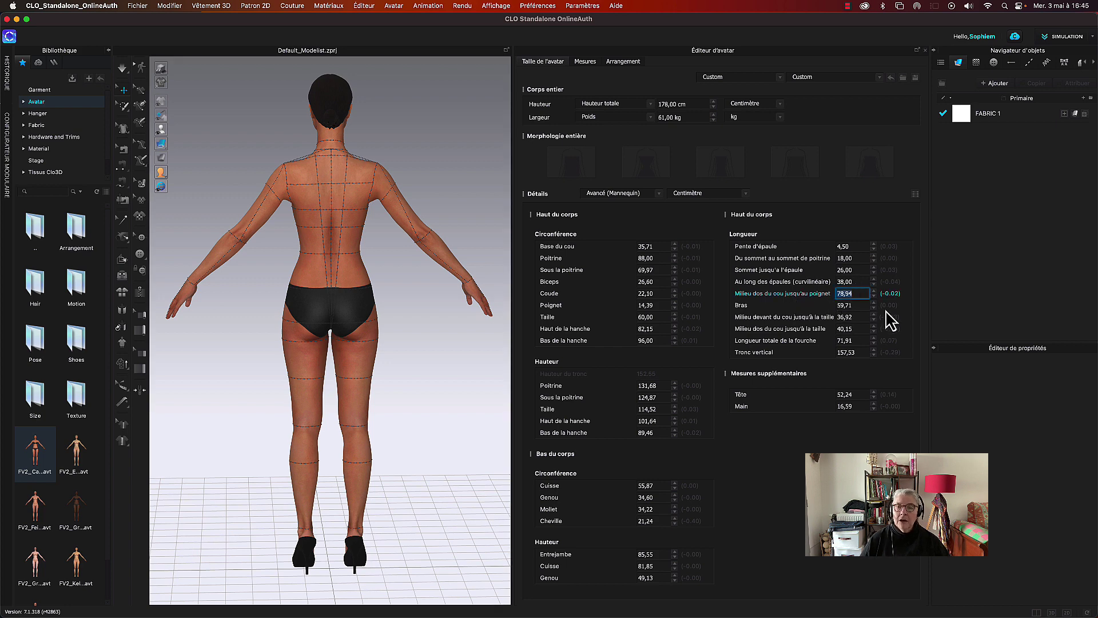
{"action": "left_click", "coordinate": [858, 305]}
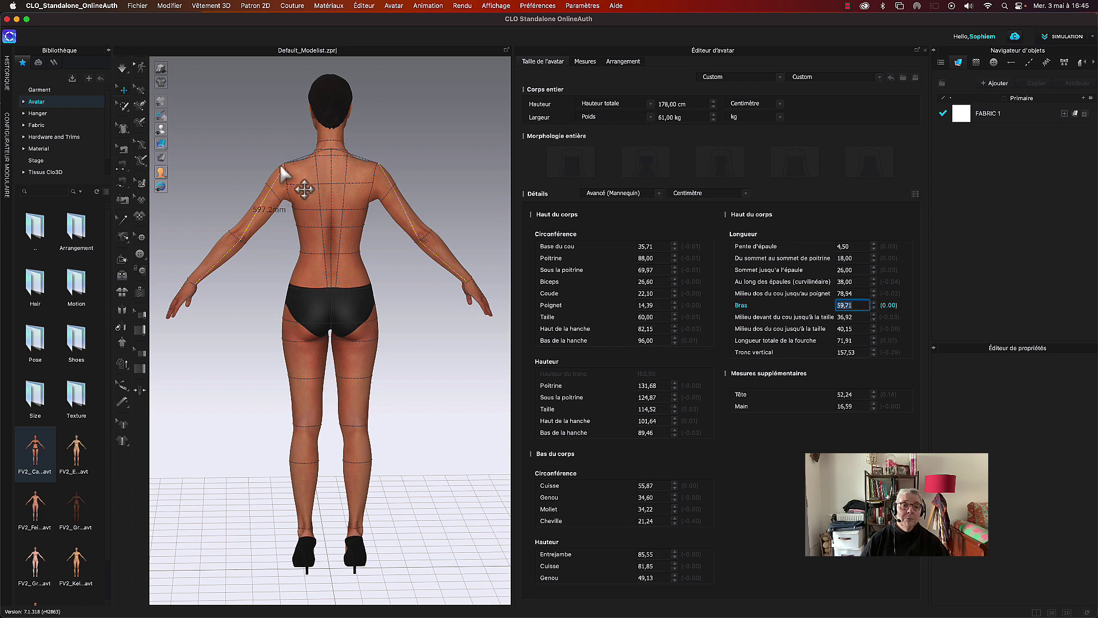
{"action": "left_click", "coordinate": [859, 293]}
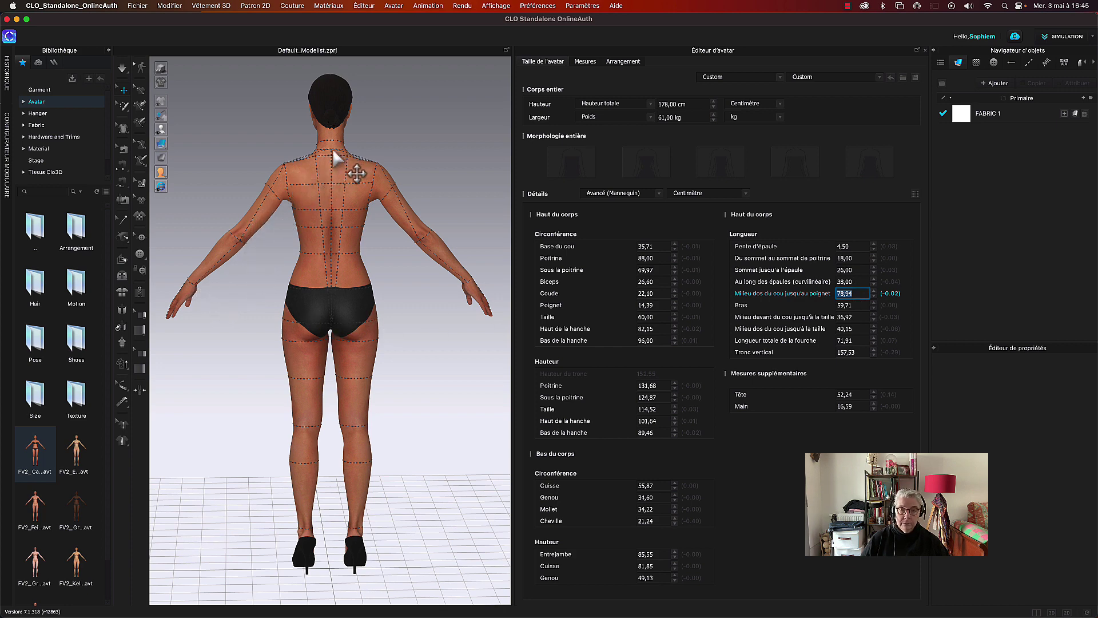
{"action": "left_click", "coordinate": [857, 293]}
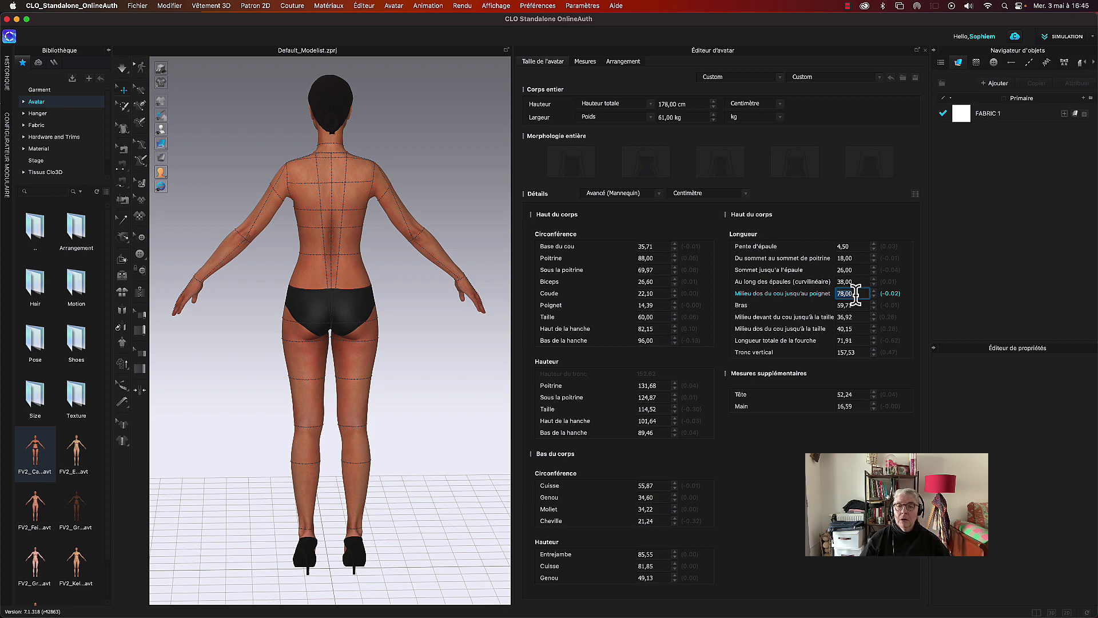
- Set the upper body's Bras length to 60 cm
{"action": "left_click", "coordinate": [860, 306]}
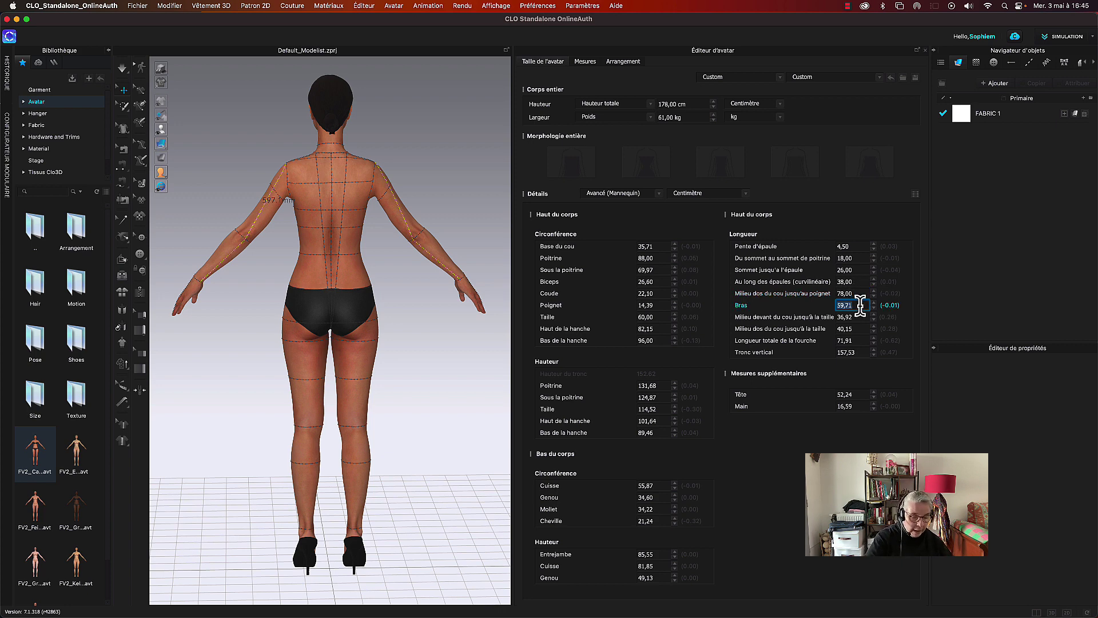
{"action": "type", "text": "6"}
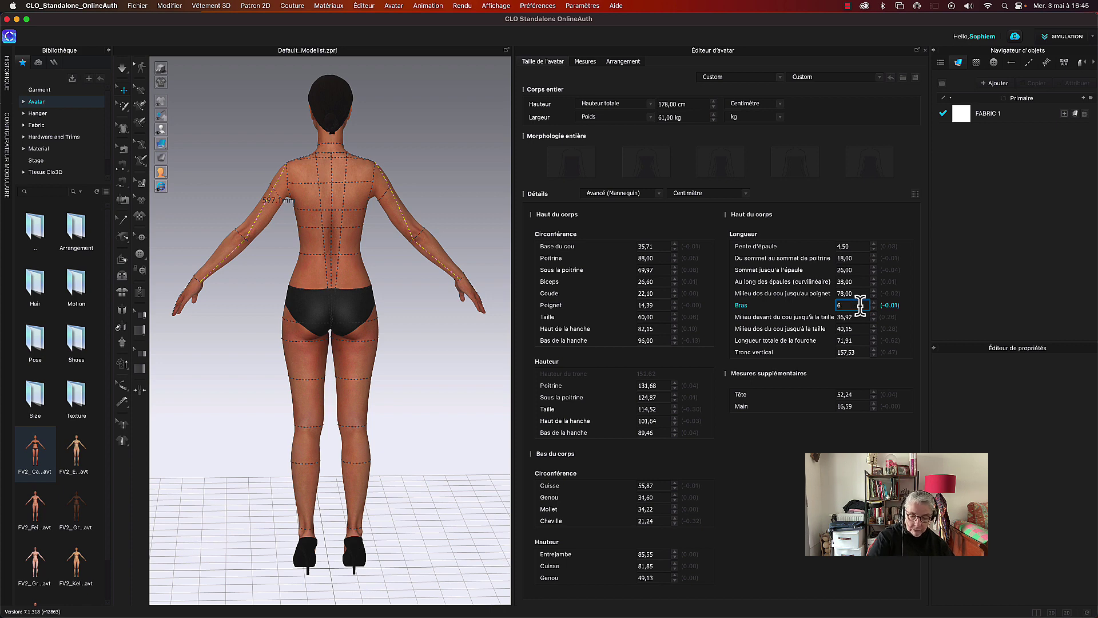
{"action": "type", "text": "0"}
{"action": "key", "text": "Return"}
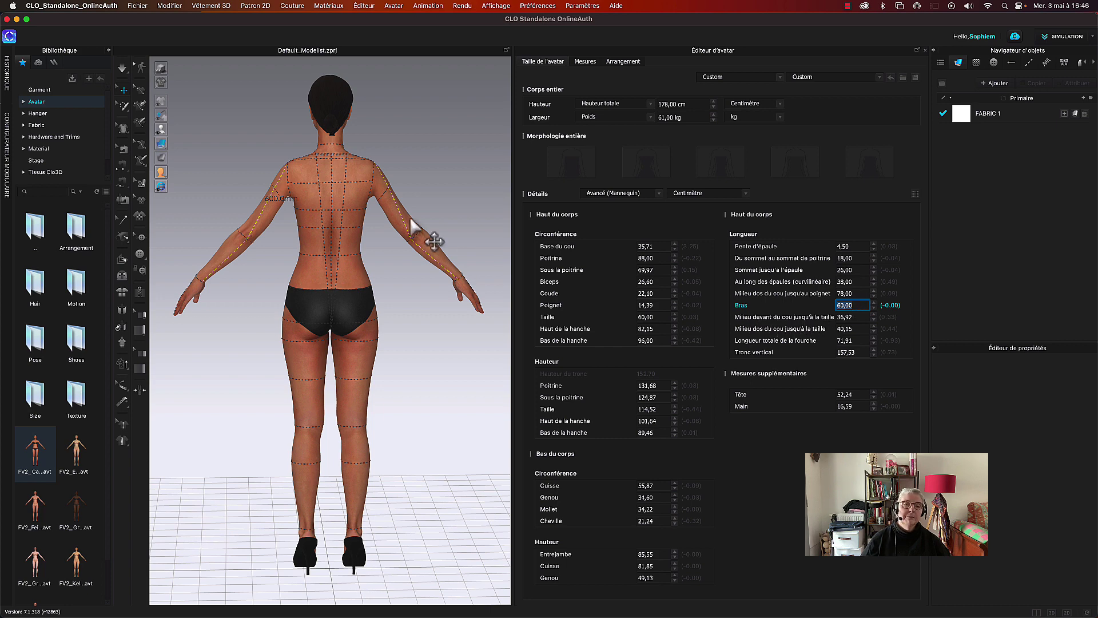
- Try the upper body's Milieu devant du cou jusqu'à la taille length at 33 cm and at 35 cm
{"action": "right_click_drag", "start_coordinate": [452, 132], "coordinate": [342, 139]}
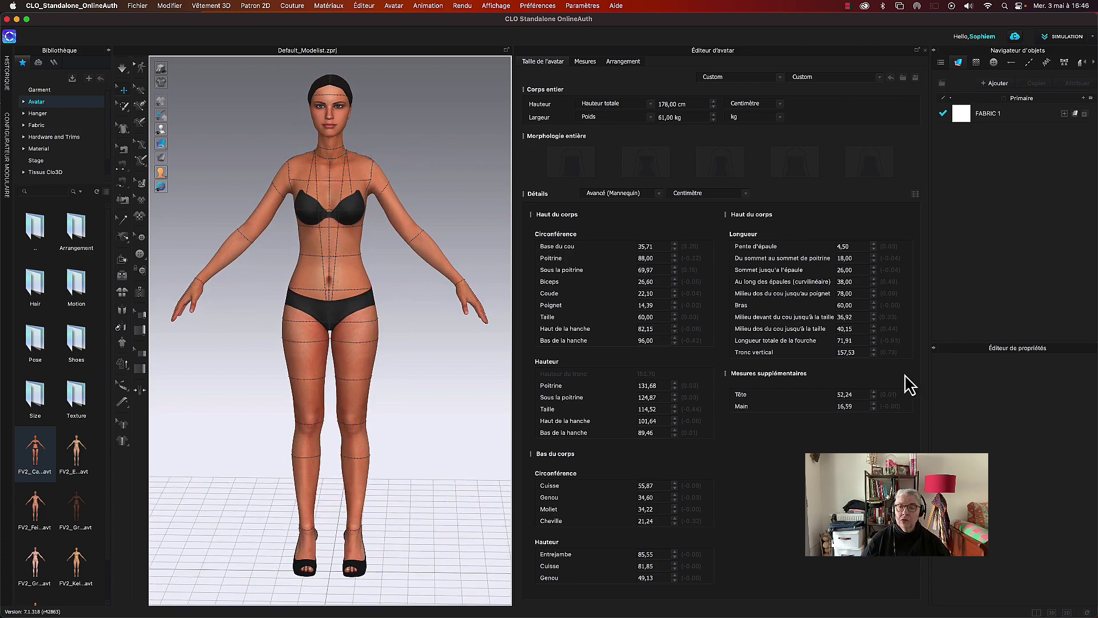
{"action": "left_click", "coordinate": [861, 329]}
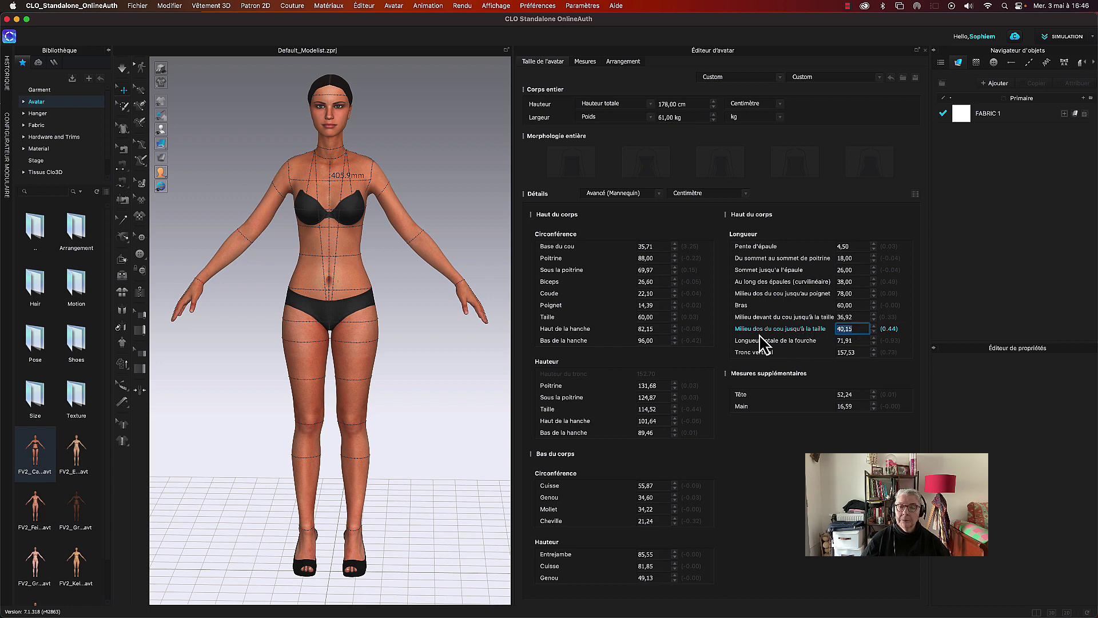
{"action": "left_click", "coordinate": [838, 328]}
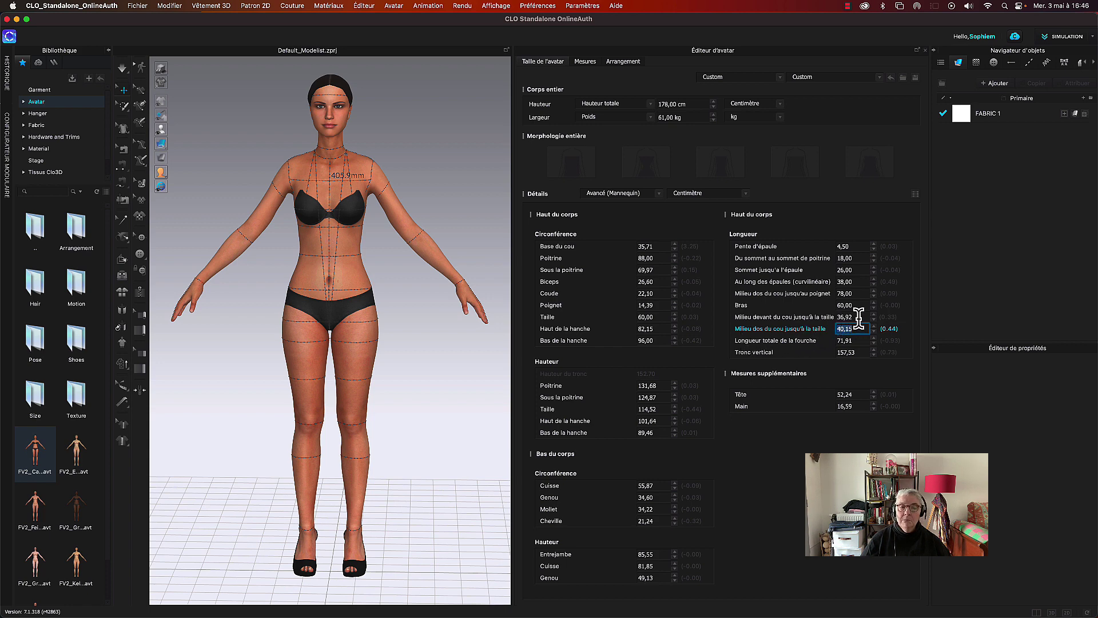
{"action": "left_click", "coordinate": [859, 317]}
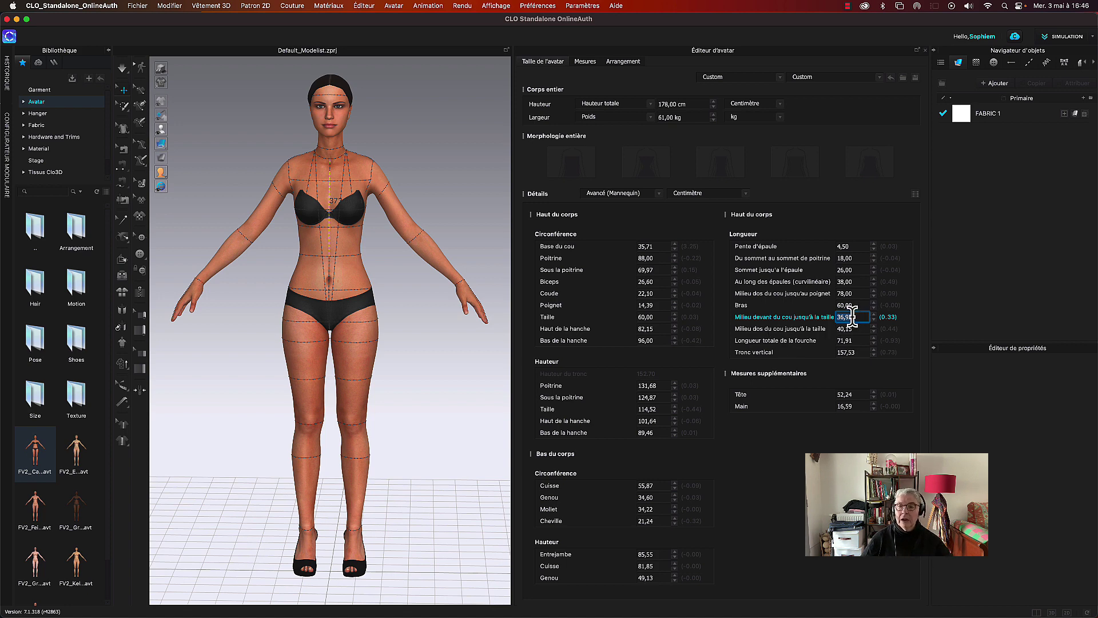
{"action": "left_click", "coordinate": [858, 317]}
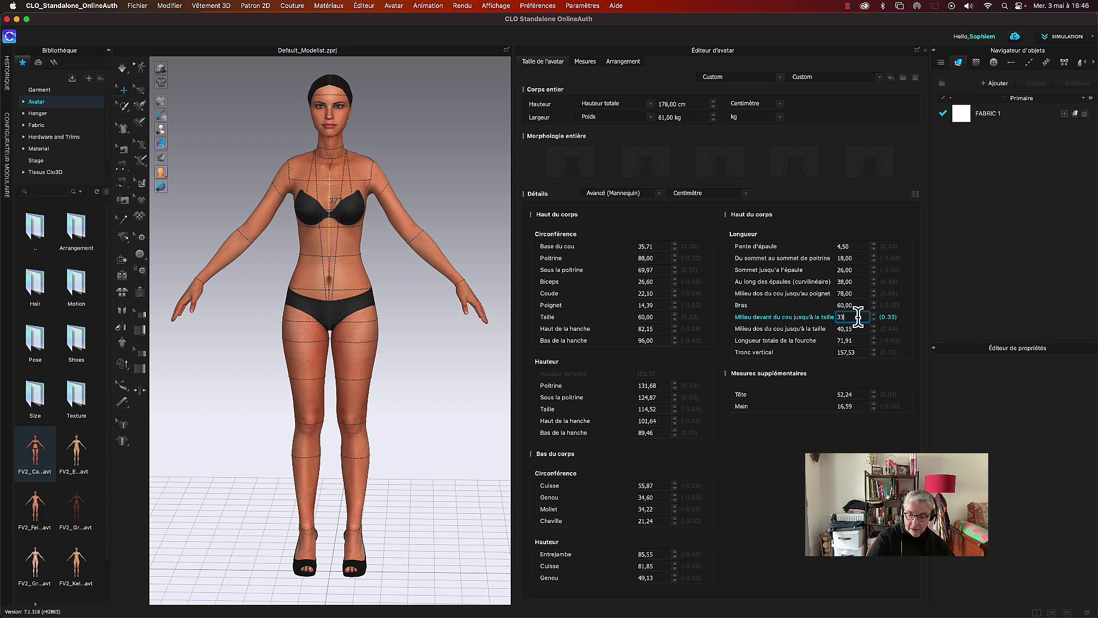
{"action": "key", "text": "Return"}
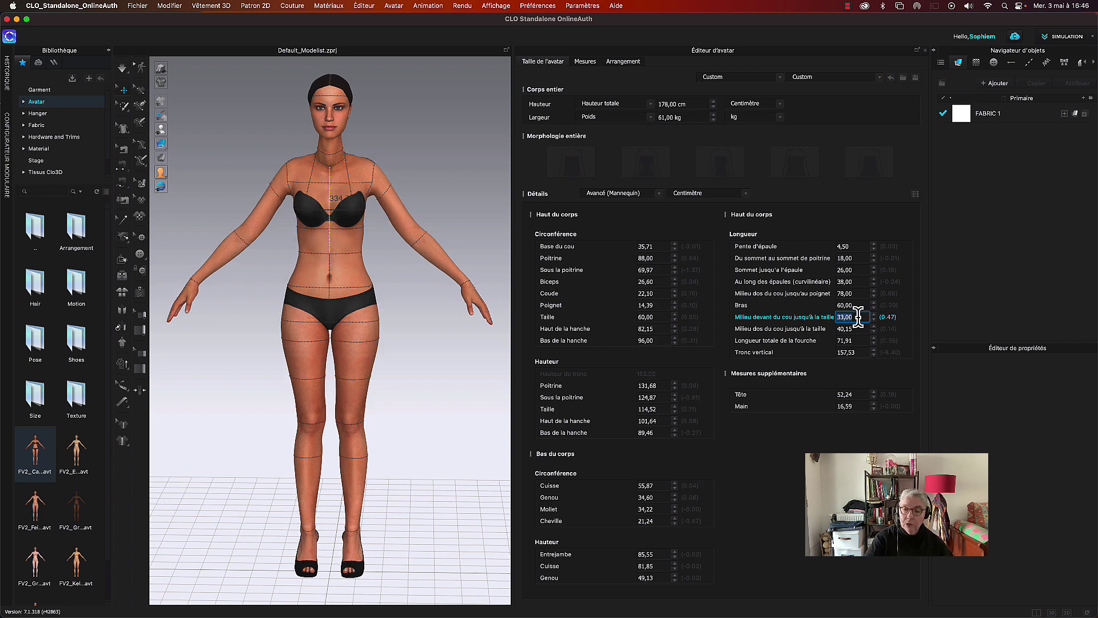
{"action": "key", "text": "BackSpace"}
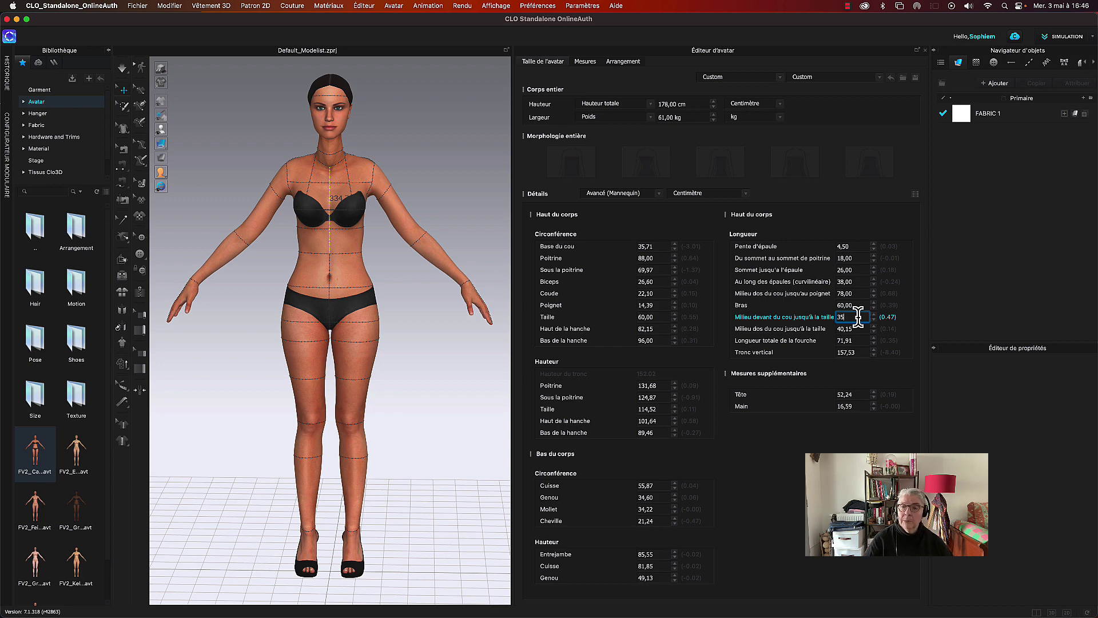
{"action": "key", "text": "Return"}
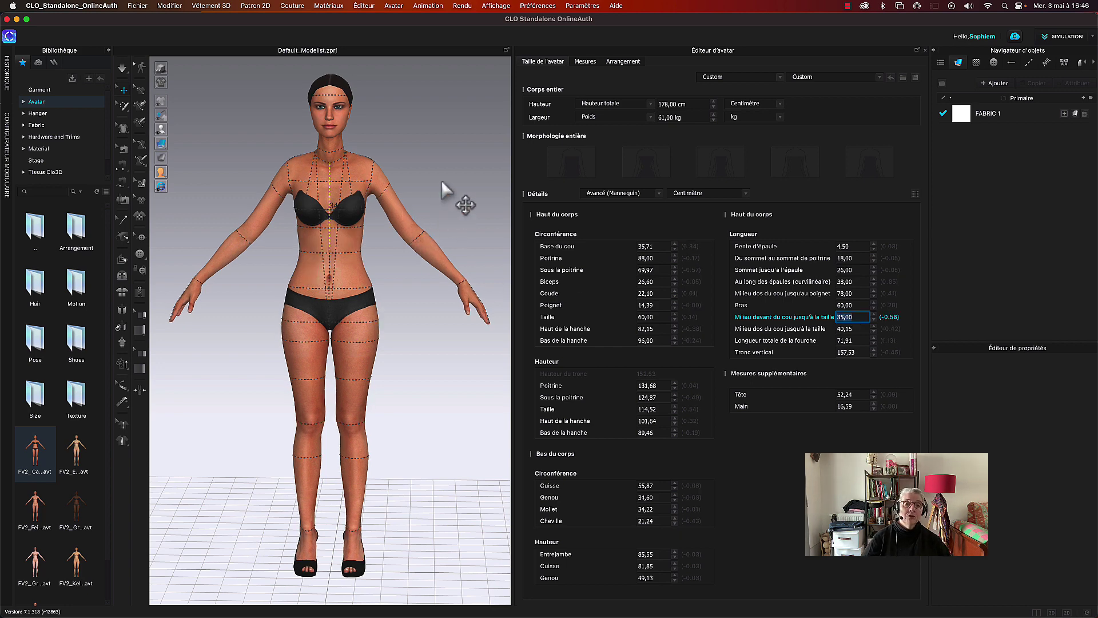
- Check the avatar's posture in profile and raise the Milieu devant du cou jusqu'à la taille length to 37 cm
{"action": "right_click_drag", "start_coordinate": [442, 179], "coordinate": [379, 180]}
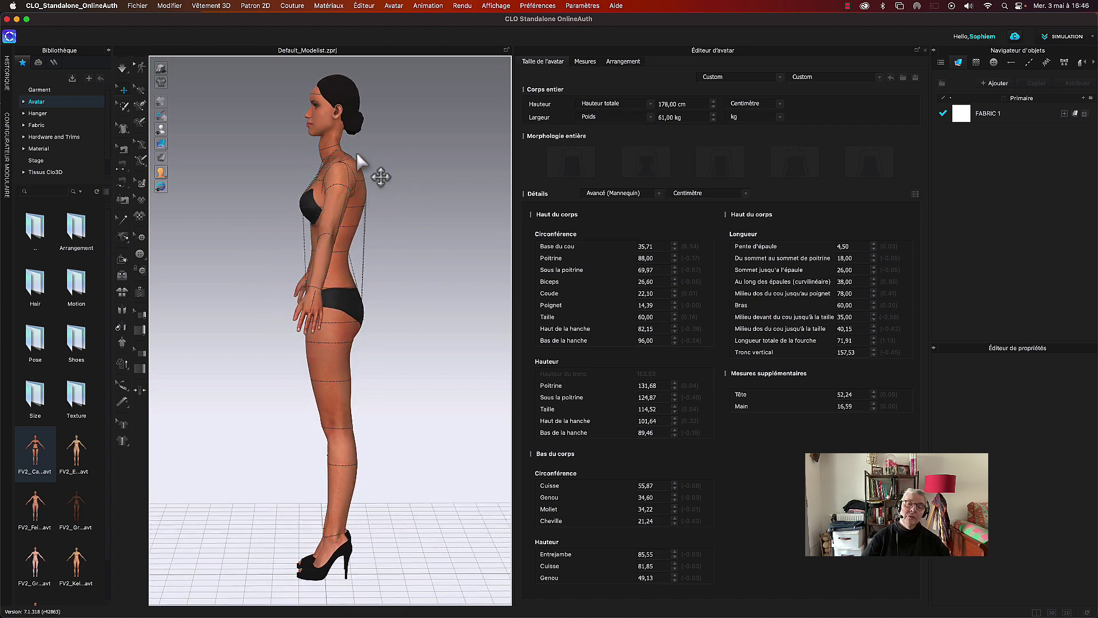
{"action": "left_click", "coordinate": [874, 314]}
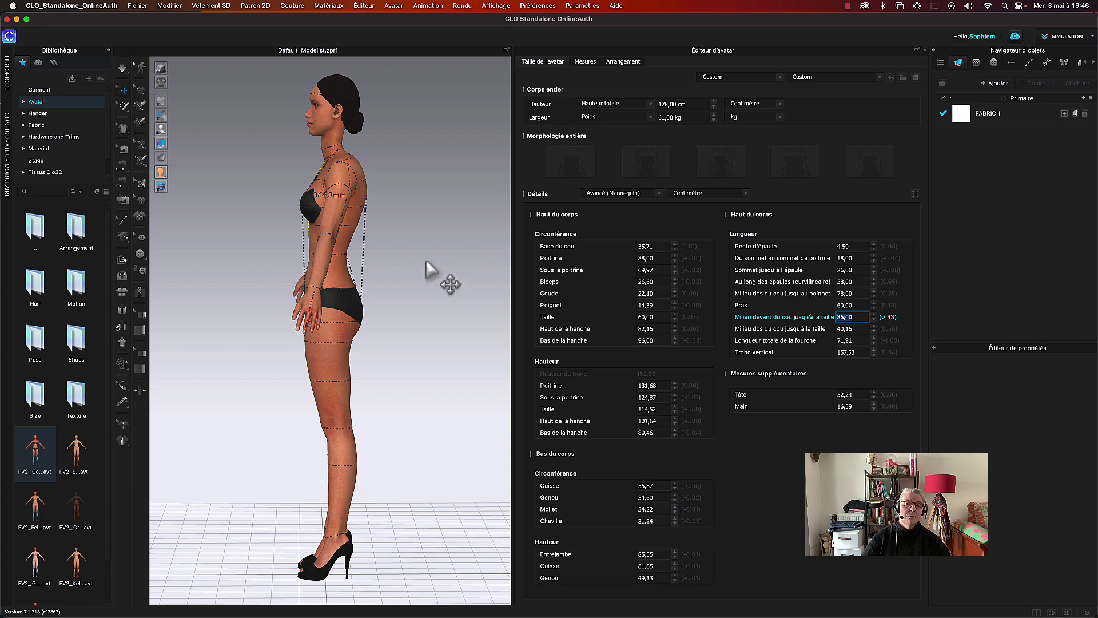
{"action": "left_click", "coordinate": [874, 315]}
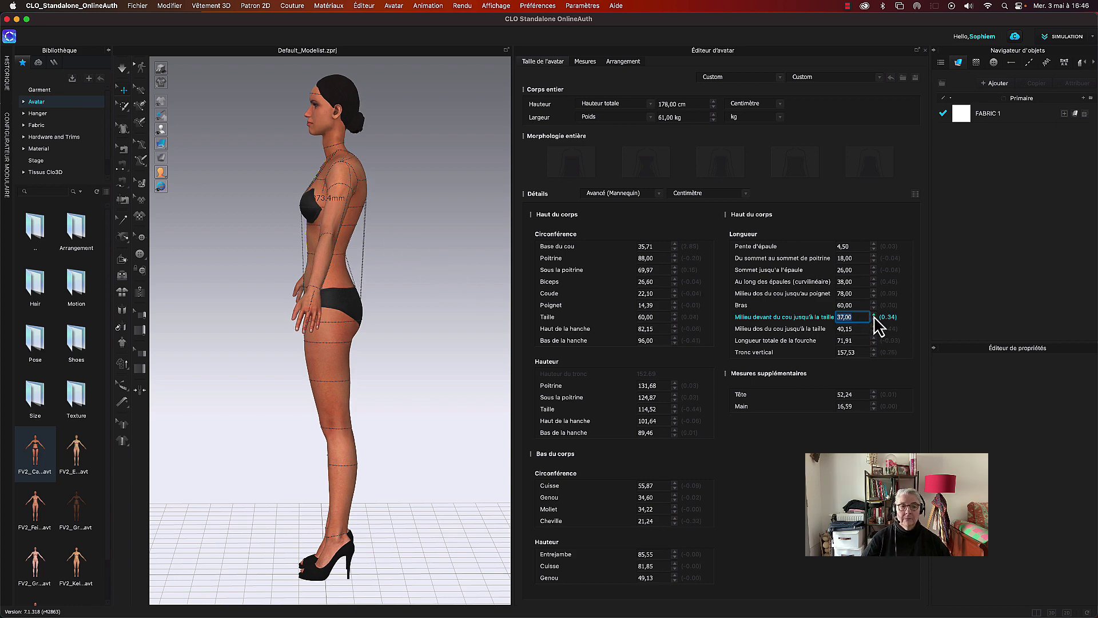
- Increase the upper body's Milieu dos du cou jusqu'au poignet length to 79 cm
{"action": "left_click", "coordinate": [860, 292]}
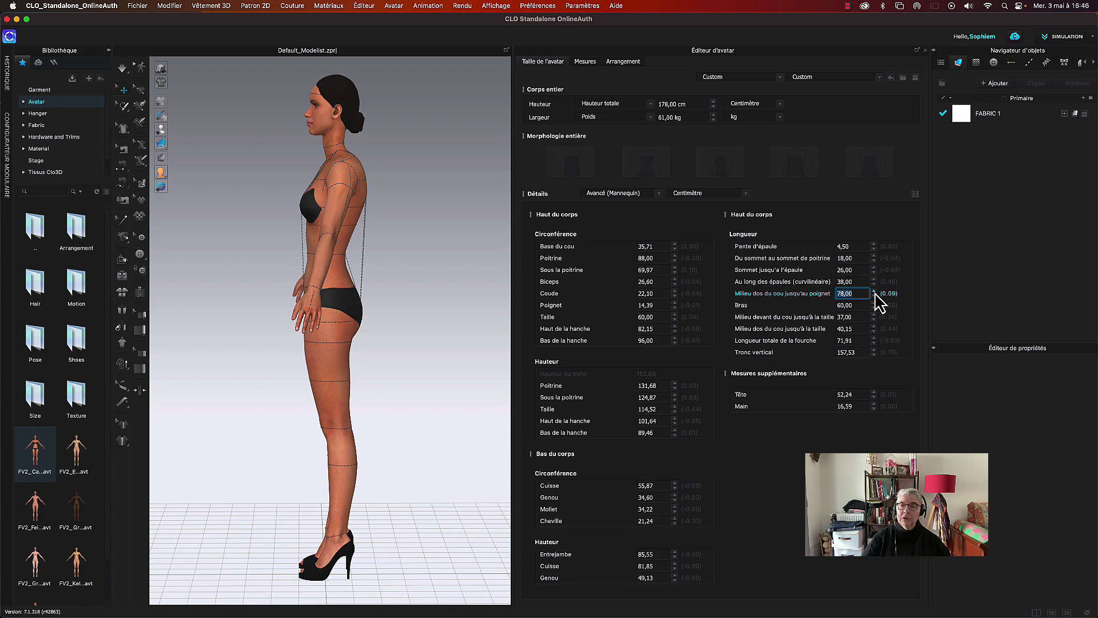
{"action": "left_click", "coordinate": [874, 291]}
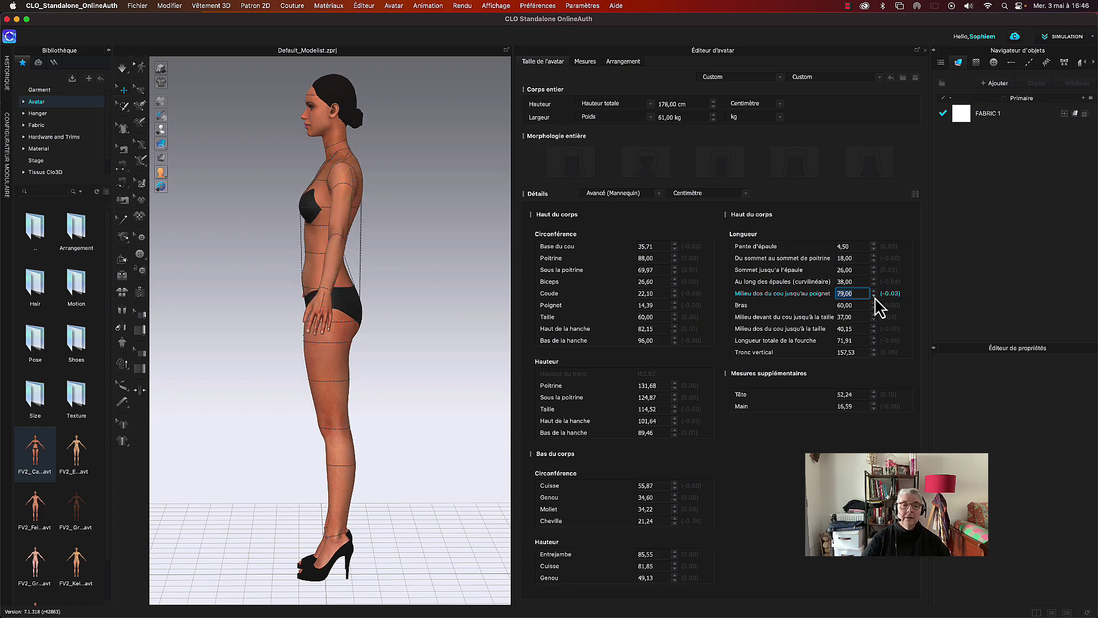
- Compare the avatar's posture with the Milieu dos du cou jusqu'au poignet length at 78 cm and at 79 cm
{"action": "left_click", "coordinate": [874, 296]}
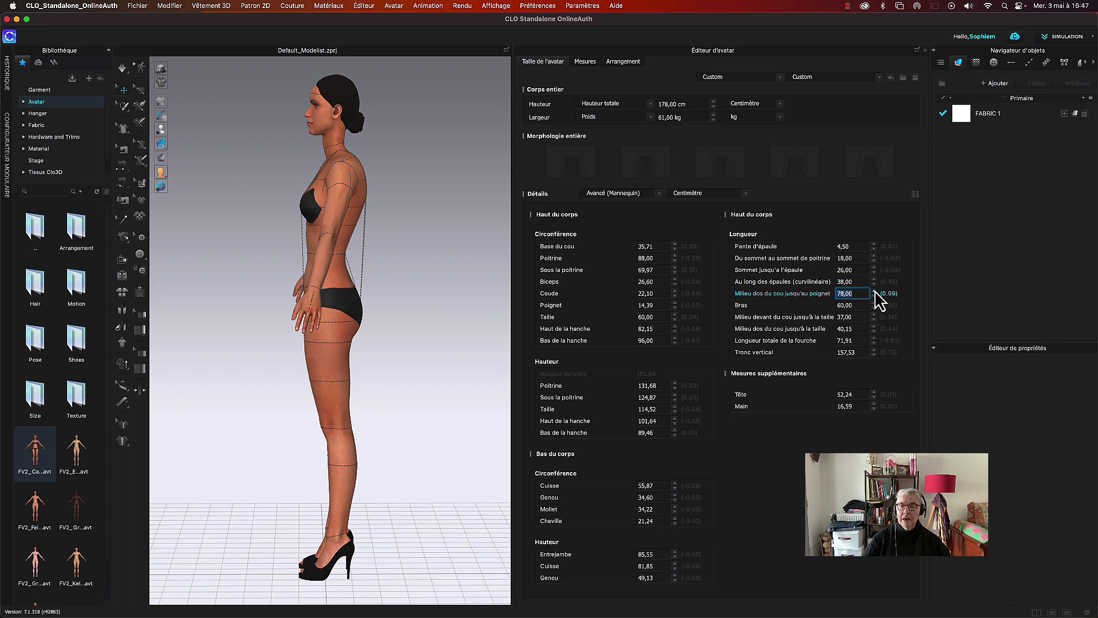
{"action": "left_click", "coordinate": [874, 291]}
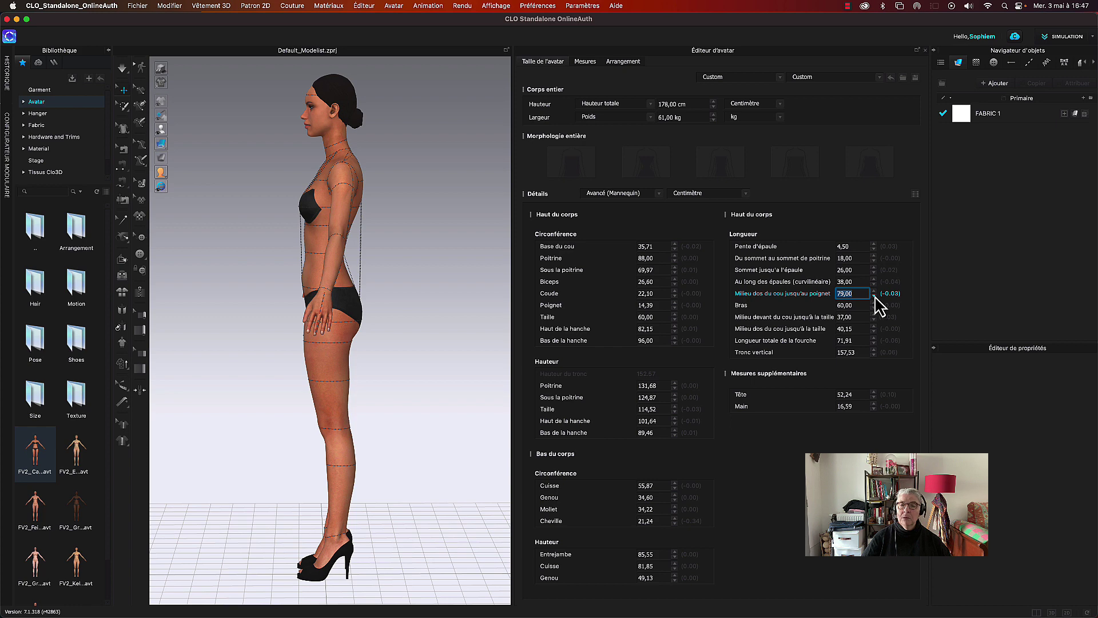
{"action": "left_click", "coordinate": [874, 296]}
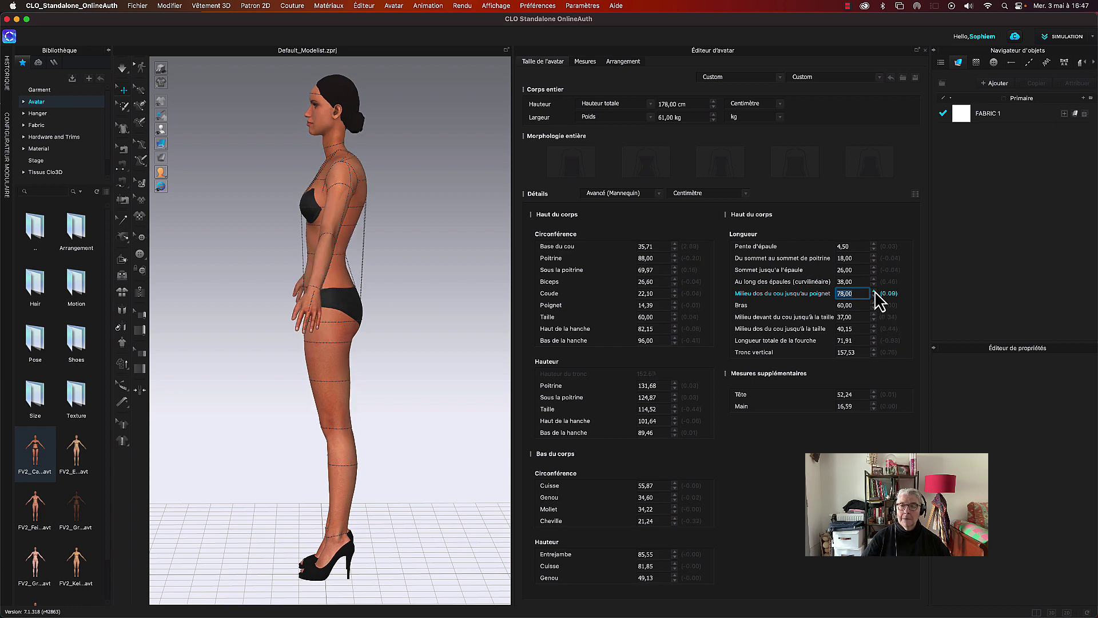
{"action": "left_click", "coordinate": [875, 291]}
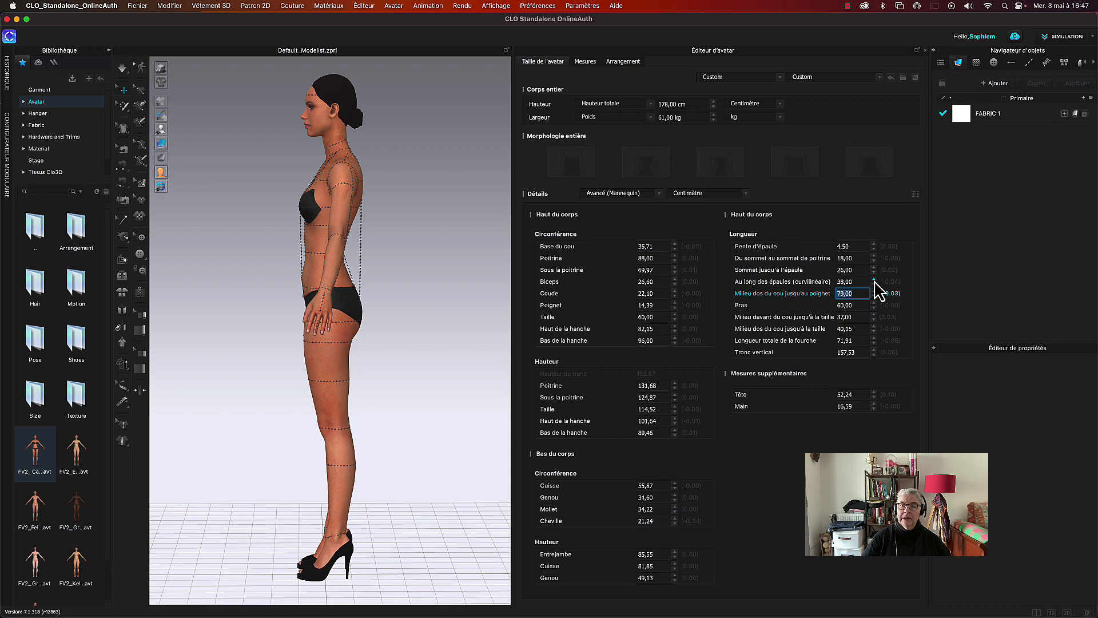
- Try the Au long des épaules (curvilinéaire) length at 39 cm and the Milieu dos du cou jusqu'au poignet length at 80 cm
{"action": "left_click", "coordinate": [874, 280]}
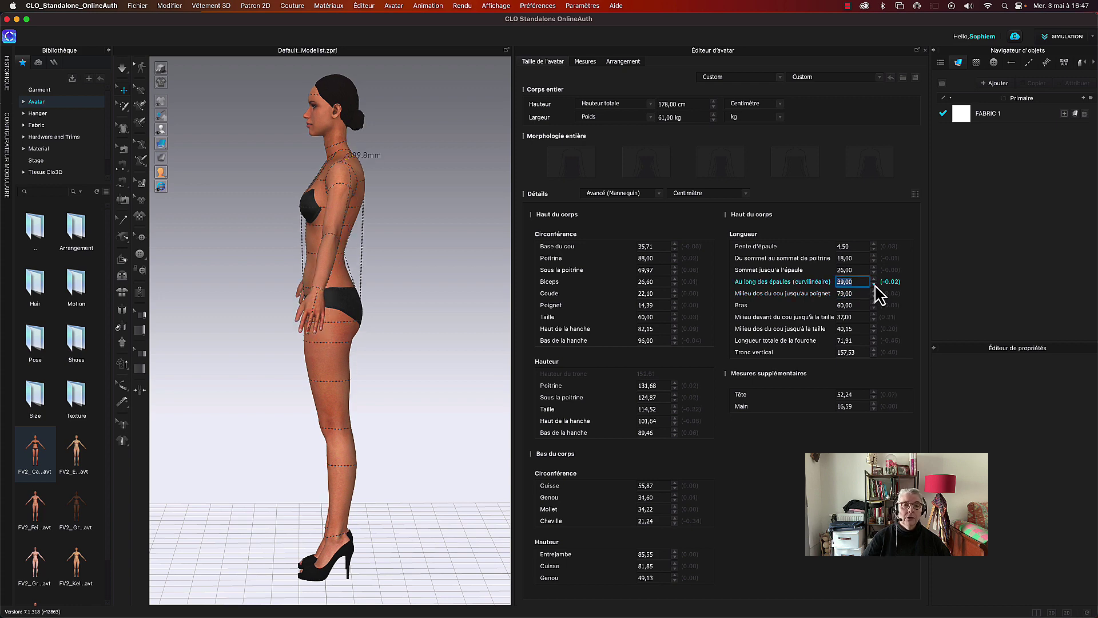
{"action": "left_click", "coordinate": [874, 285]}
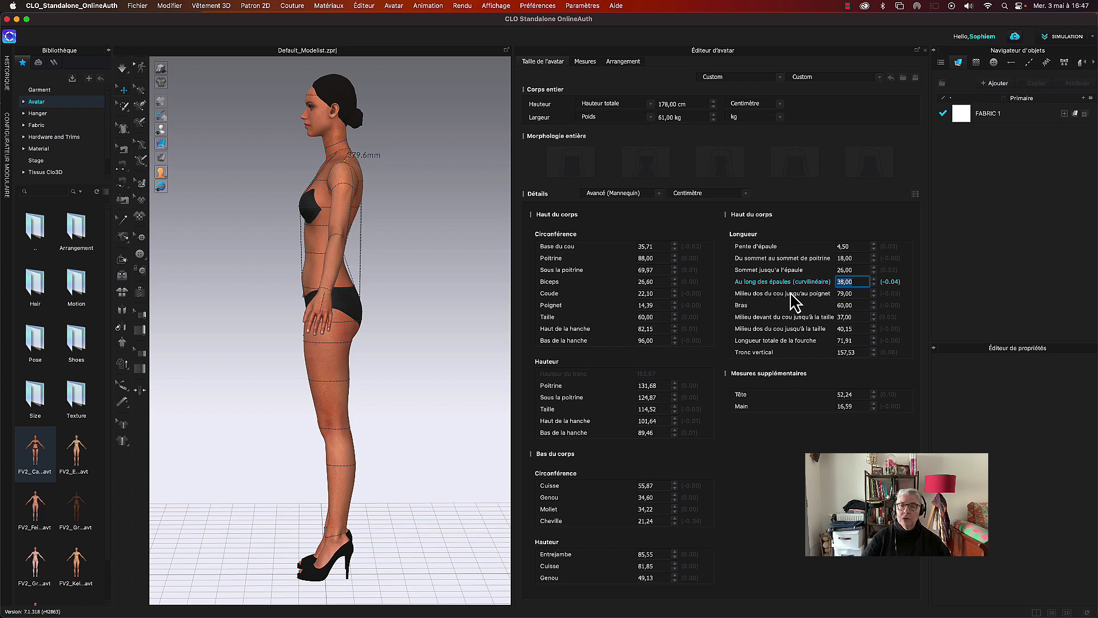
{"action": "left_click", "coordinate": [874, 291]}
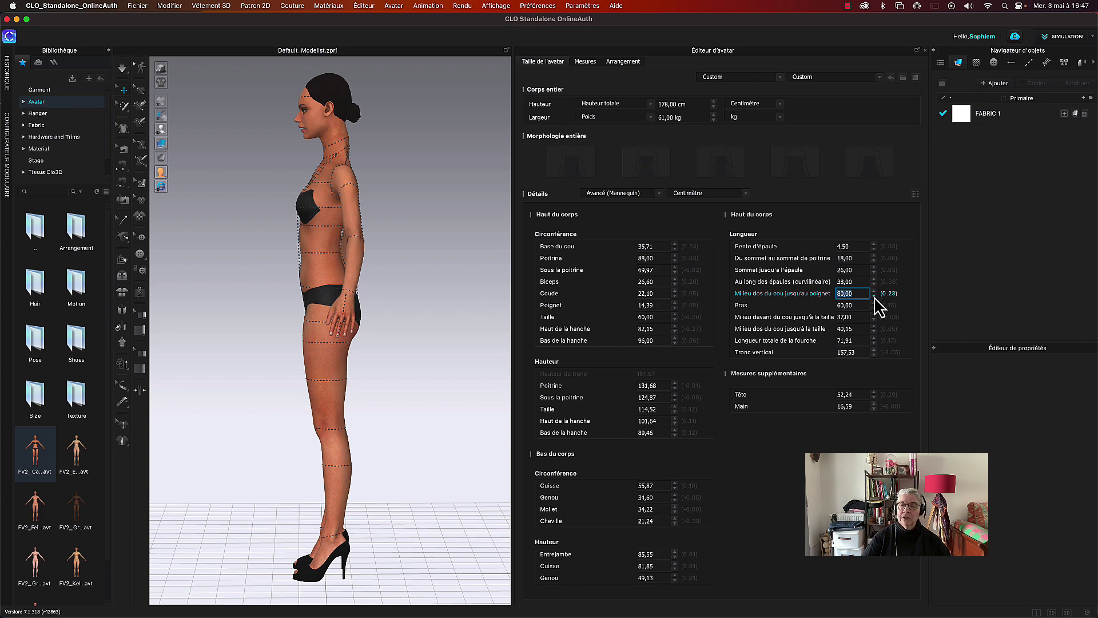
{"action": "left_click", "coordinate": [874, 297]}
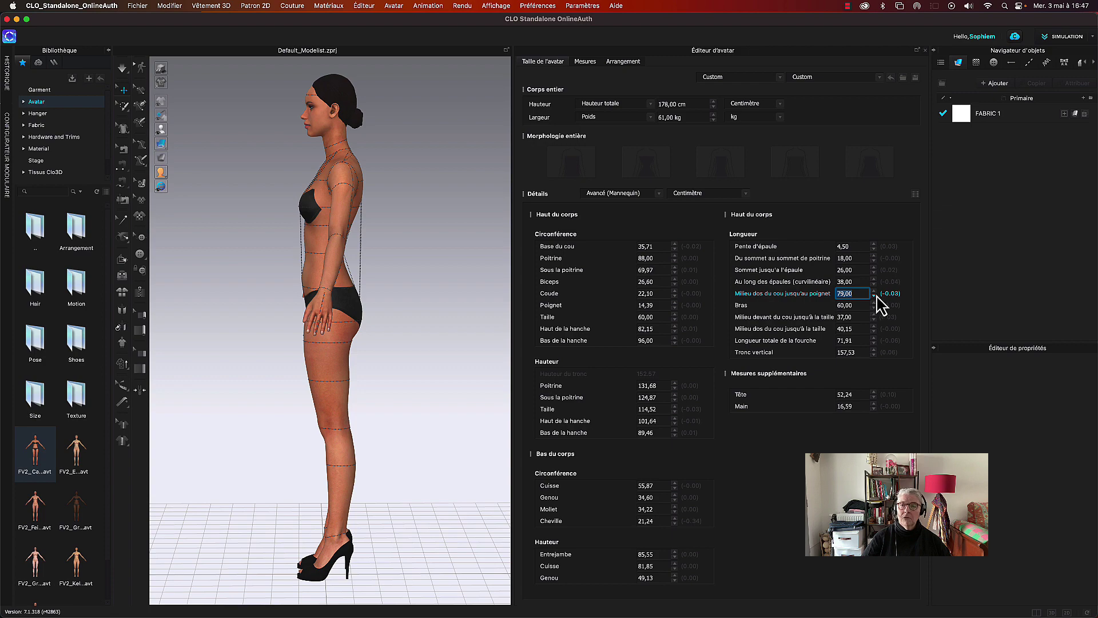
- Check the profile with the Milieu devant du cou jusqu'à la taille length at 35 and 37 cm, and set it to 36 cm
{"action": "mouse_move", "coordinate": [436, 201]}
{"action": "right_mouse_down"}
{"action": "mouse_move", "coordinate": [366, 217]}
{"action": "mouse_move", "coordinate": [325, 206]}
{"action": "mouse_move", "coordinate": [407, 221]}
{"action": "mouse_move", "coordinate": [450, 204]}
{"action": "right_mouse_up"}
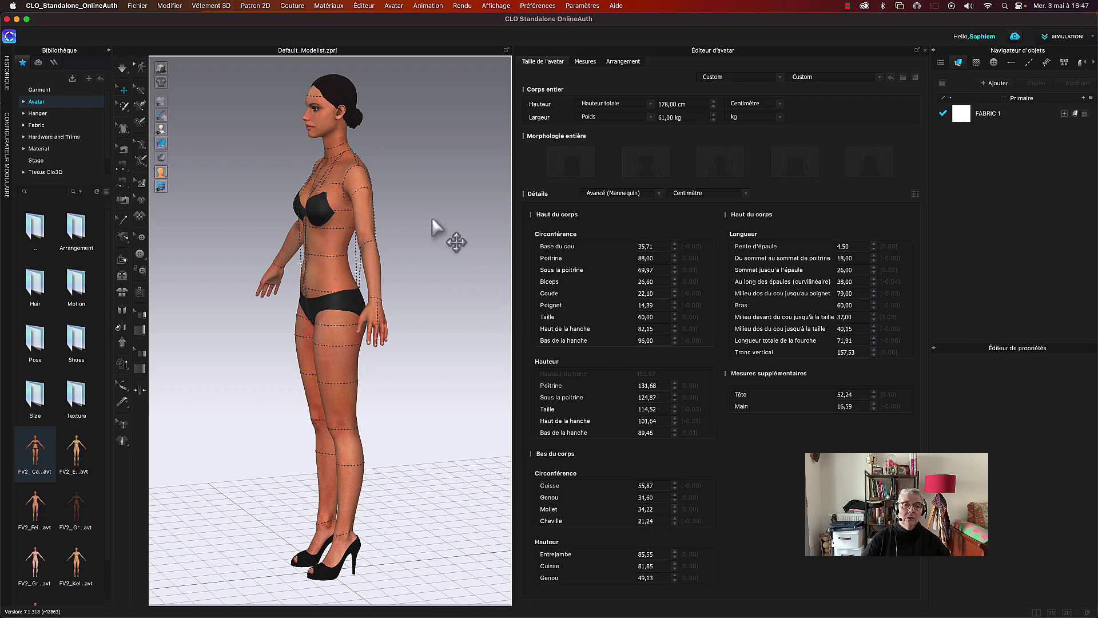
{"action": "key", "text": "4"}
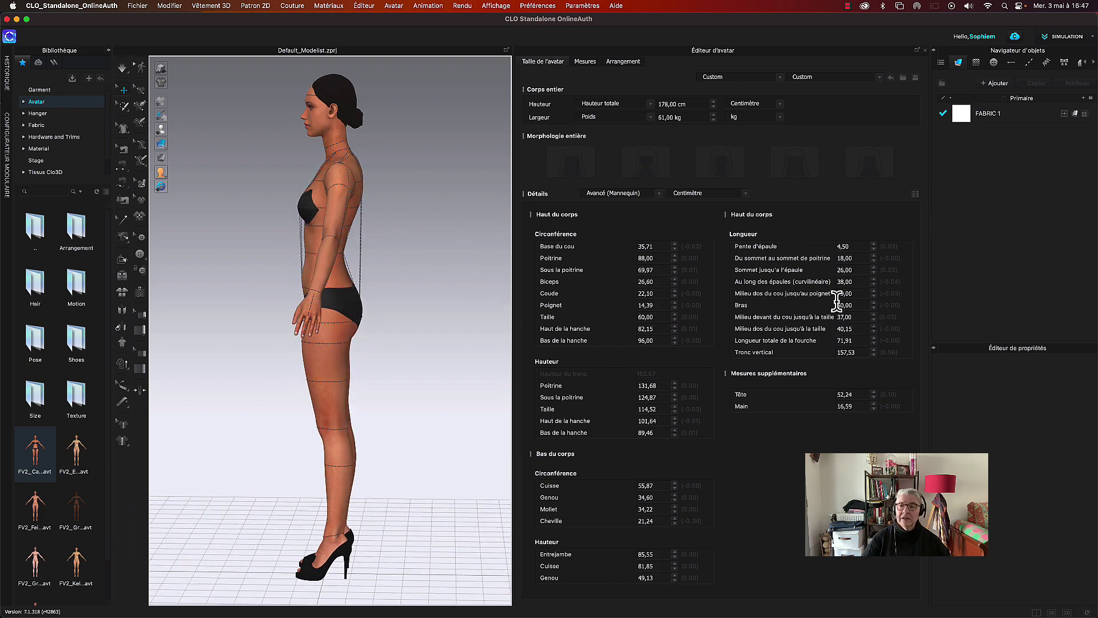
{"action": "left_click", "coordinate": [875, 319]}
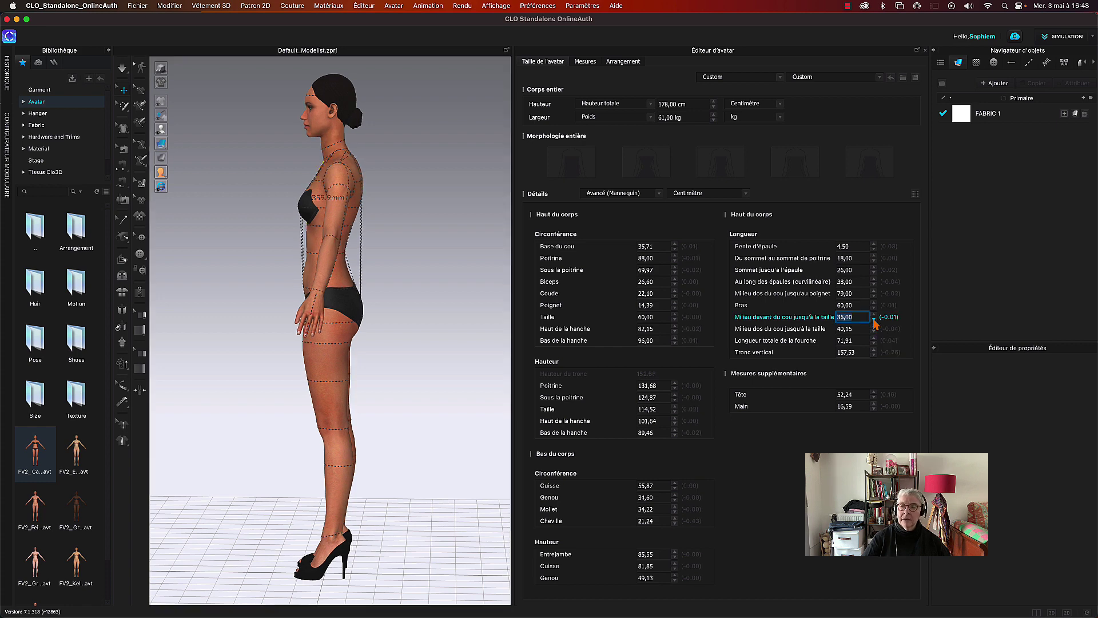
{"action": "left_click", "coordinate": [874, 320]}
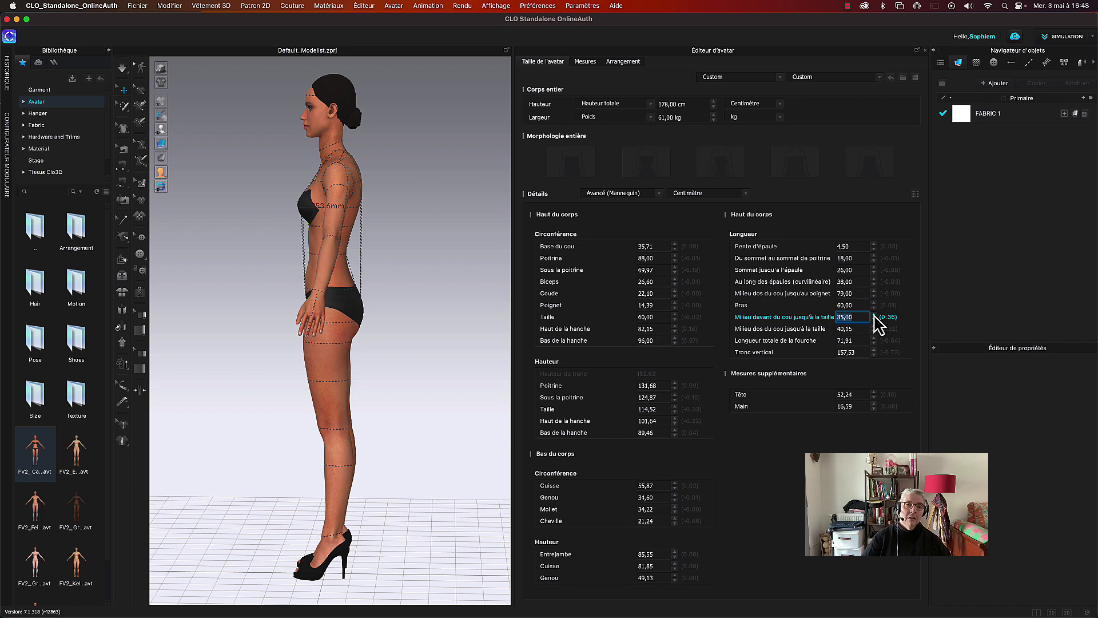
{"action": "left_click", "coordinate": [875, 314]}
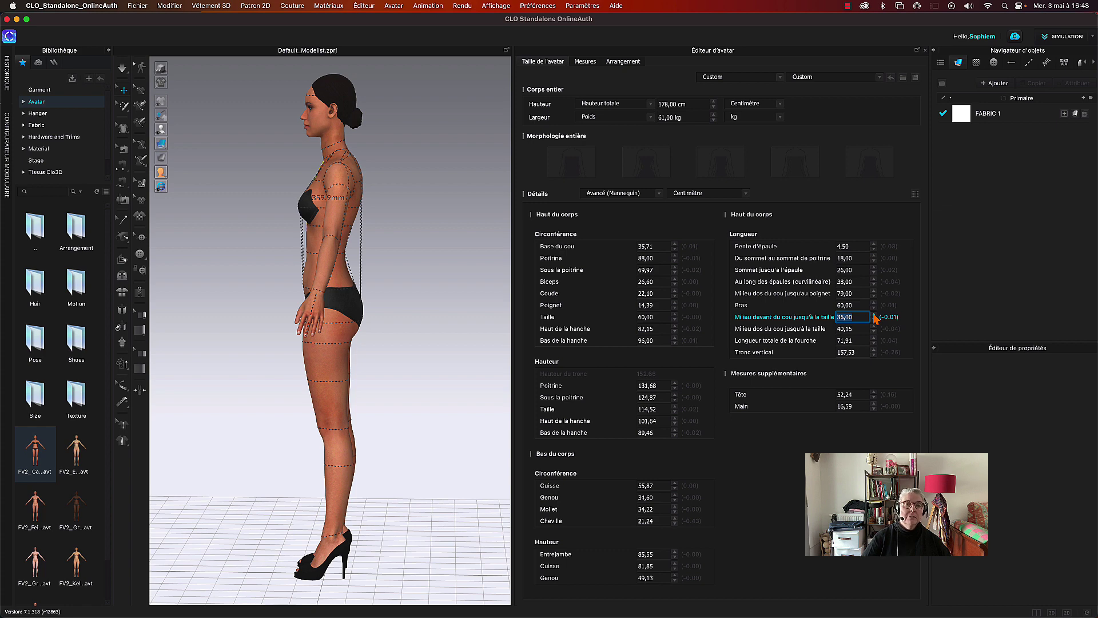
{"action": "left_click", "coordinate": [874, 314]}
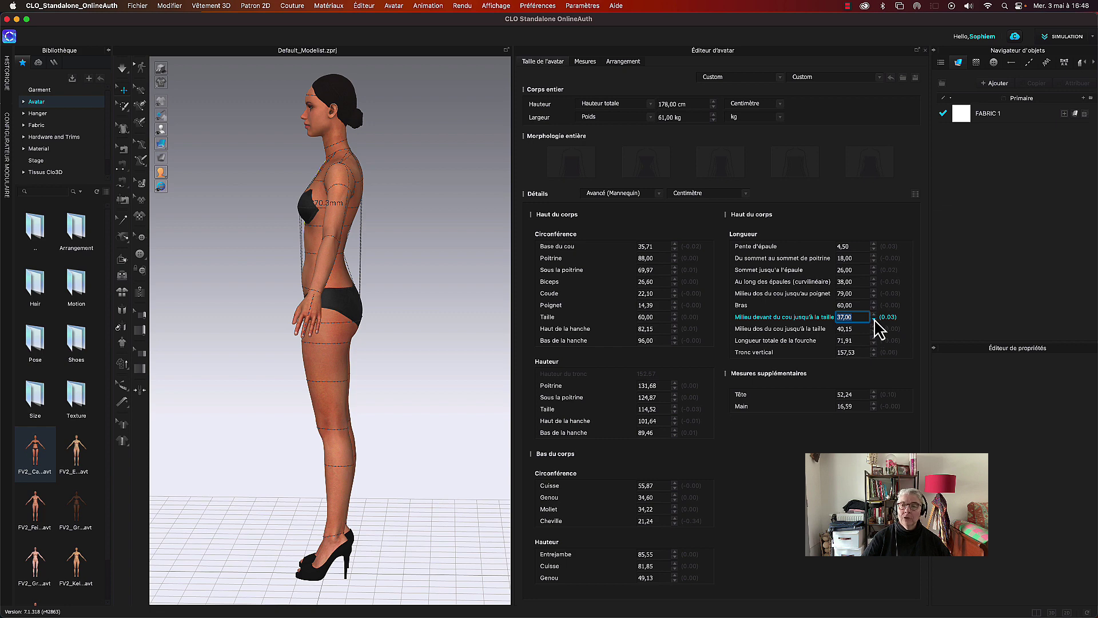
{"action": "left_click", "coordinate": [874, 319]}
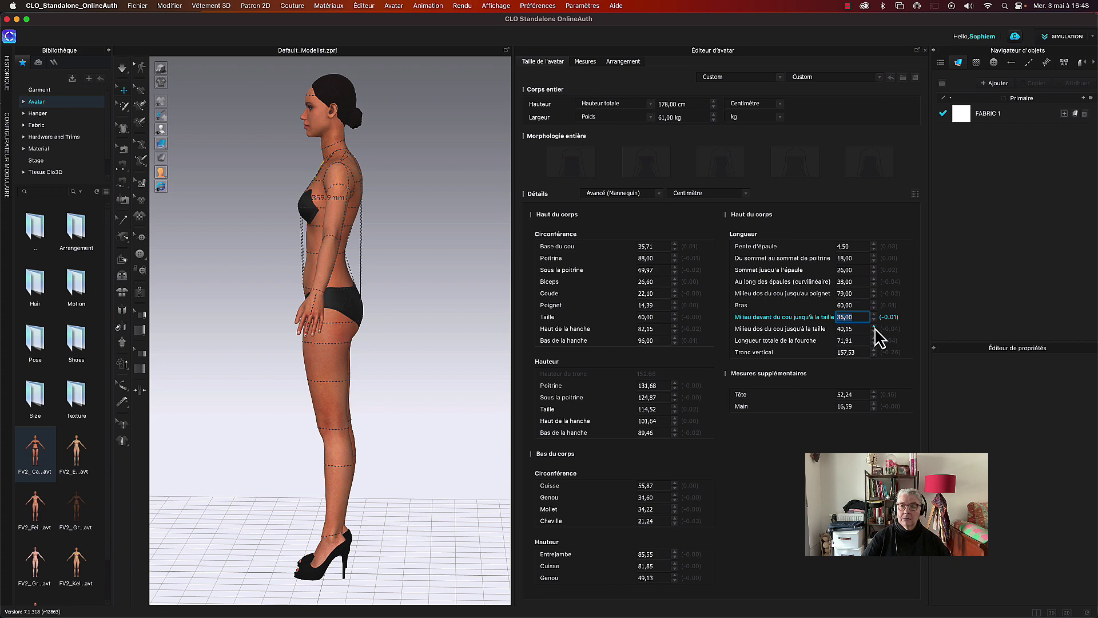
- Set the upper body's Milieu dos du cou jusqu'à la taille length to 41 cm and its Longueur totale de la fourche to 72 cm
{"action": "left_click", "coordinate": [873, 327]}
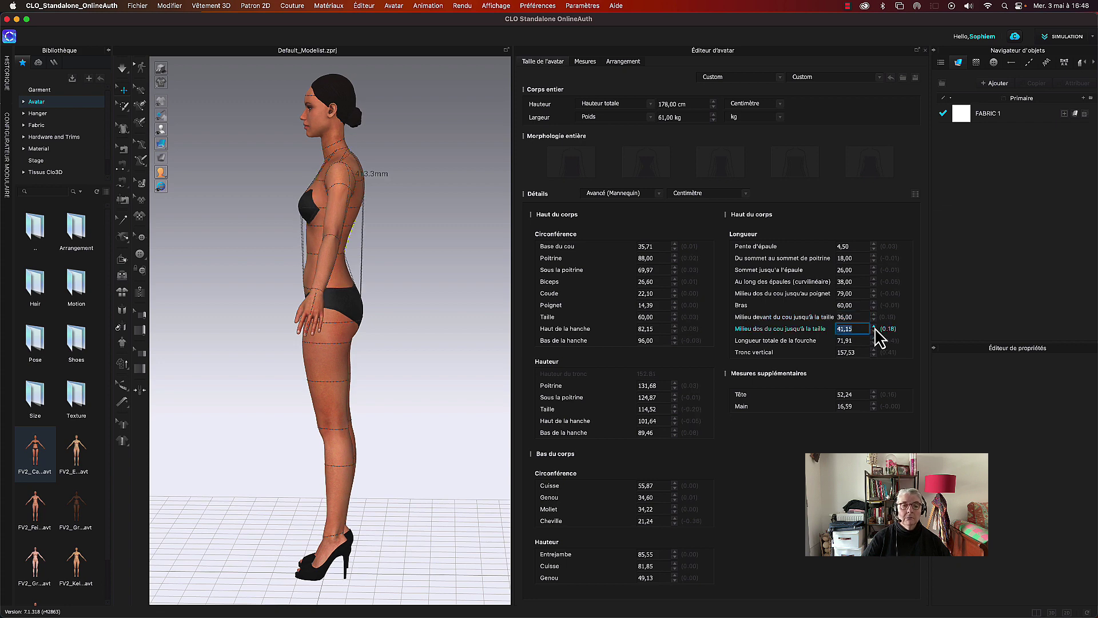
{"action": "left_click", "coordinate": [866, 328]}
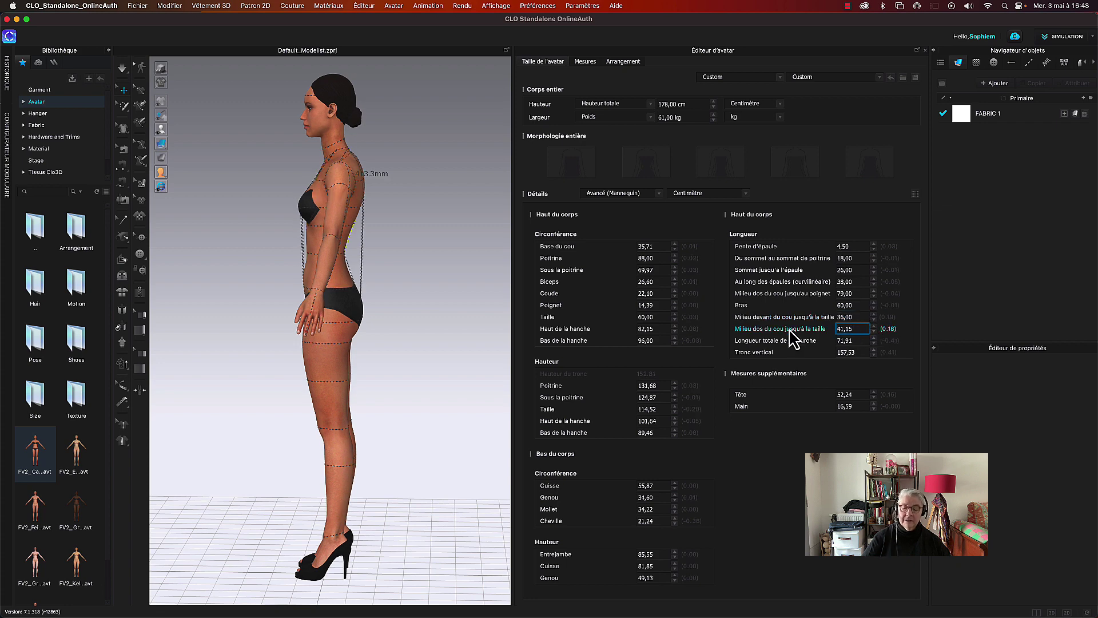
{"action": "key", "text": "BackSpace"}
{"action": "key", "text": "BackSpace"}
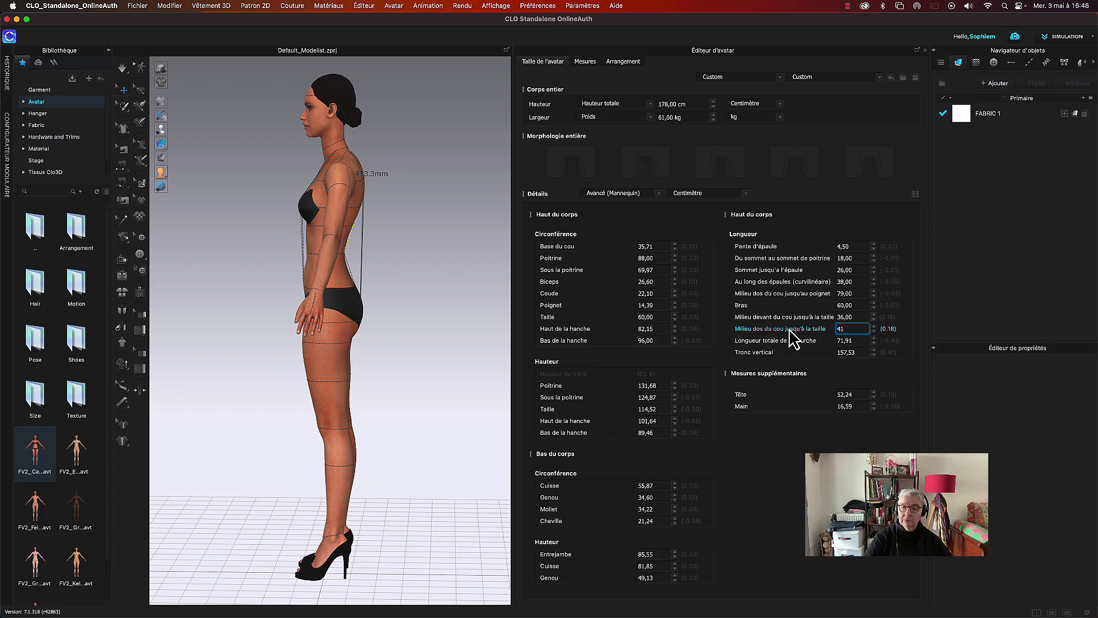
{"action": "key", "text": "Return"}
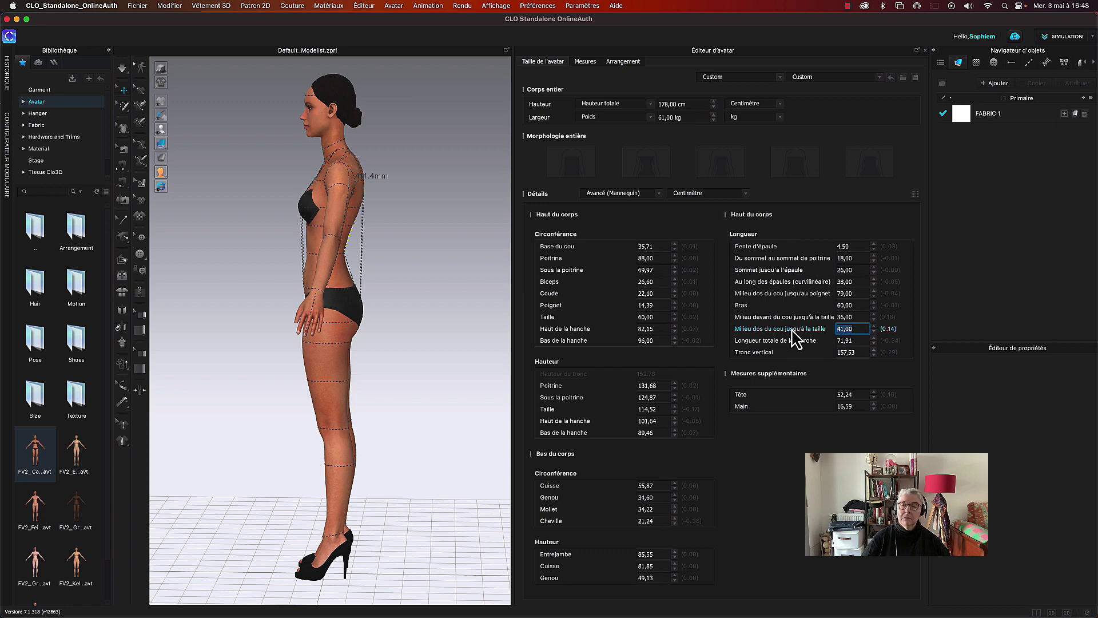
{"action": "left_click", "coordinate": [861, 338]}
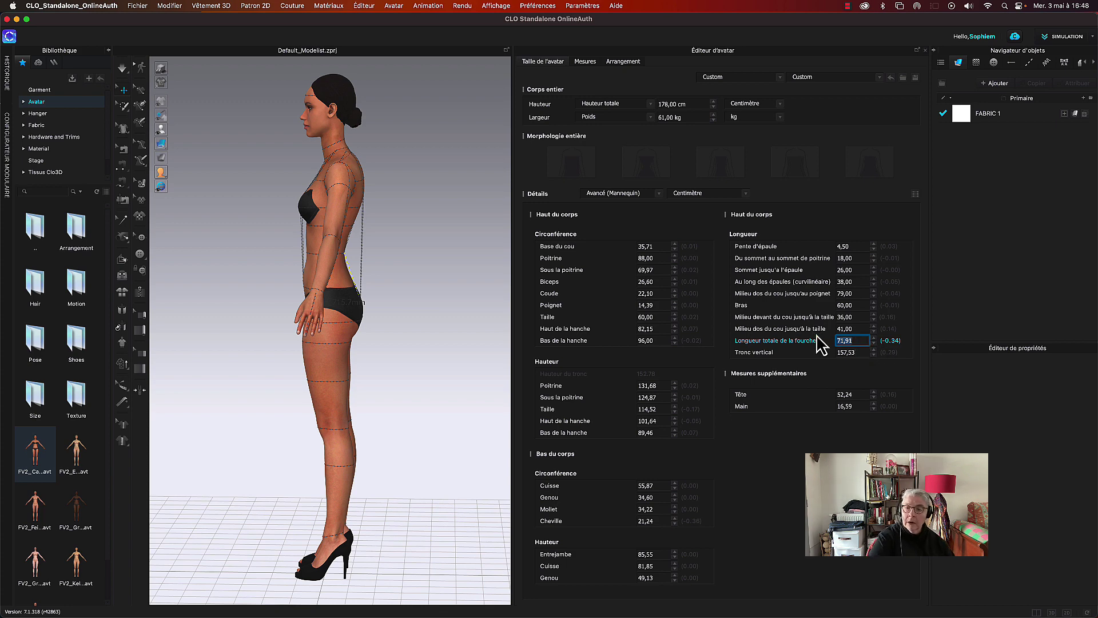
{"action": "type", "text": "72"}
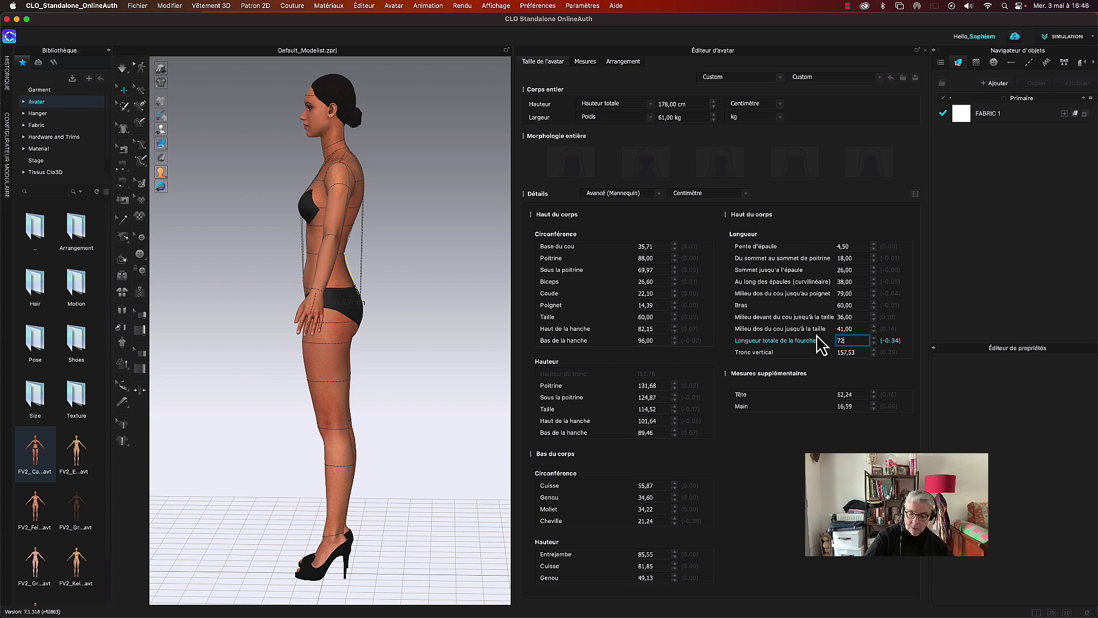
{"action": "key", "text": "Return"}
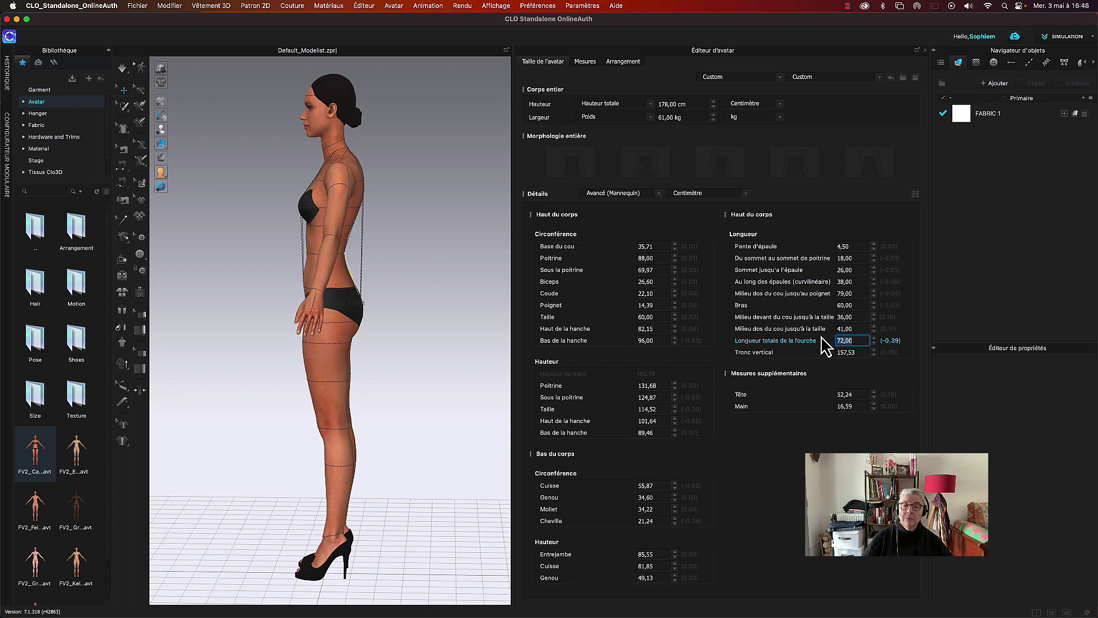
- Set the upper body's Tronc vertical length to 155 cm with the avatar seen from the front
{"action": "left_click", "coordinate": [861, 352]}
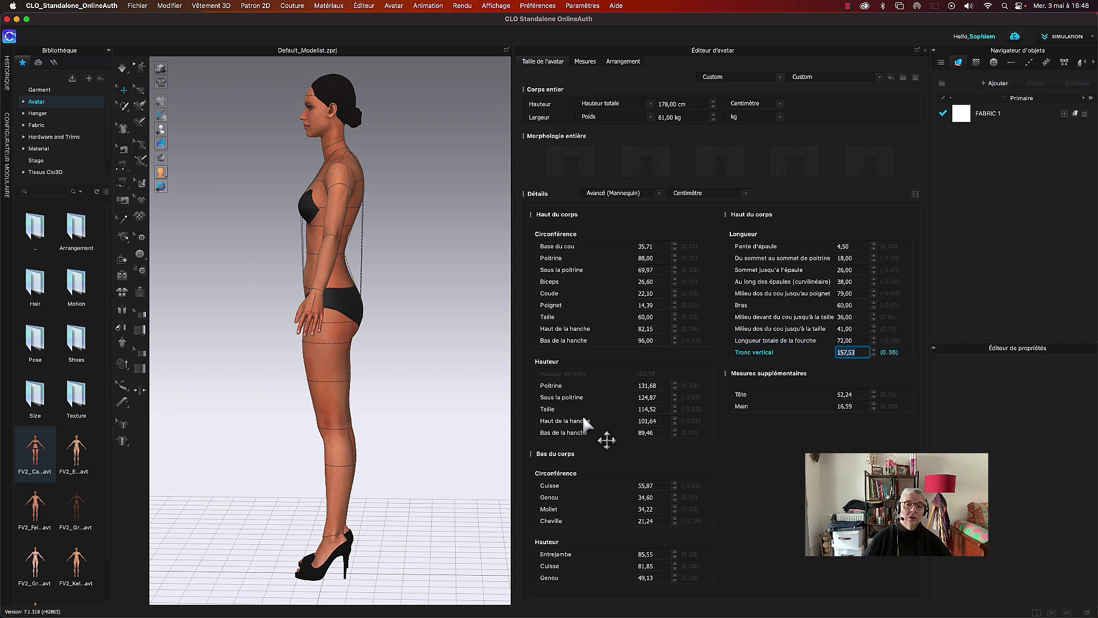
{"action": "right_click_drag", "start_coordinate": [420, 321], "coordinate": [471, 322]}
{"action": "left_click", "coordinate": [861, 353]}
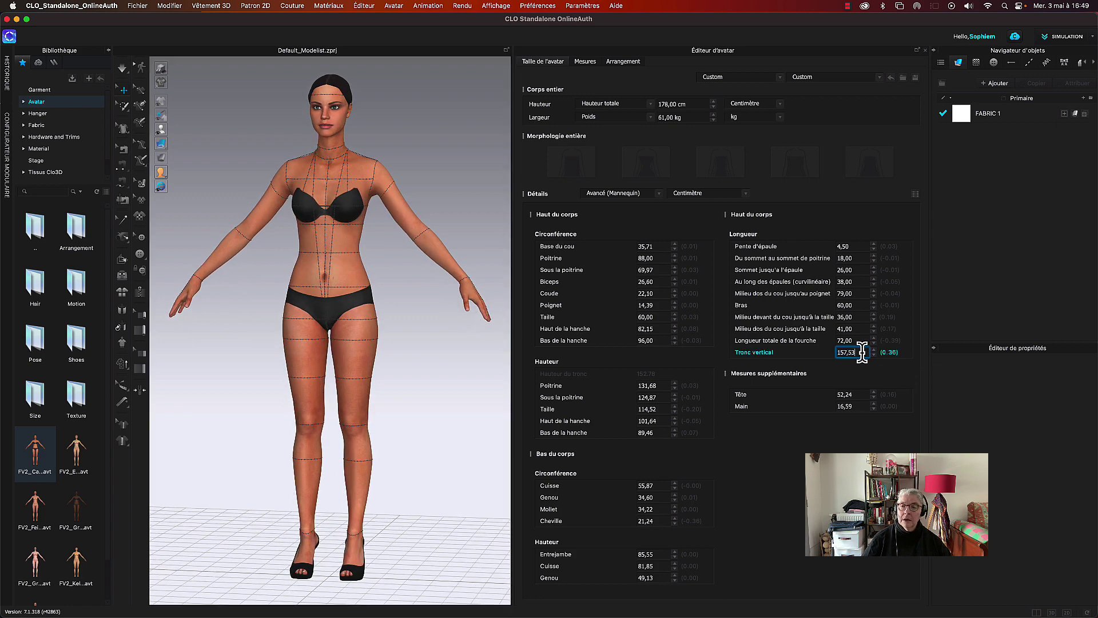
{"action": "left_click", "coordinate": [834, 353]}
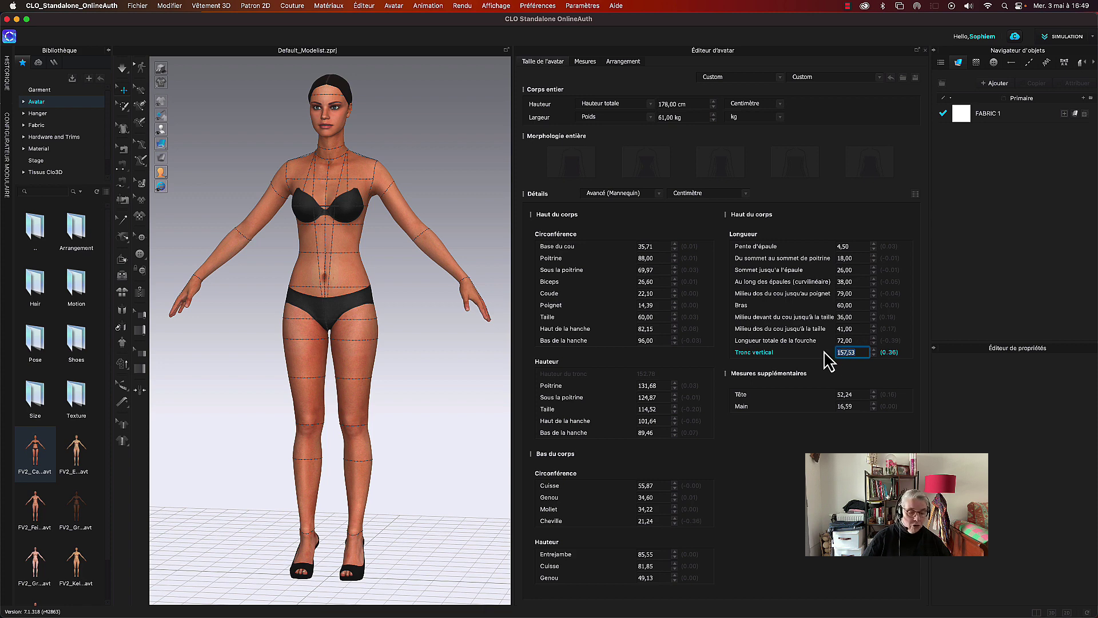
{"action": "type", "text": "155"}
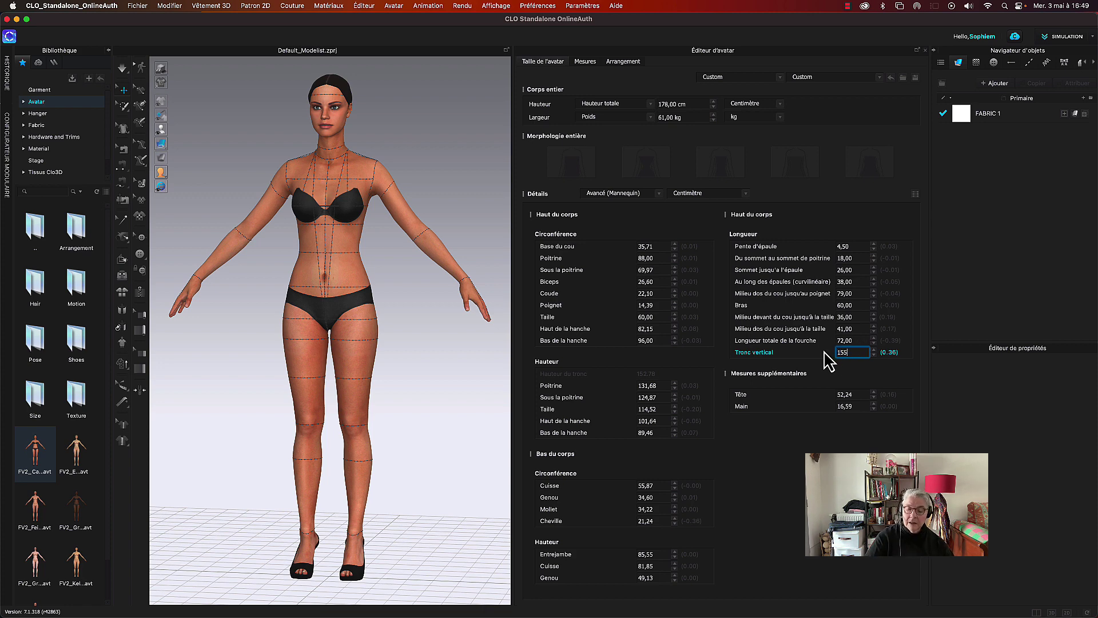
{"action": "key", "text": "Return"}
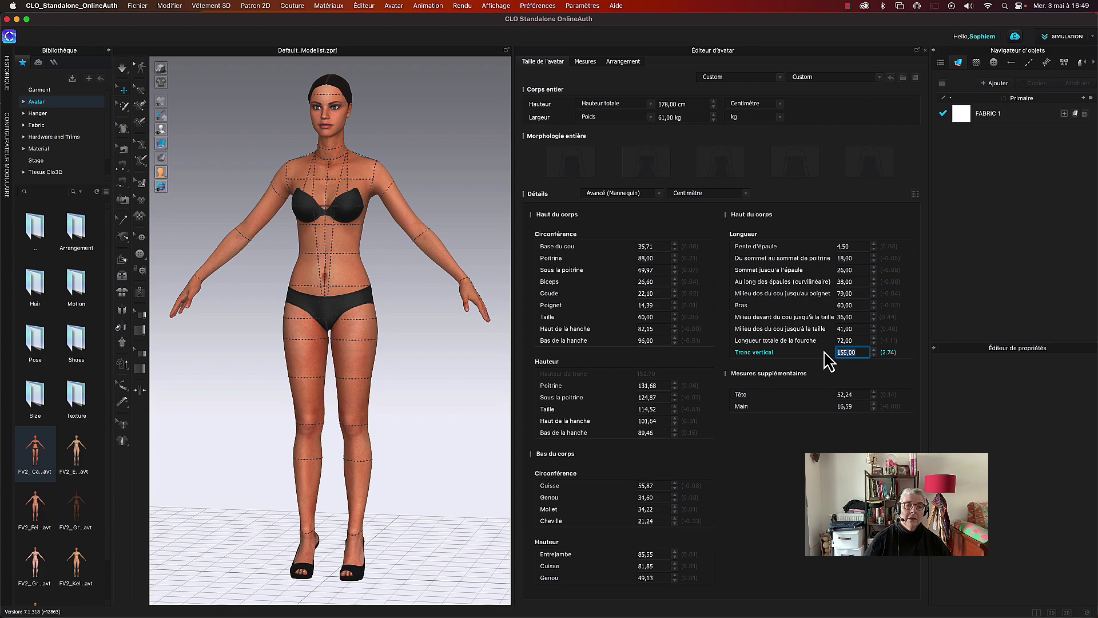
- Set the Tête measurement to 55 cm in the avatar's additional measurements
{"action": "mouse_move", "coordinate": [423, 283]}
{"action": "right_mouse_down"}
{"action": "mouse_move", "coordinate": [346, 291]}
{"action": "mouse_move", "coordinate": [477, 289]}
{"action": "mouse_move", "coordinate": [423, 295]}
{"action": "right_mouse_up"}
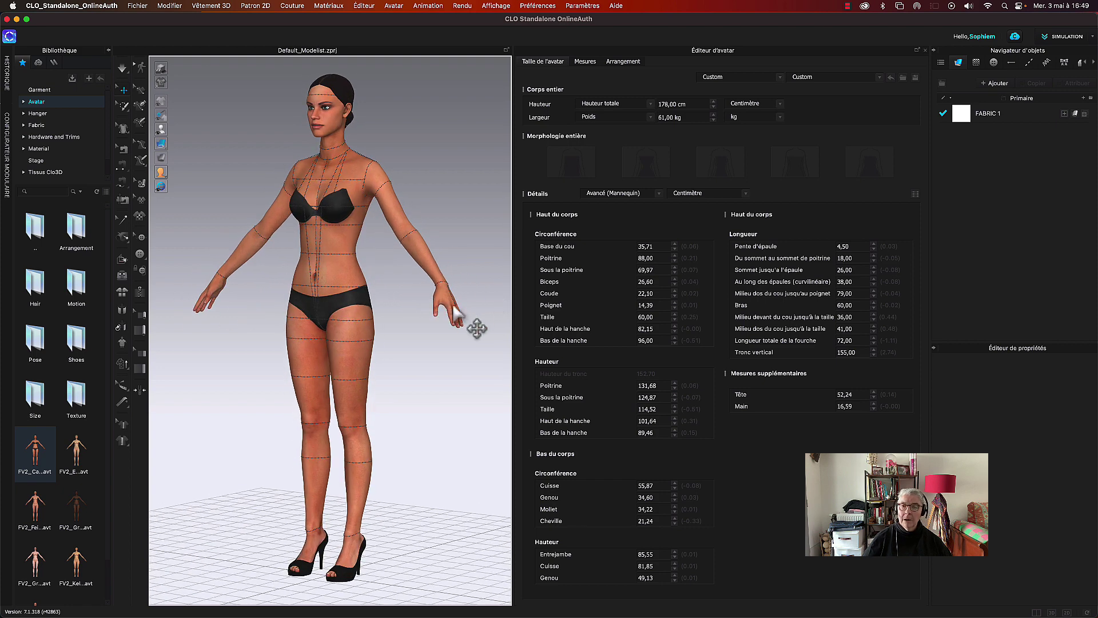
{"action": "left_click", "coordinate": [861, 394]}
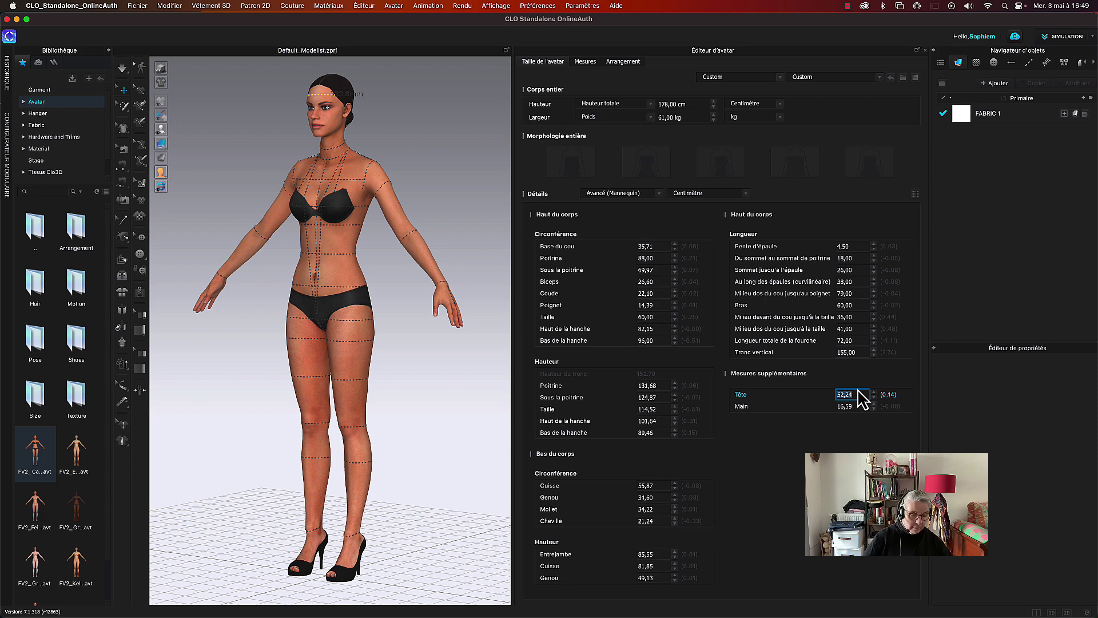
{"action": "type", "text": "5"}
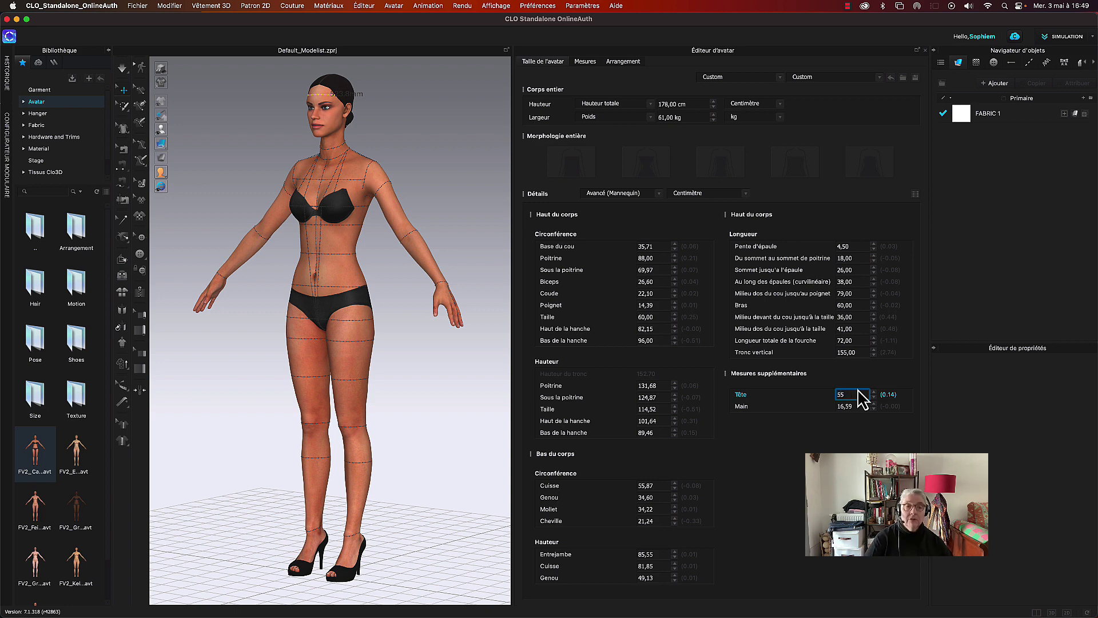
{"action": "type", "text": "5"}
{"action": "key", "text": "Return"}
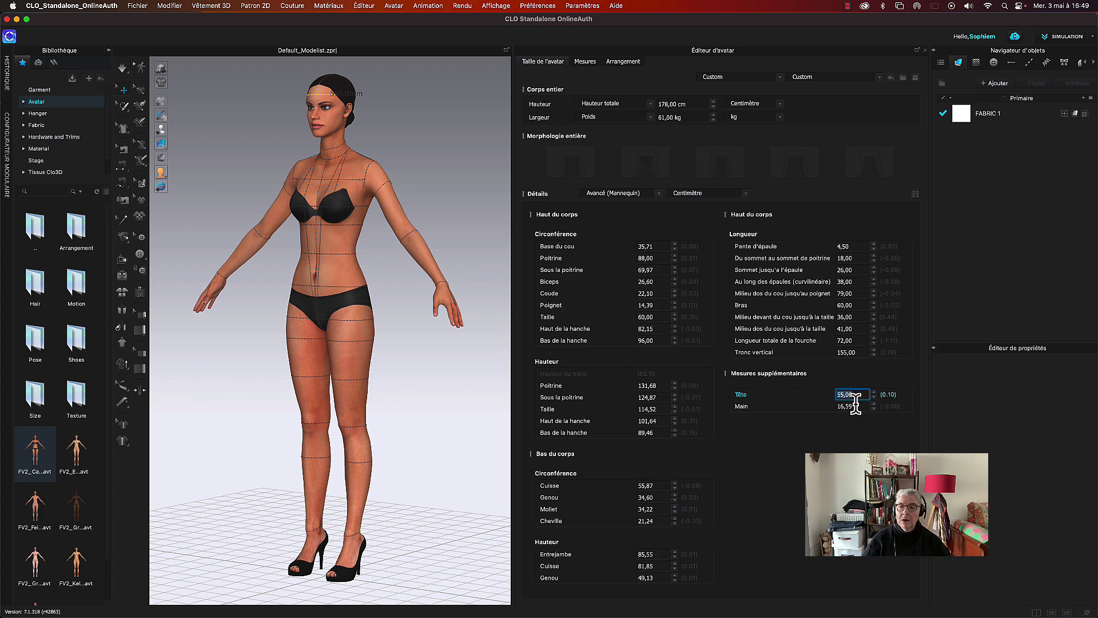
- Set the additional Main measurement to 17 cm and view the whole avatar from the front
{"action": "left_click", "coordinate": [855, 406]}
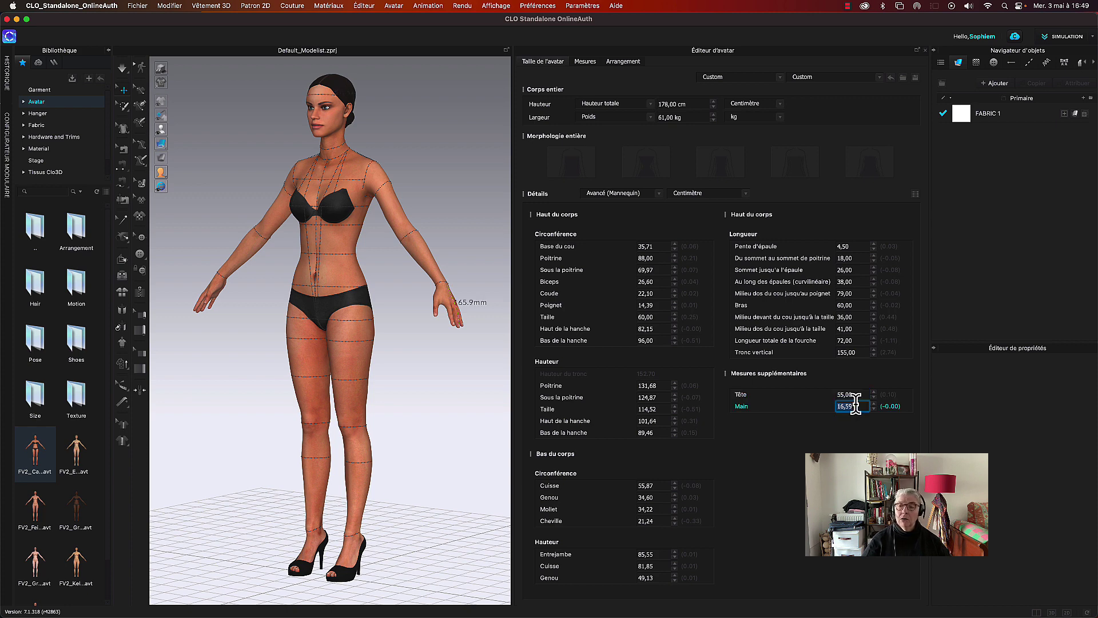
{"action": "type", "text": "17"}
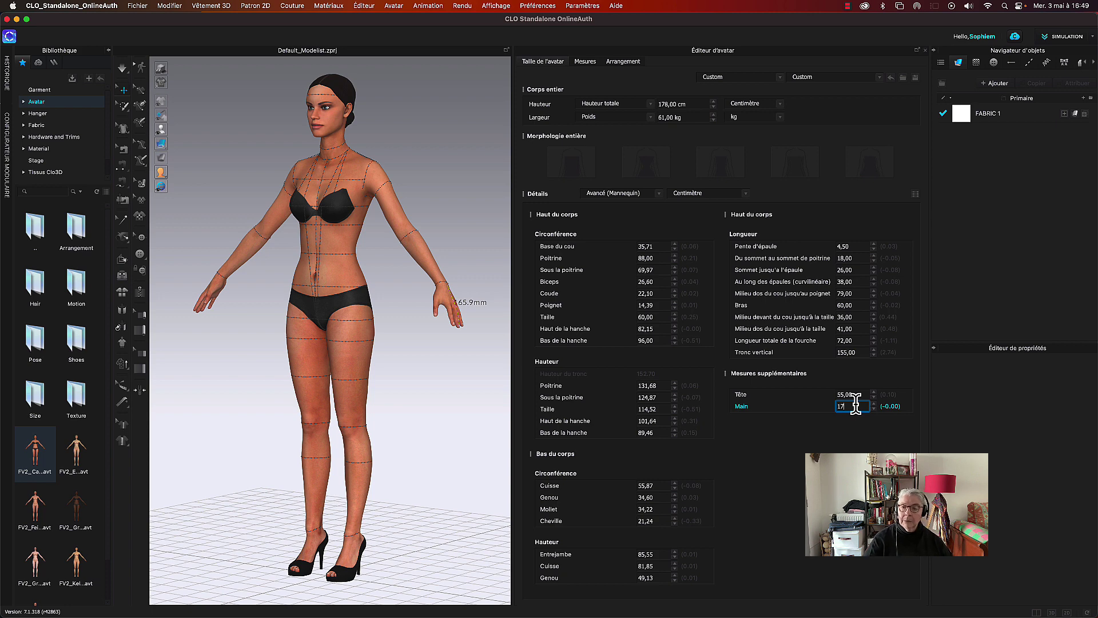
{"action": "key", "text": "Return"}
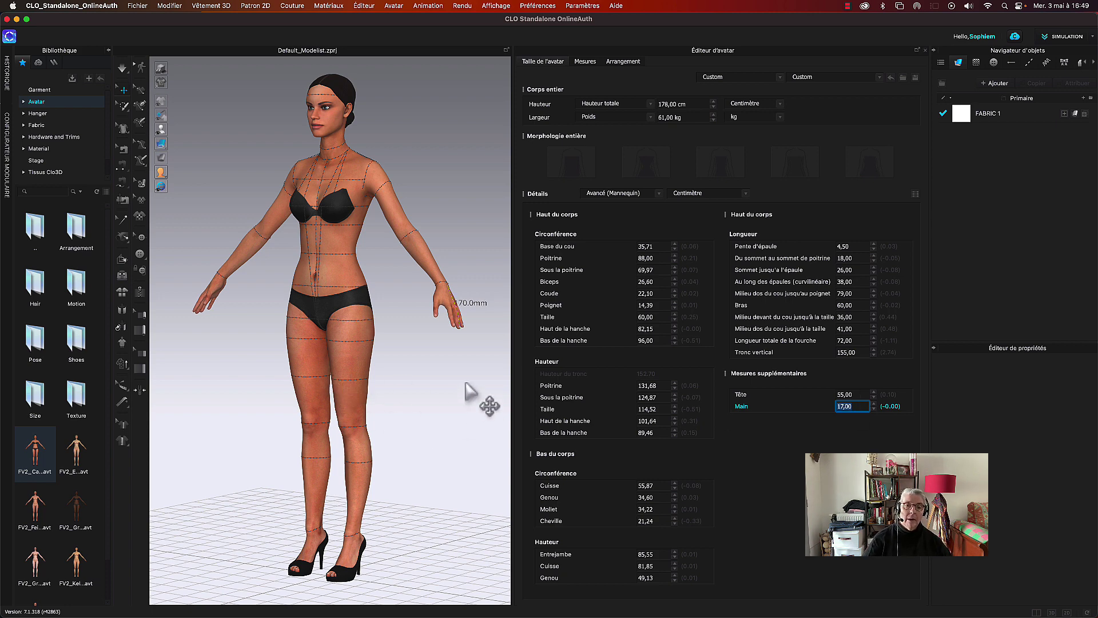
{"action": "left_click", "coordinate": [426, 381]}
{"action": "mouse_move", "coordinate": [423, 375]}
{"action": "right_mouse_down"}
{"action": "mouse_move", "coordinate": [460, 385]}
{"action": "mouse_move", "coordinate": [469, 372]}
{"action": "mouse_move", "coordinate": [501, 380]}
{"action": "mouse_move", "coordinate": [531, 366]}
{"action": "mouse_move", "coordinate": [558, 379]}
{"action": "mouse_move", "coordinate": [493, 363]}
{"action": "mouse_move", "coordinate": [437, 373]}
{"action": "right_mouse_up"}
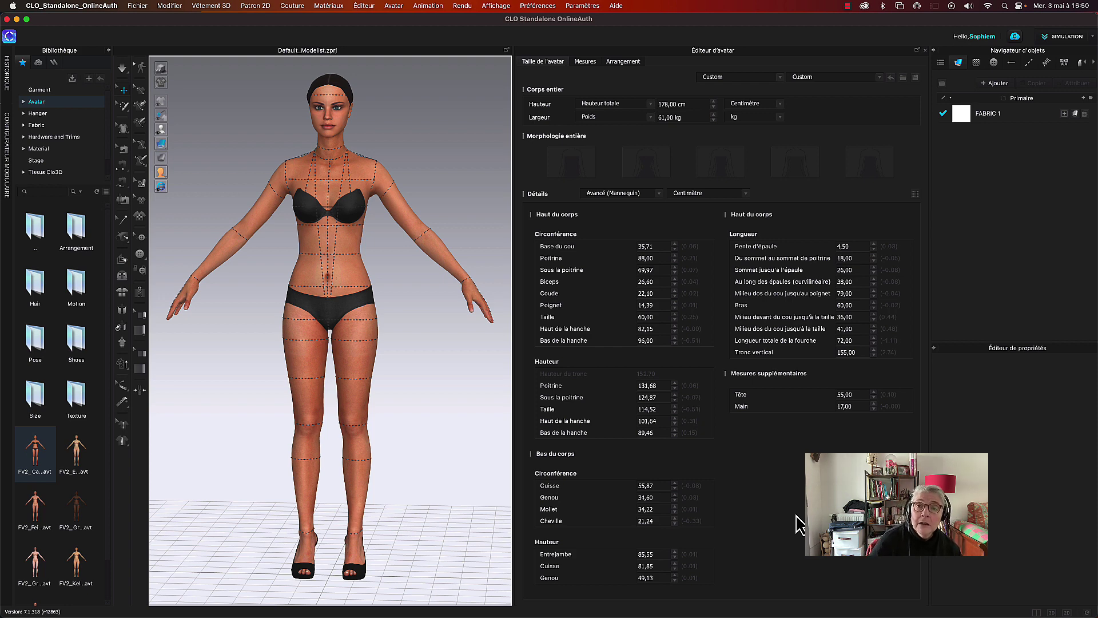
- Save the avatar's measurements as an avatar size file named ESMOD 38 in the Custom subfolder of the Female_V2 Size folder
{"action": "left_click", "coordinate": [917, 79]}
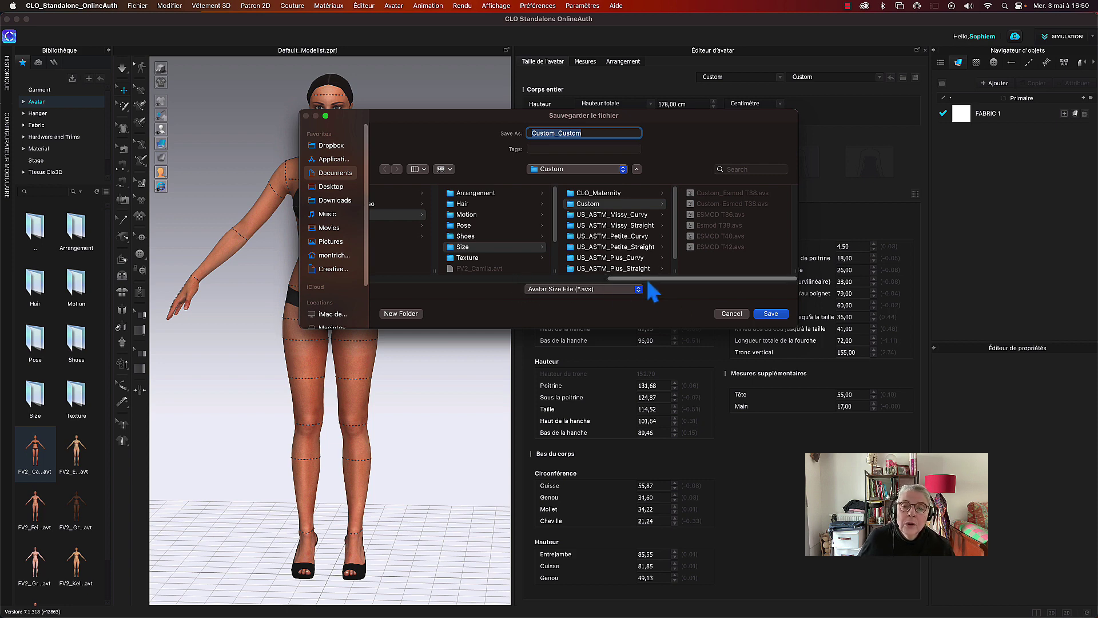
{"action": "left_click_drag", "start_coordinate": [649, 280], "coordinate": [380, 292]}
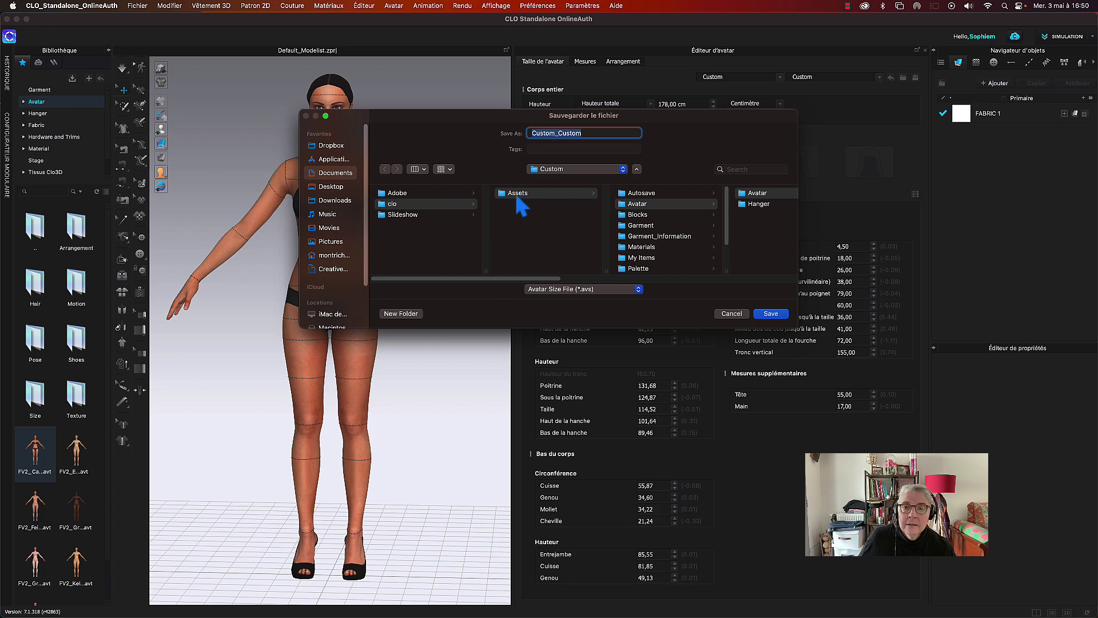
{"action": "left_click_drag", "start_coordinate": [558, 279], "coordinate": [641, 279]}
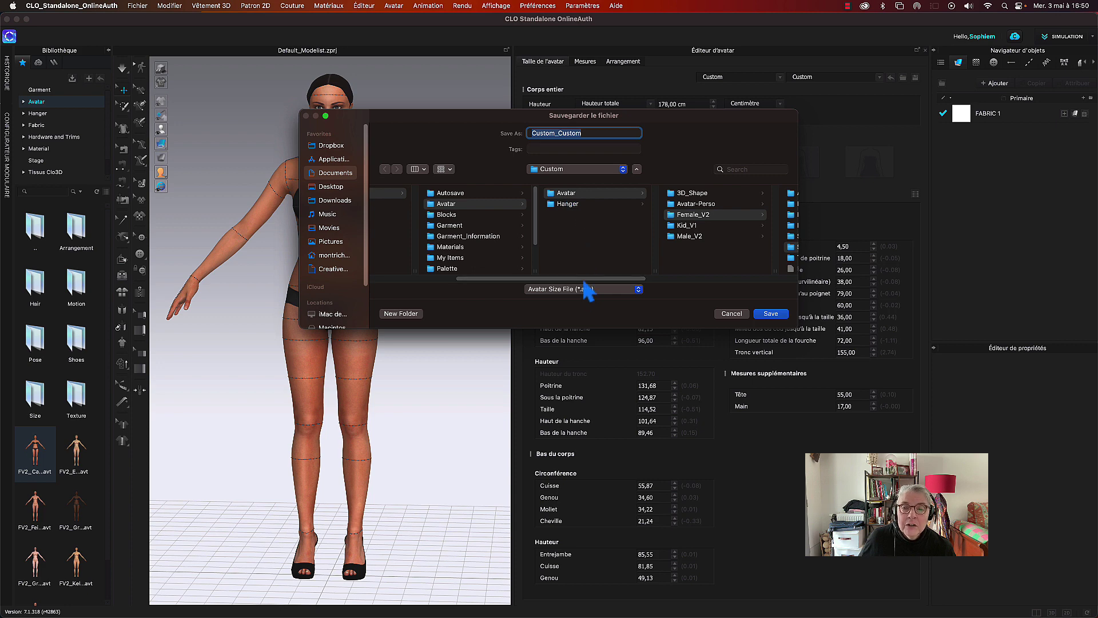
{"action": "left_click_drag", "start_coordinate": [589, 280], "coordinate": [663, 289]}
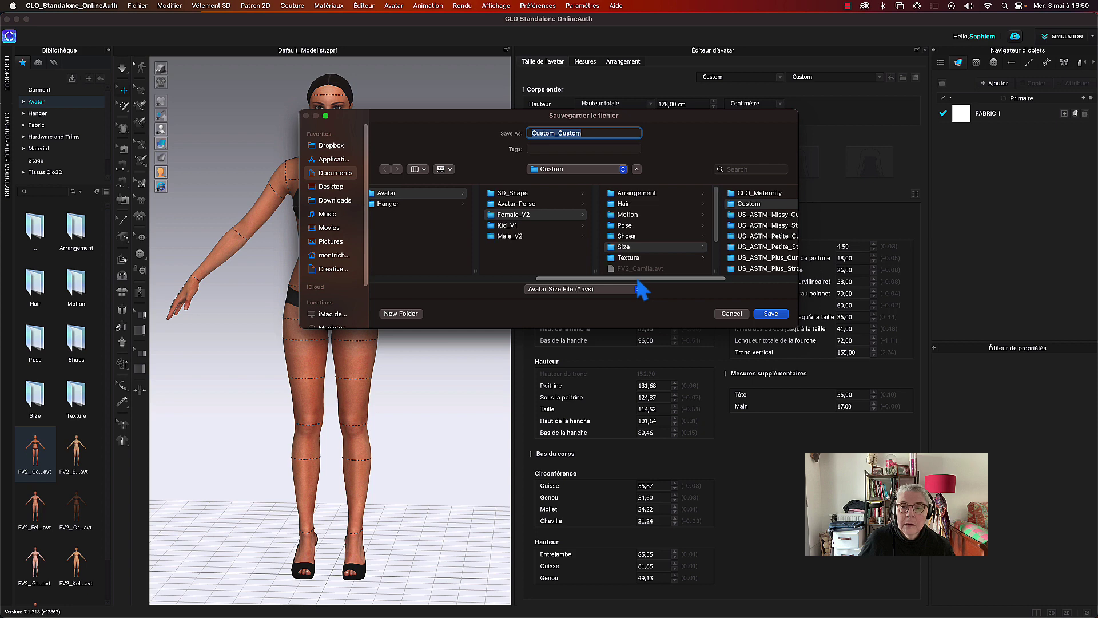
{"action": "left_click_drag", "start_coordinate": [635, 275], "coordinate": [646, 273]}
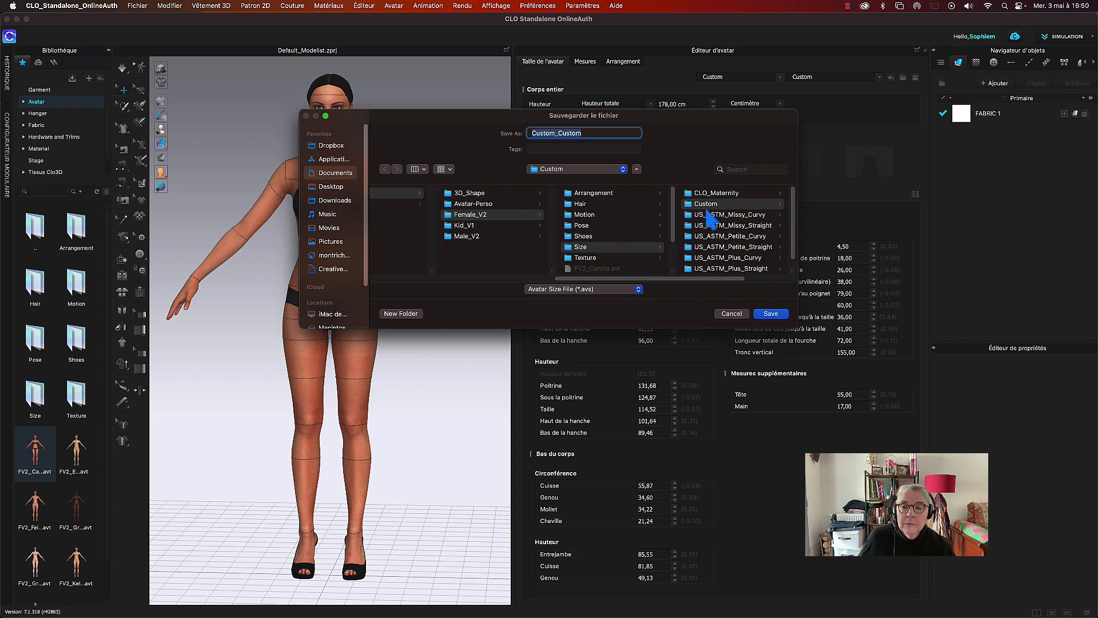
{"action": "scroll", "coordinate": [661, 284], "scroll_direction": "right", "scroll_amount": 3}
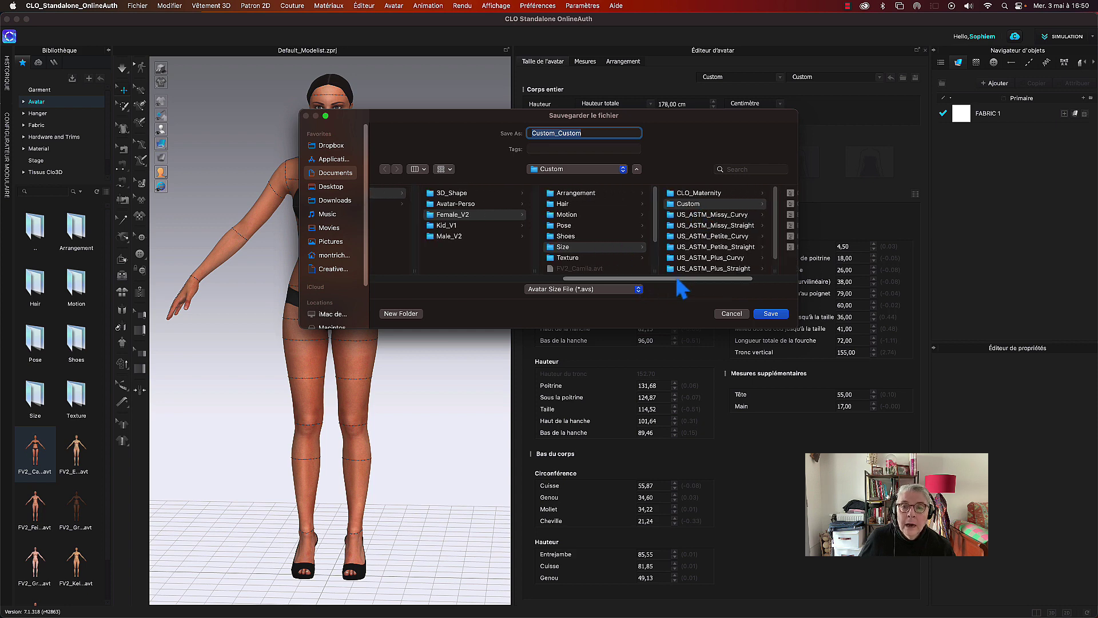
{"action": "left_click", "coordinate": [584, 137]}
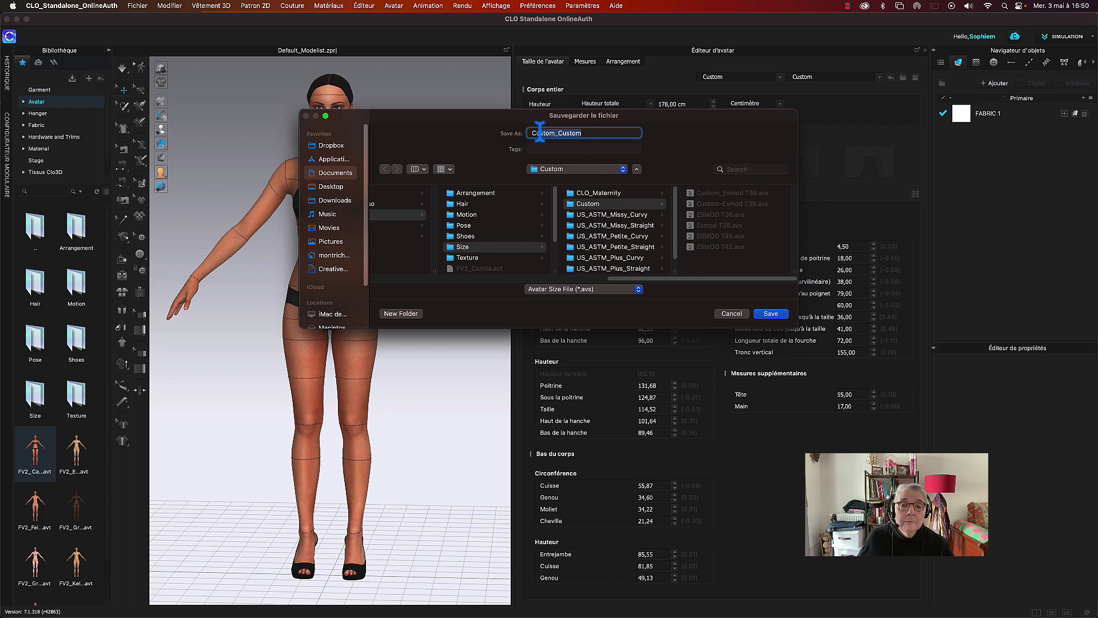
{"action": "type", "text": "ES"}
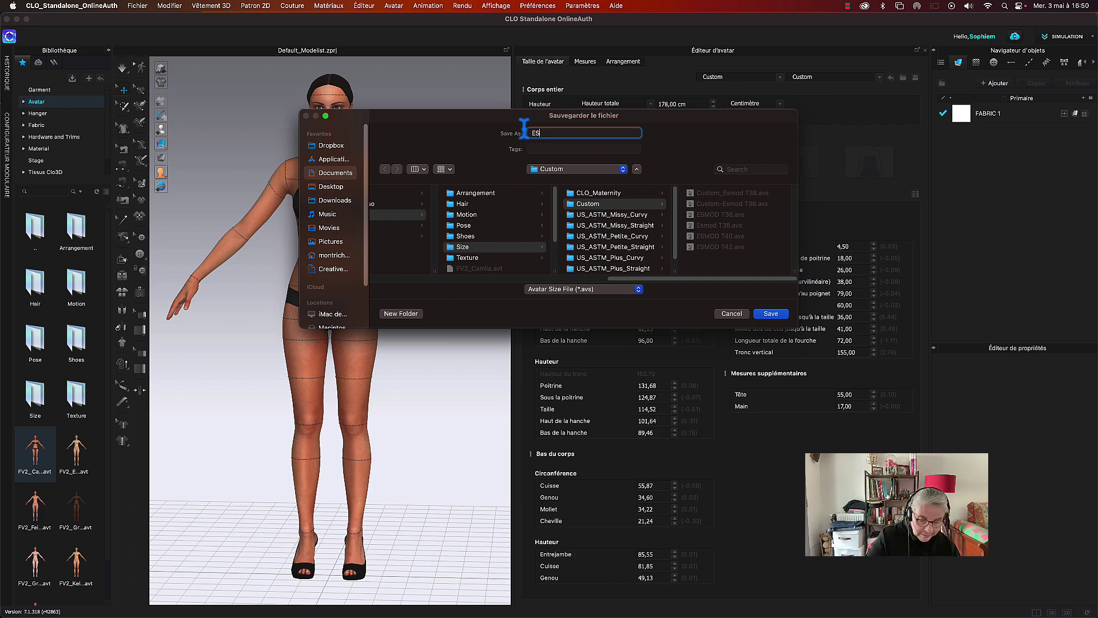
{"action": "type", "text": "MOD"}
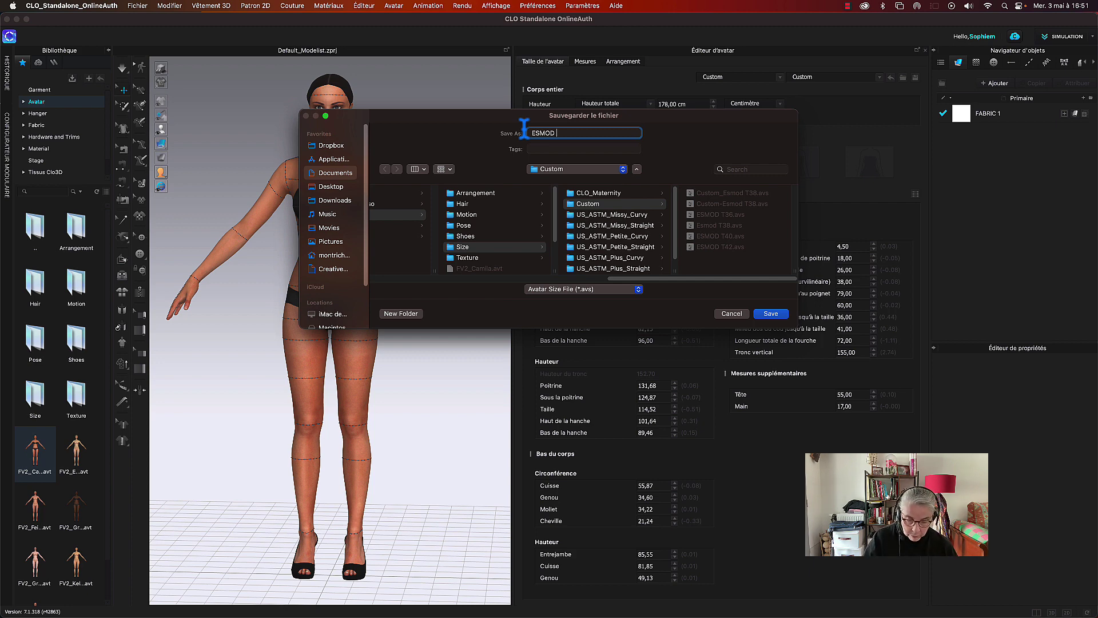
{"action": "type", "text": " 00"}
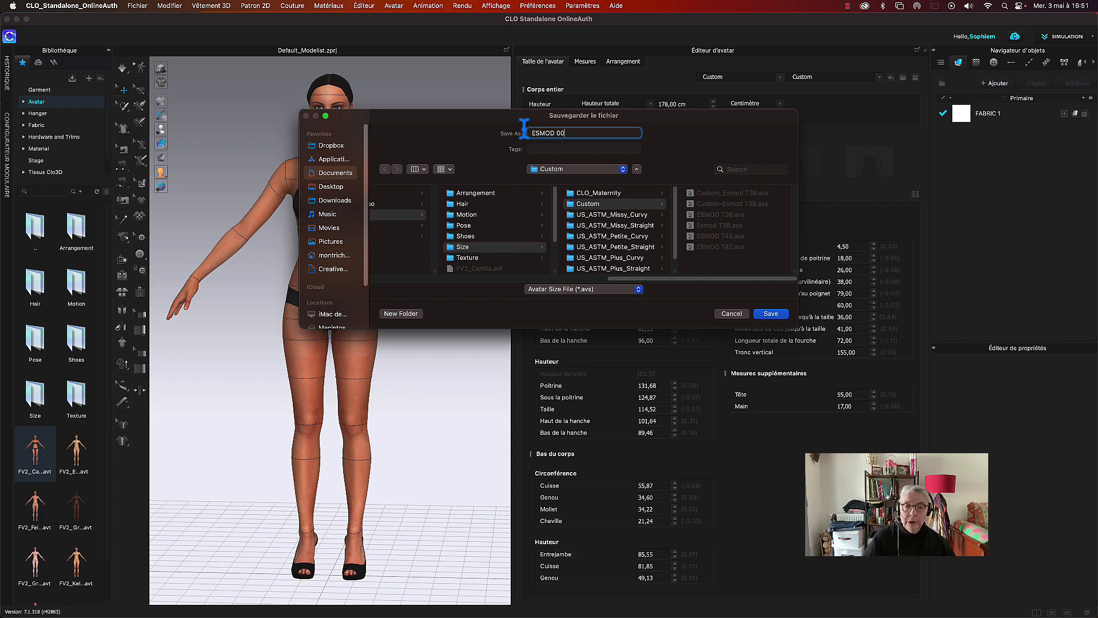
{"action": "key", "text": "BackSpace"}
{"action": "key", "text": "BackSpace"}
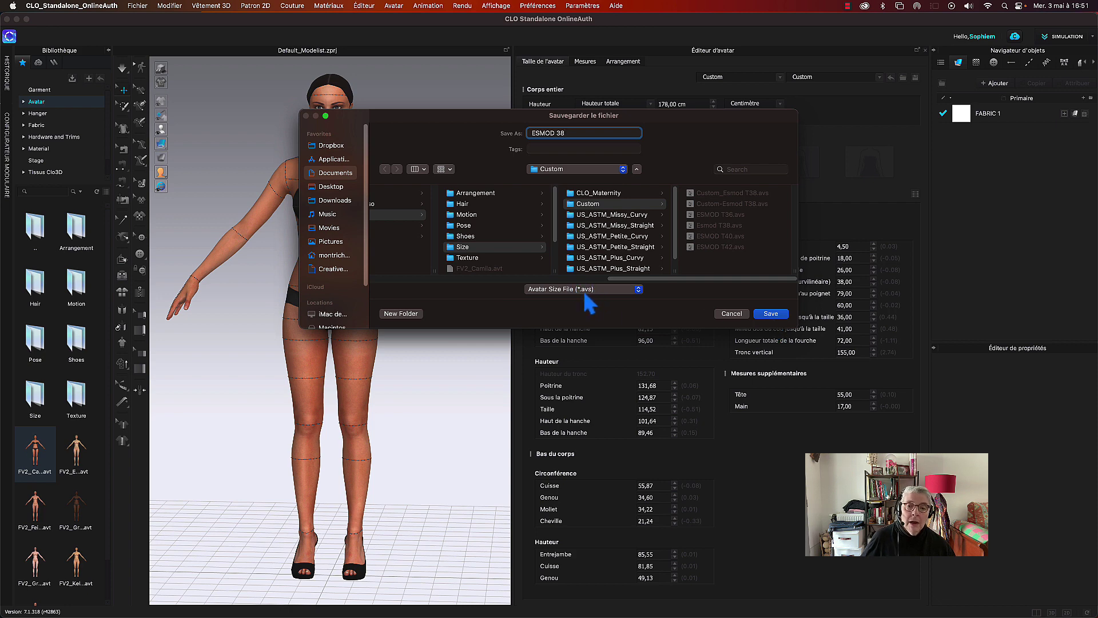
{"action": "left_click", "coordinate": [770, 314]}
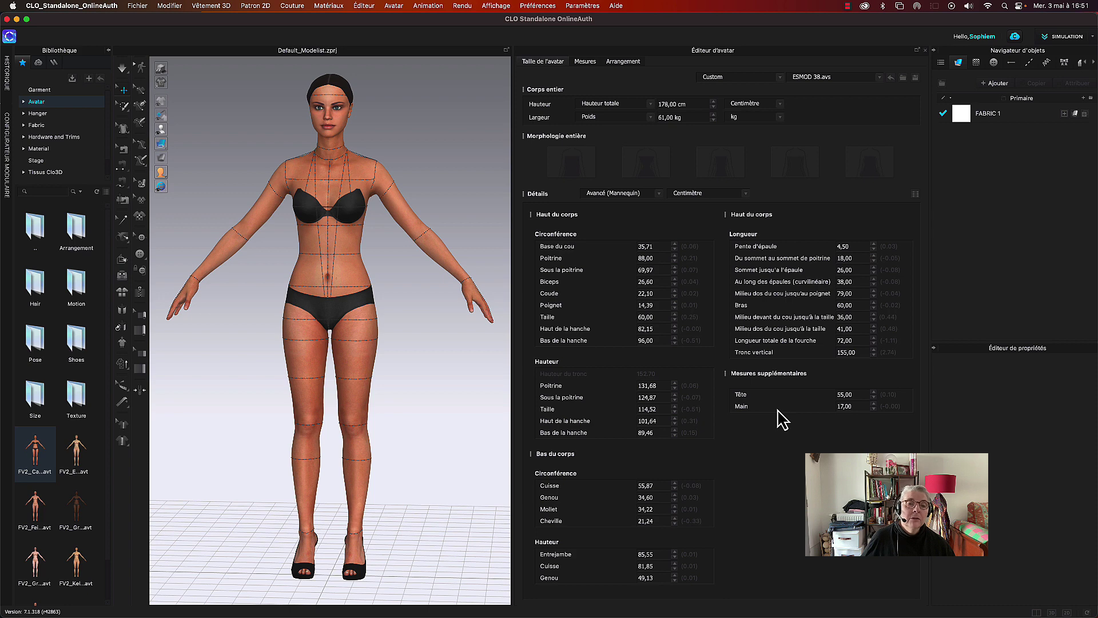
- Start a new project without the avatar editor and load the FV2_Emma.avt avatar from the library
{"action": "left_click", "coordinate": [925, 50]}
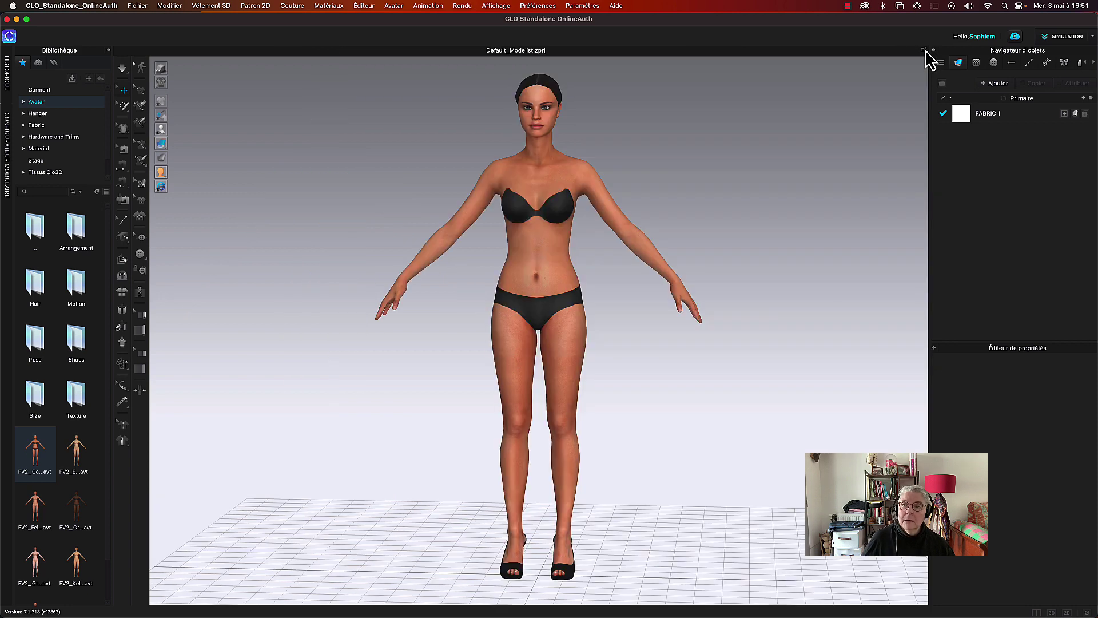
{"action": "left_click", "coordinate": [142, 8]}
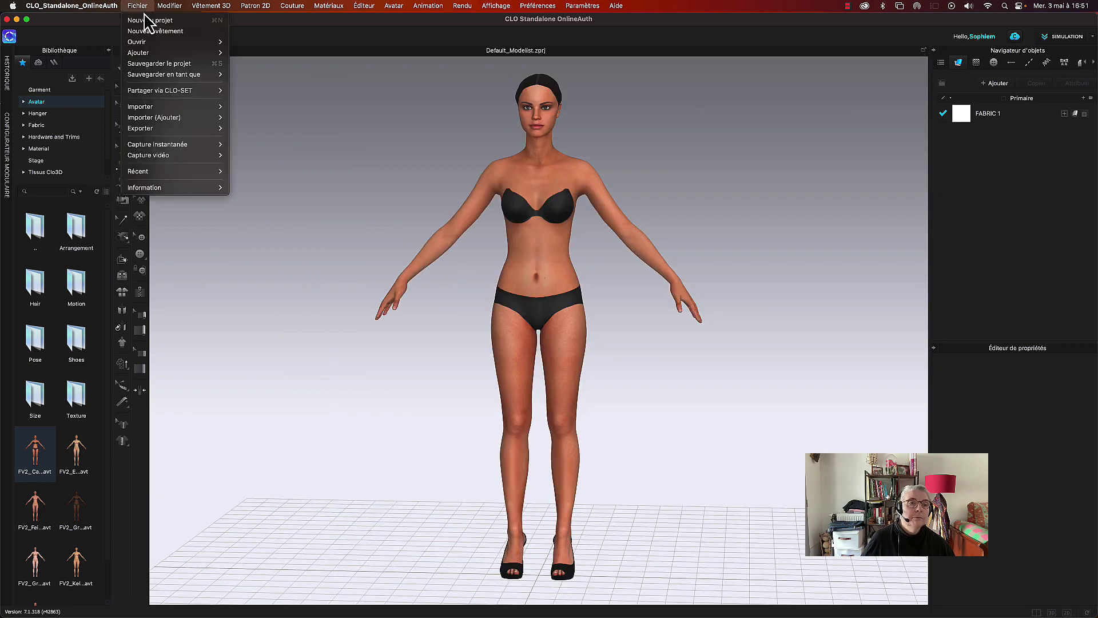
{"action": "left_click", "coordinate": [148, 20]}
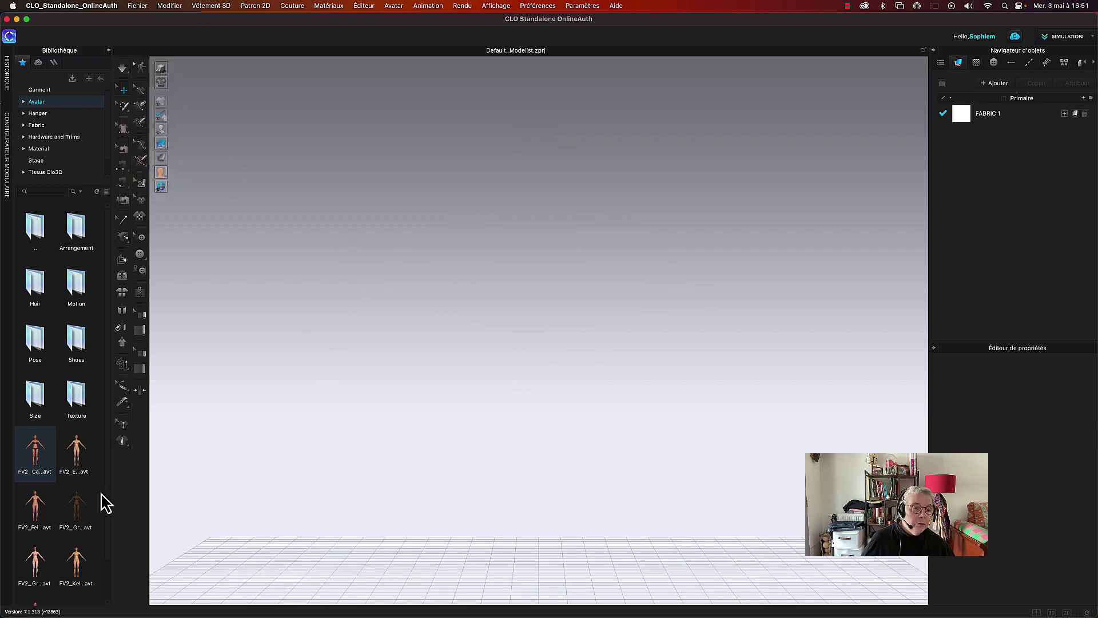
{"action": "double_click", "coordinate": [80, 467]}
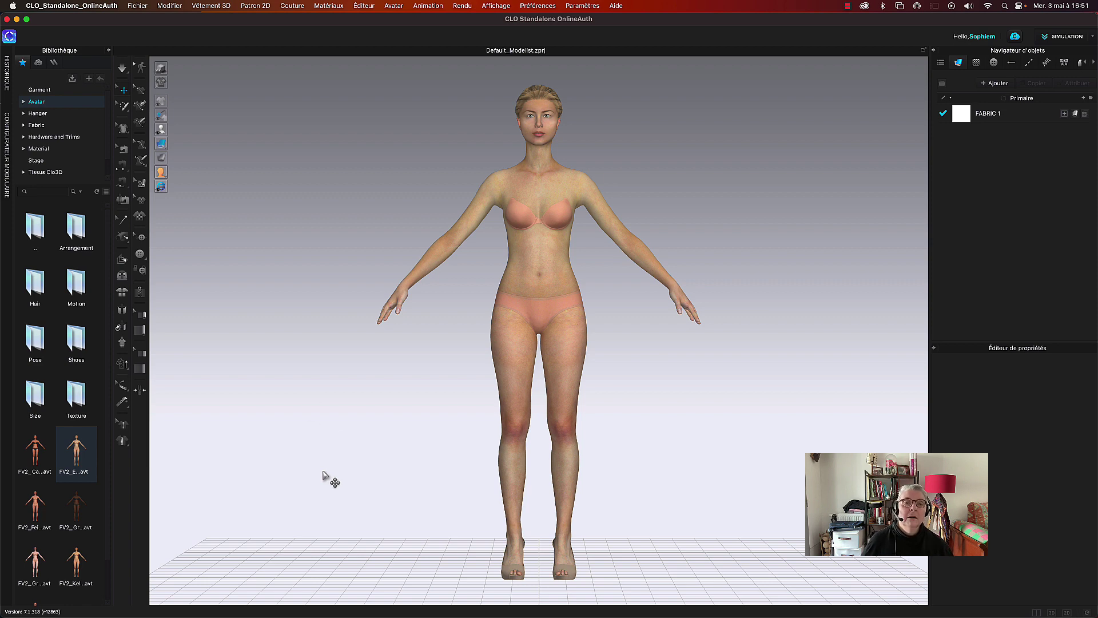
- Apply the ESMOD 38.avs size file to the new avatar in the avatar editor, seen from the front
{"action": "left_click", "coordinate": [392, 7]}
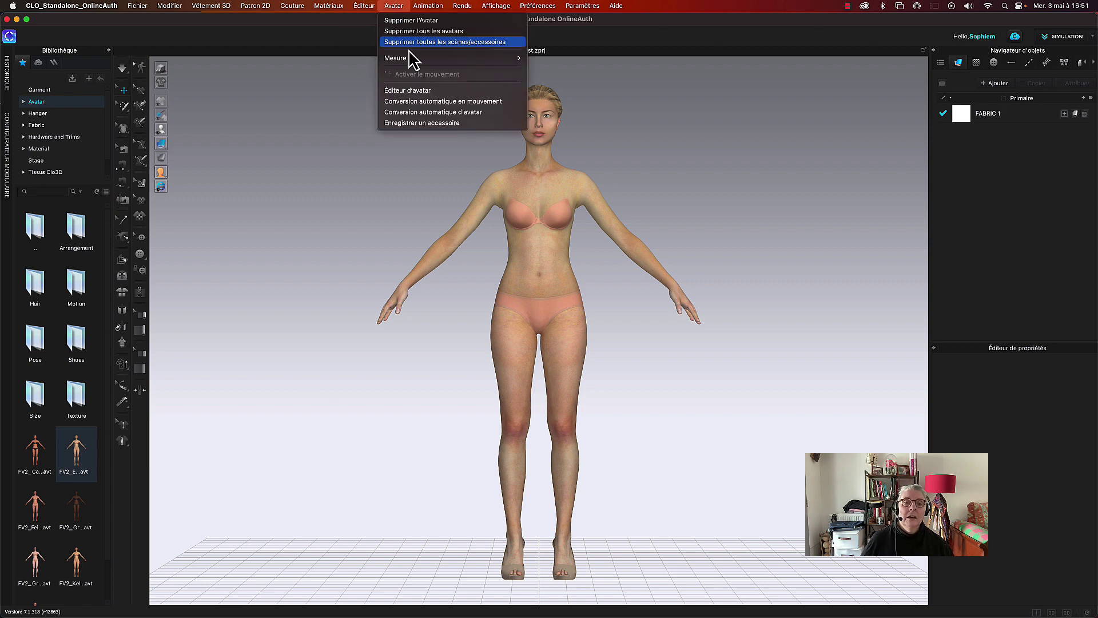
{"action": "left_click", "coordinate": [407, 91]}
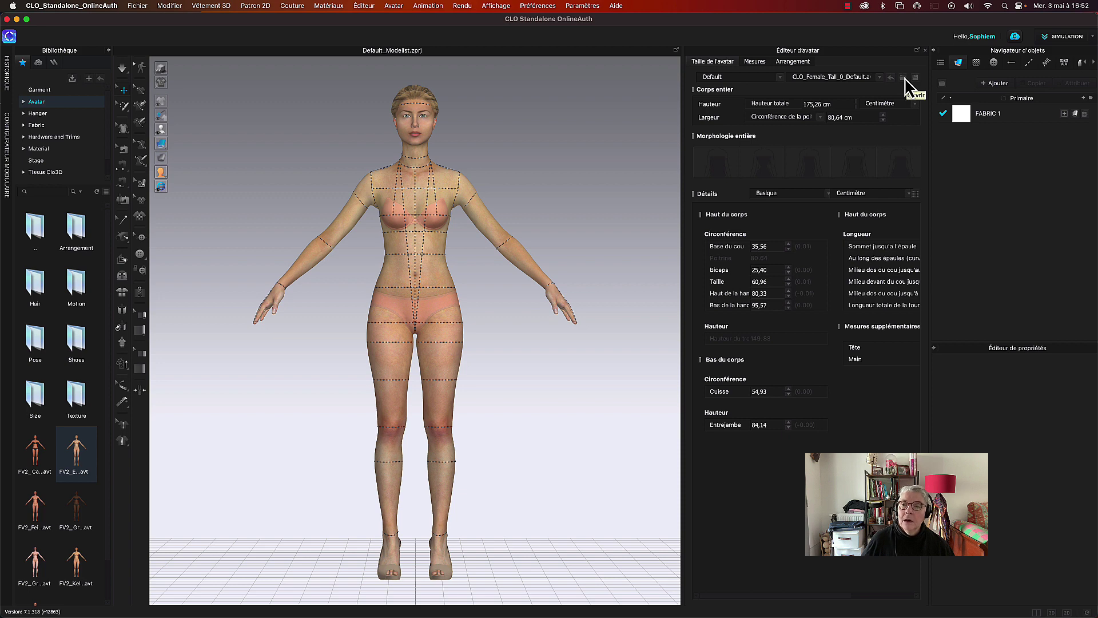
{"action": "left_click", "coordinate": [904, 78]}
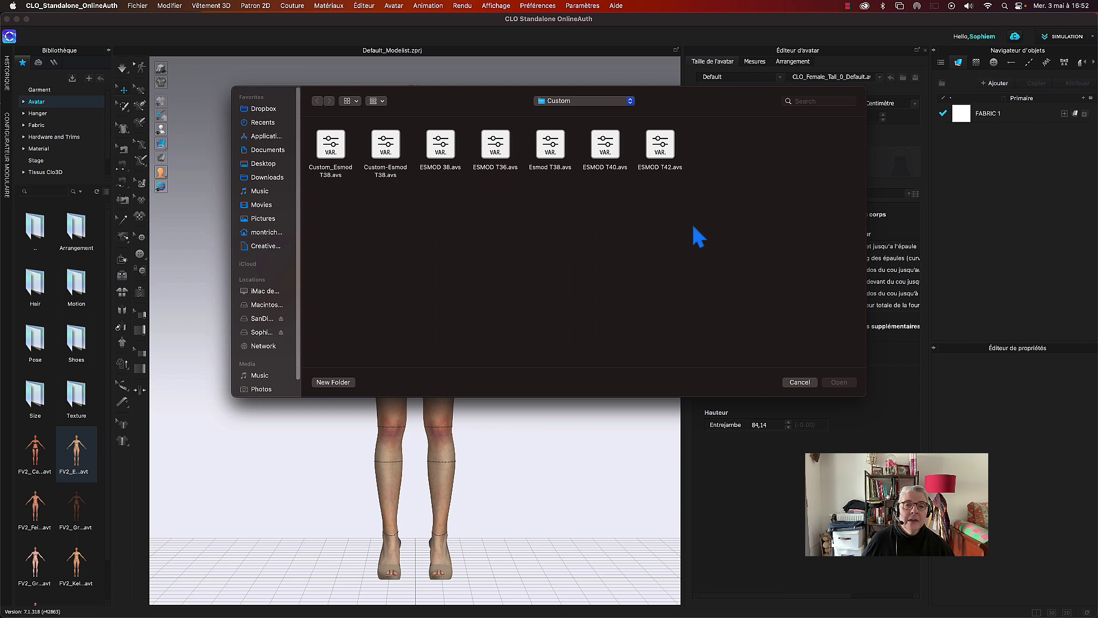
{"action": "left_click", "coordinate": [447, 156]}
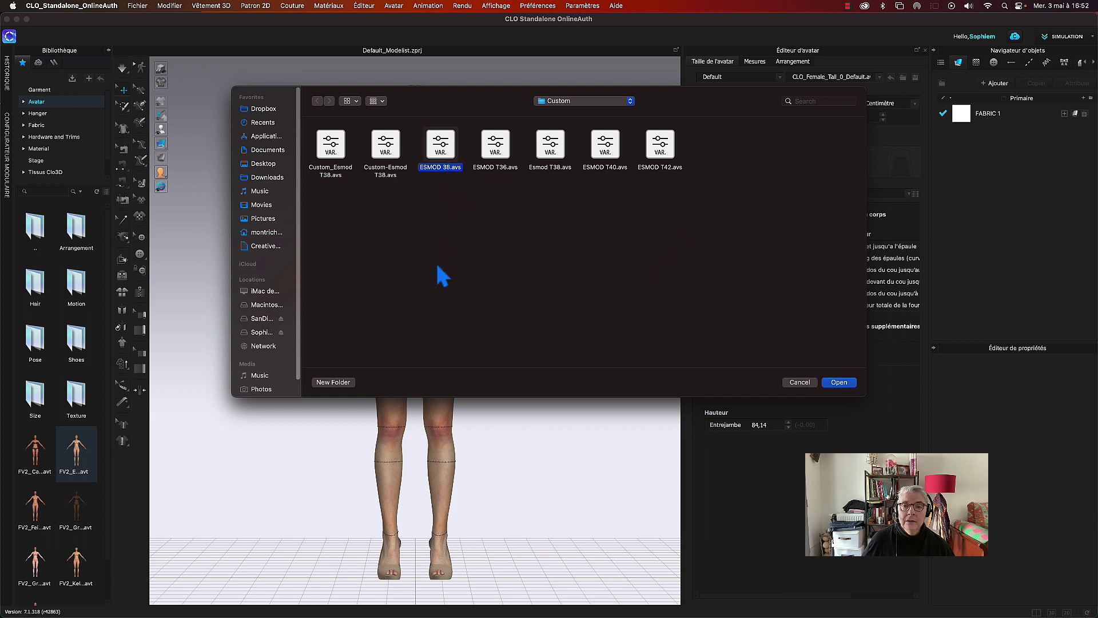
{"action": "left_click", "coordinate": [840, 383]}
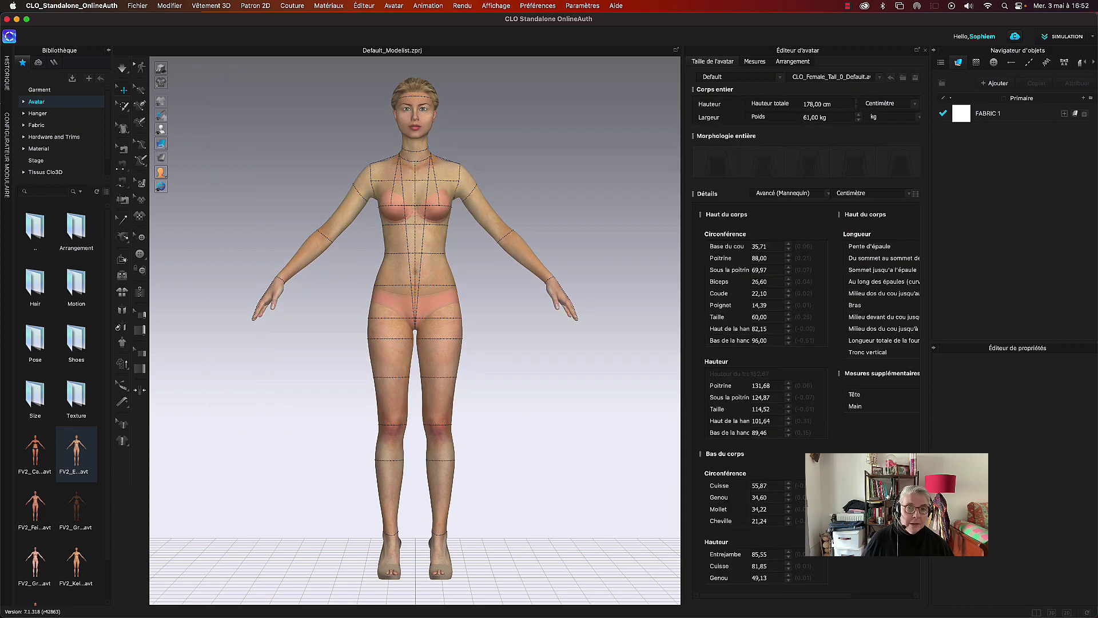
{"action": "right_click_drag", "start_coordinate": [596, 250], "coordinate": [359, 265]}
{"action": "key", "text": "2"}
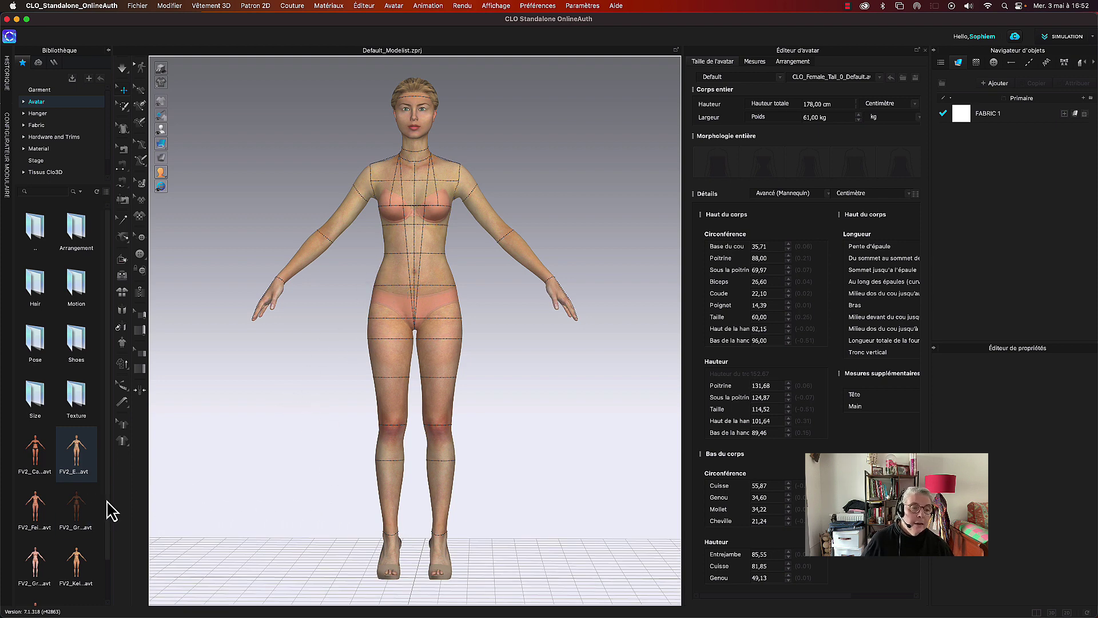
- Examine the female avatars available in the library, previewing FV2_Mara.avt and FV2_Emma.avt
{"action": "scroll", "coordinate": [109, 523], "scroll_direction": "down", "scroll_amount": 3}
{"action": "mouse_move", "coordinate": [40, 580]}
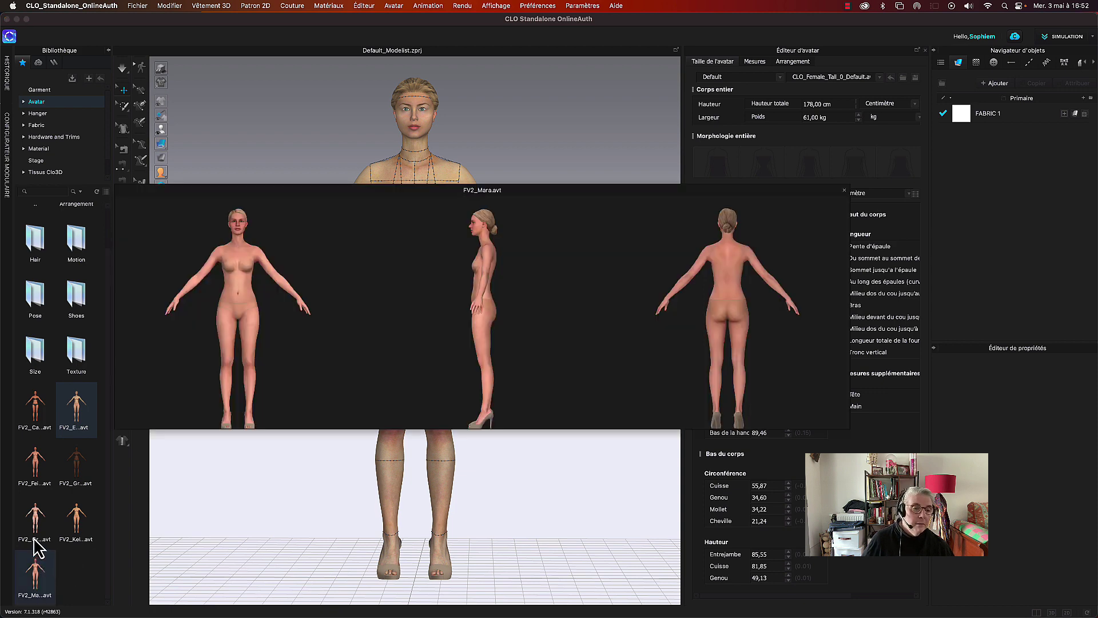
{"action": "mouse_move", "coordinate": [36, 541]}
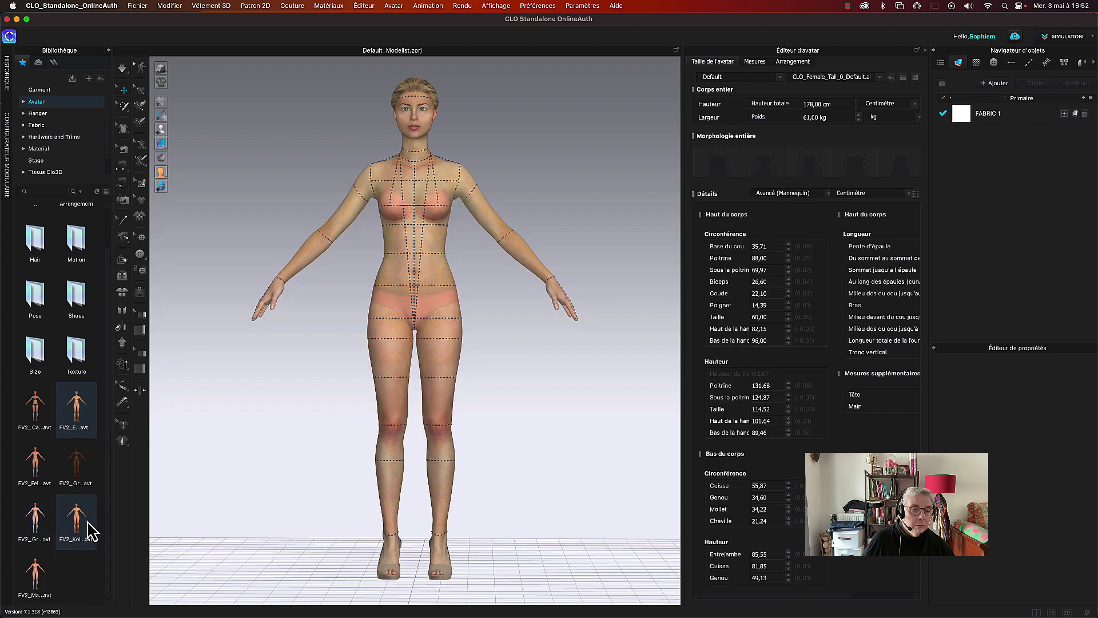
{"action": "mouse_move", "coordinate": [85, 523]}
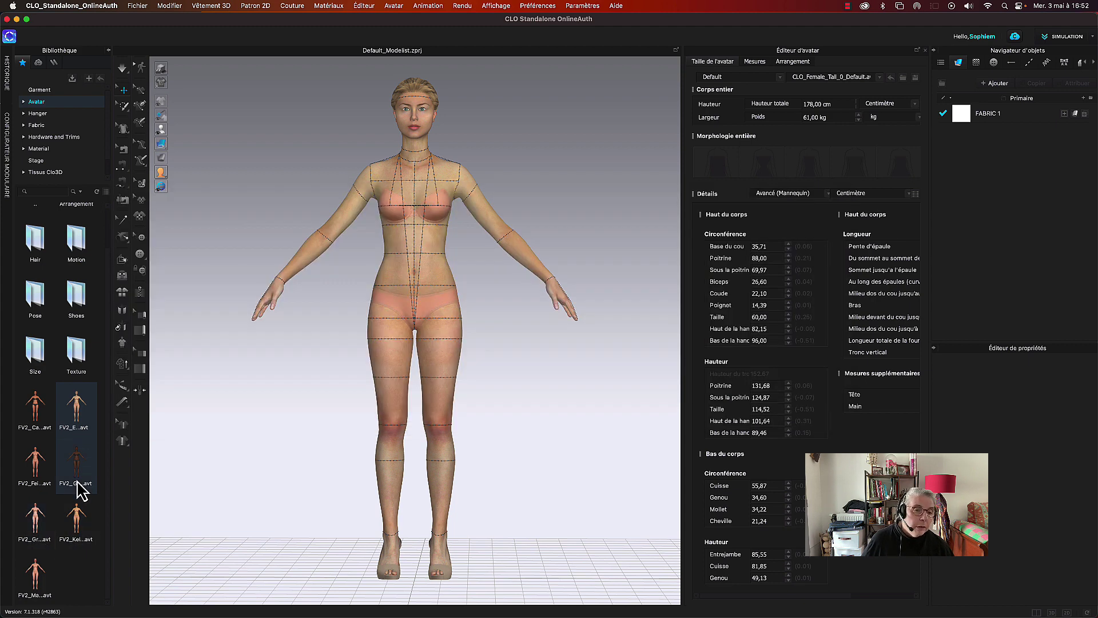
{"action": "mouse_move", "coordinate": [79, 491]}
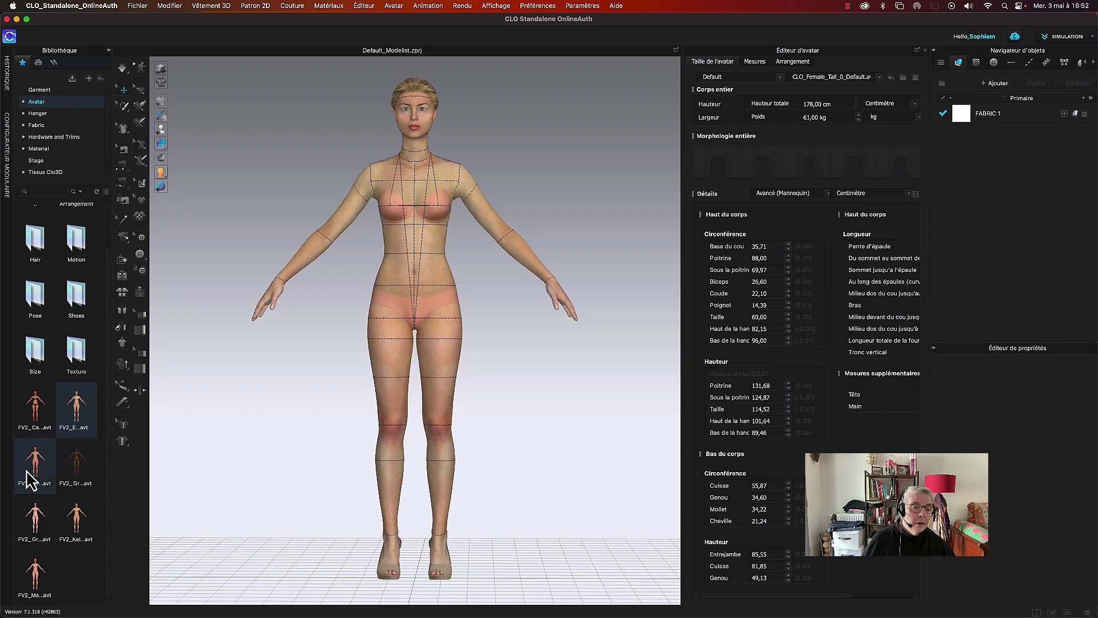
{"action": "mouse_move", "coordinate": [27, 473]}
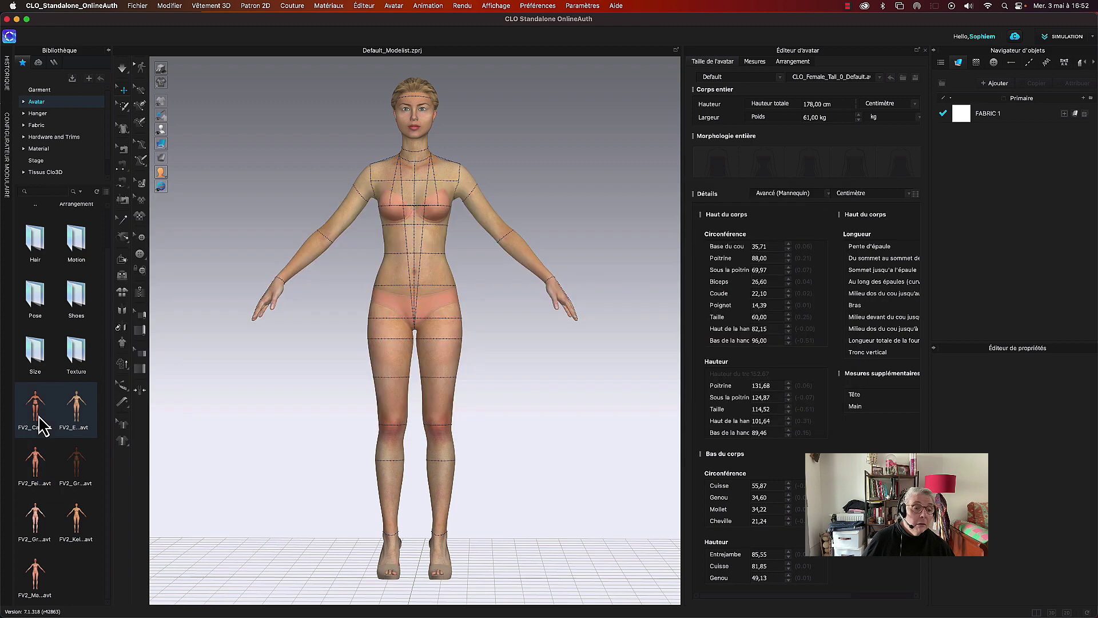
{"action": "mouse_move", "coordinate": [39, 417]}
{"action": "mouse_move", "coordinate": [75, 404]}
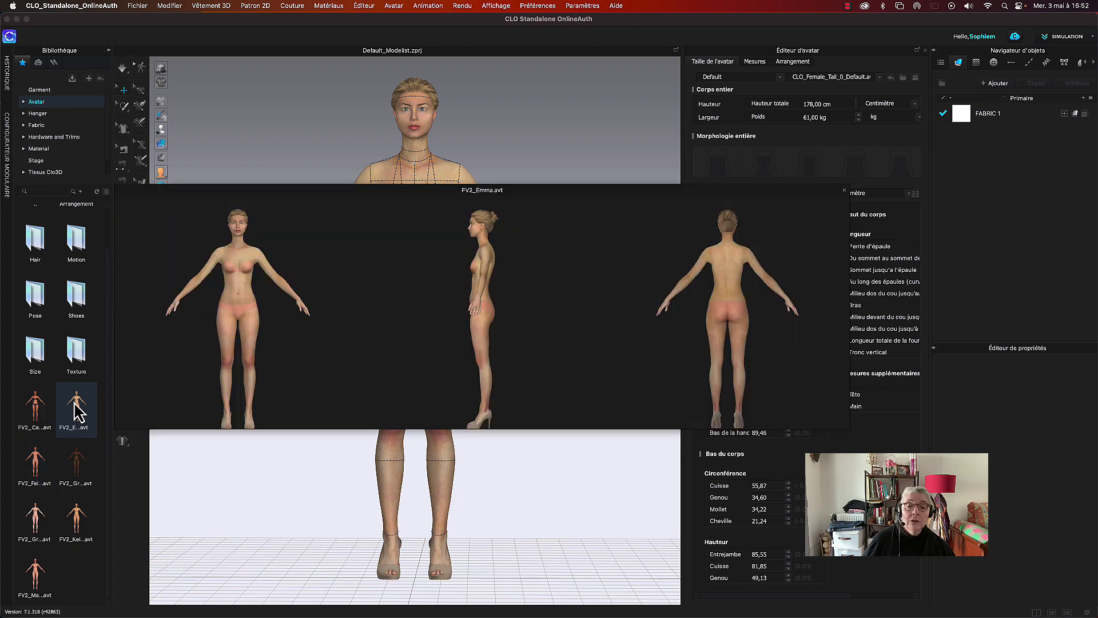